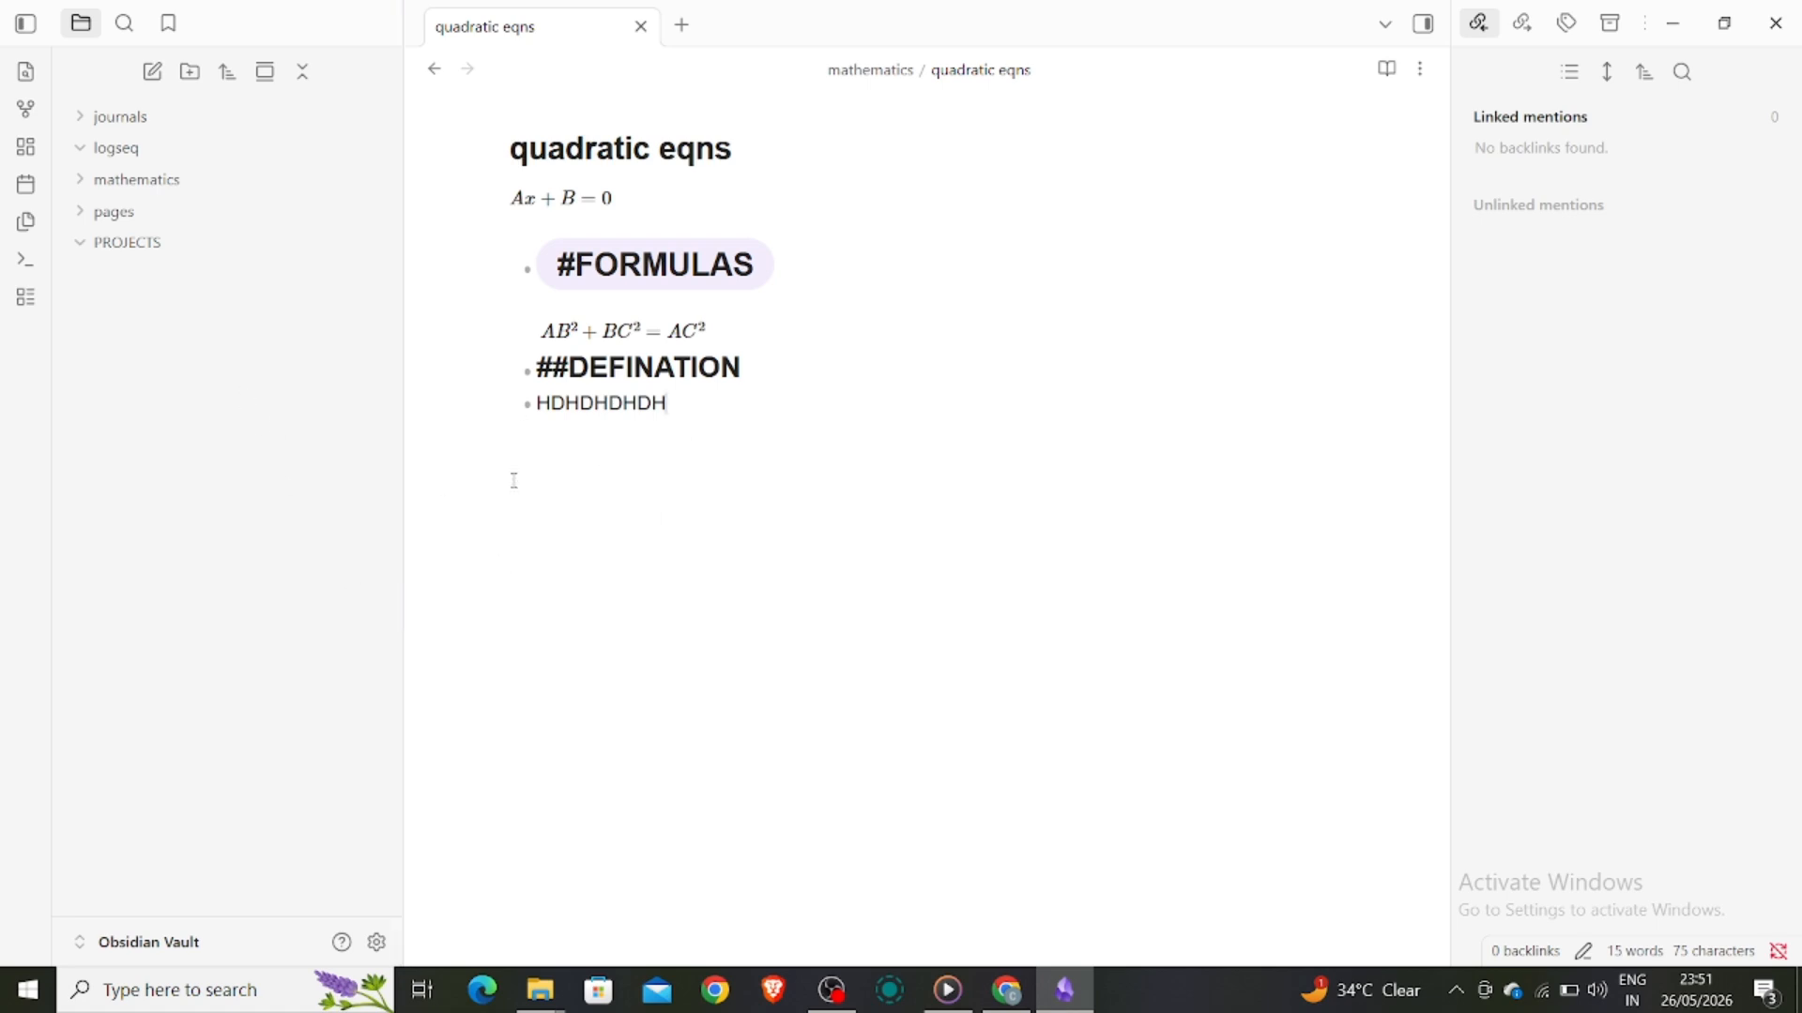
click(178, 941)
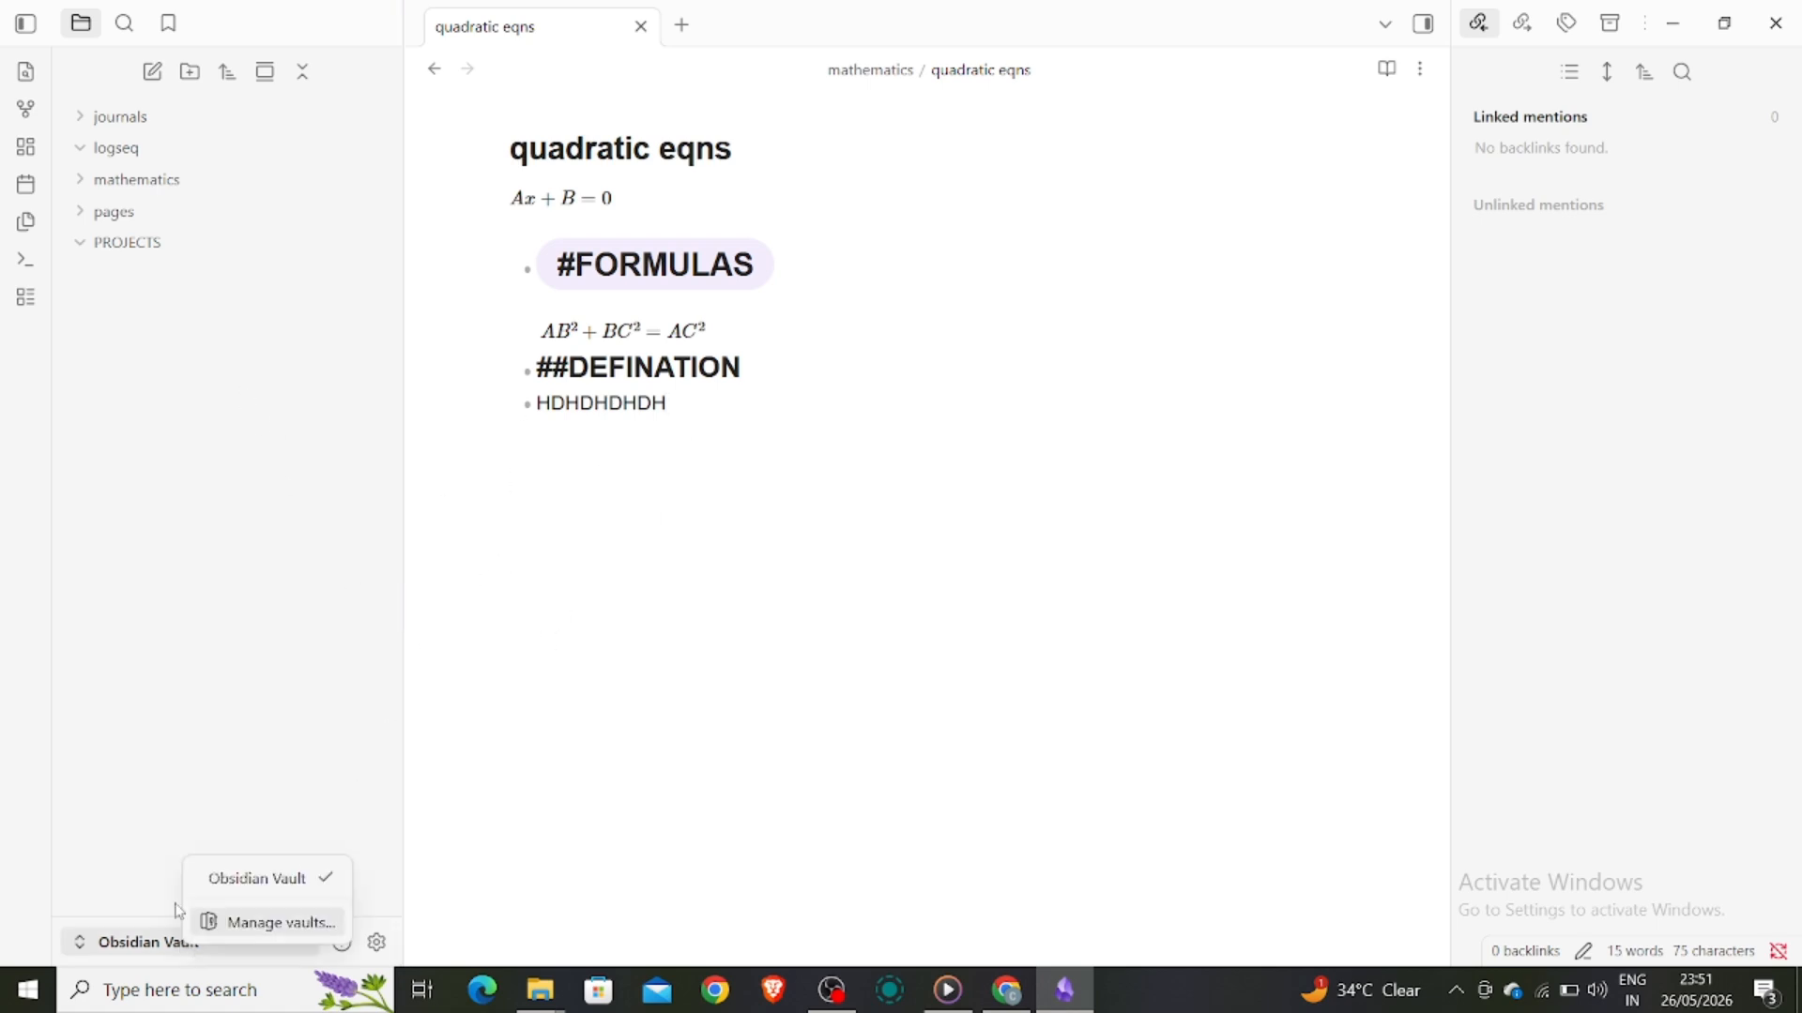
click(614, 712)
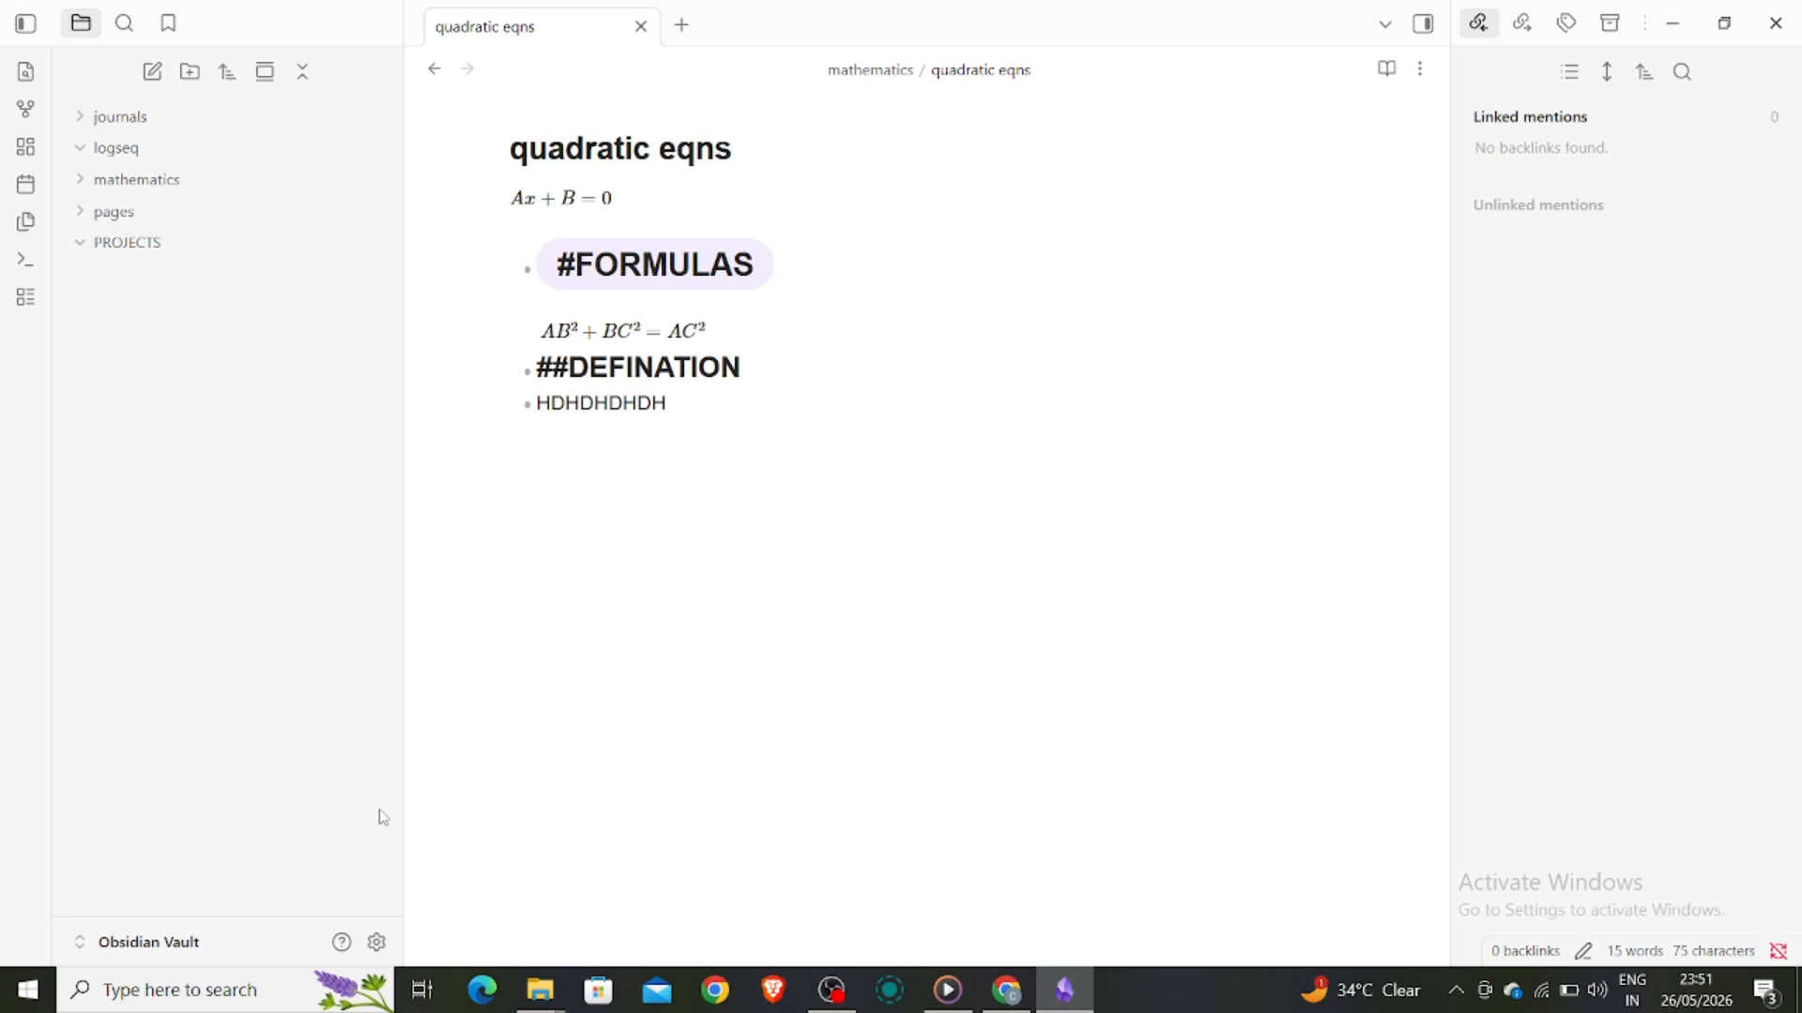
Check in the core plugin settings that the Canvas plugin is enabled, then close the settings
click(376, 942)
click(457, 355)
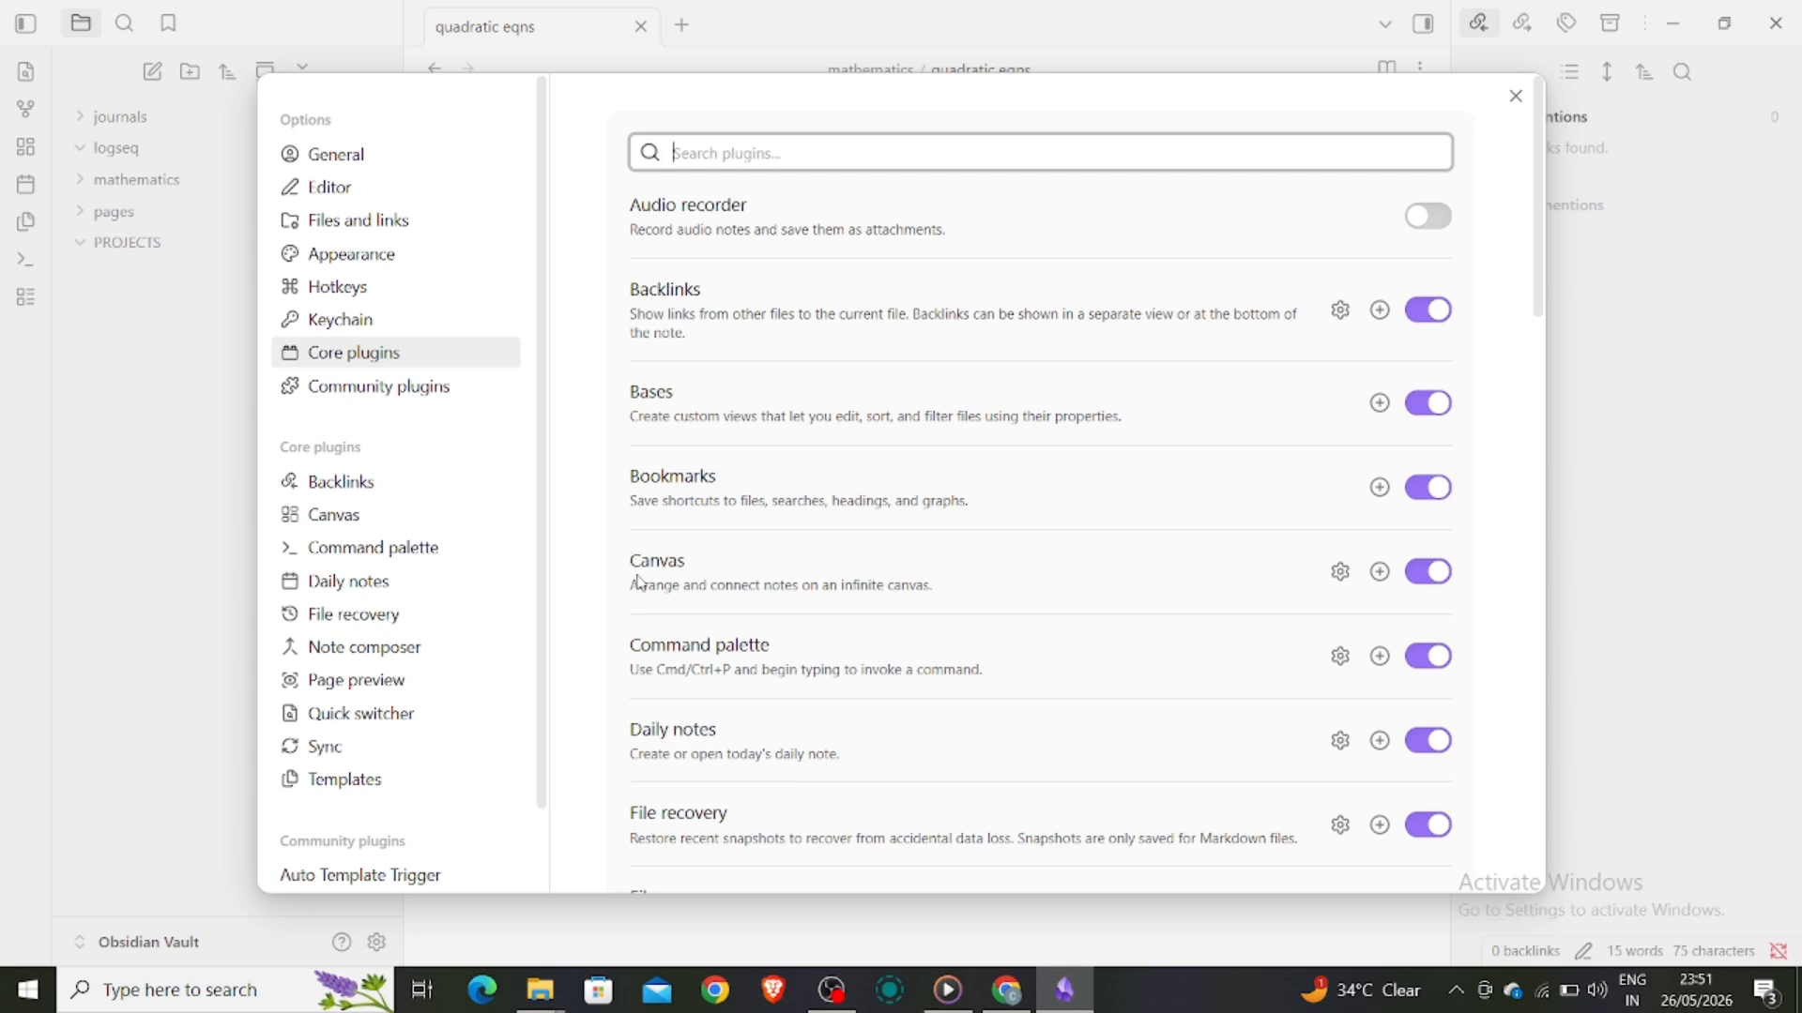
click(1430, 580)
click(1430, 582)
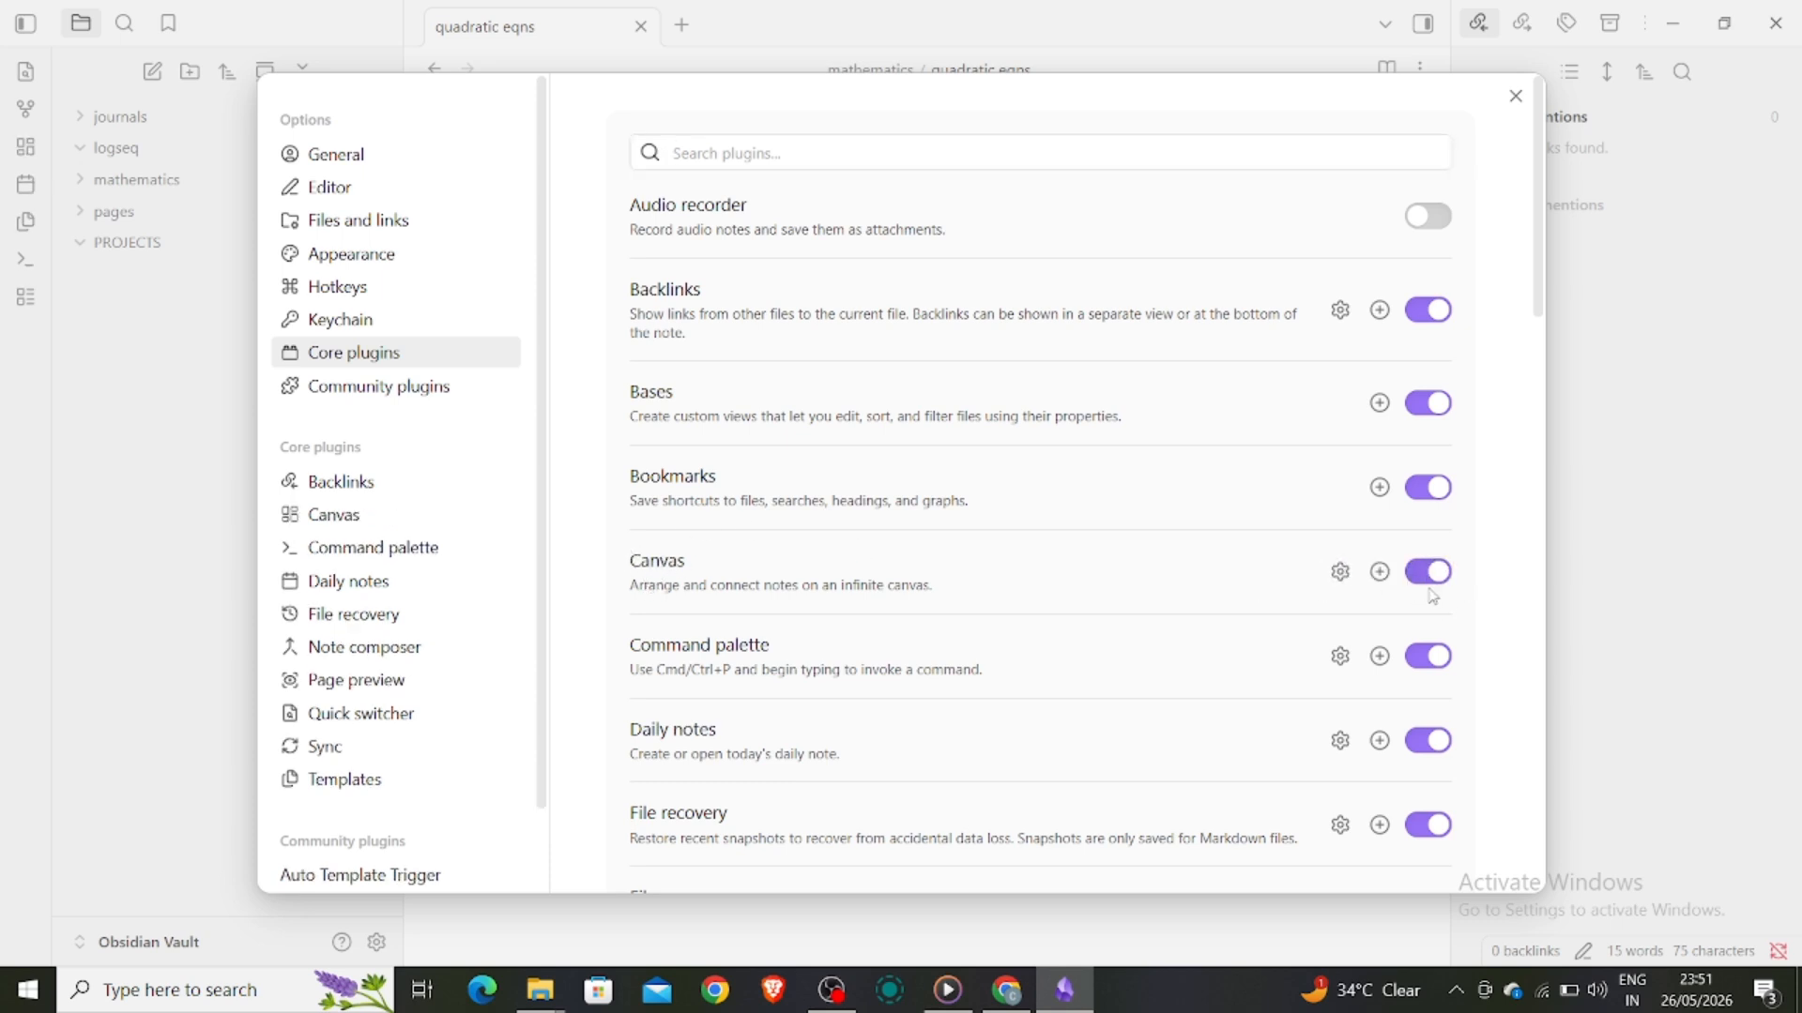
click(1515, 96)
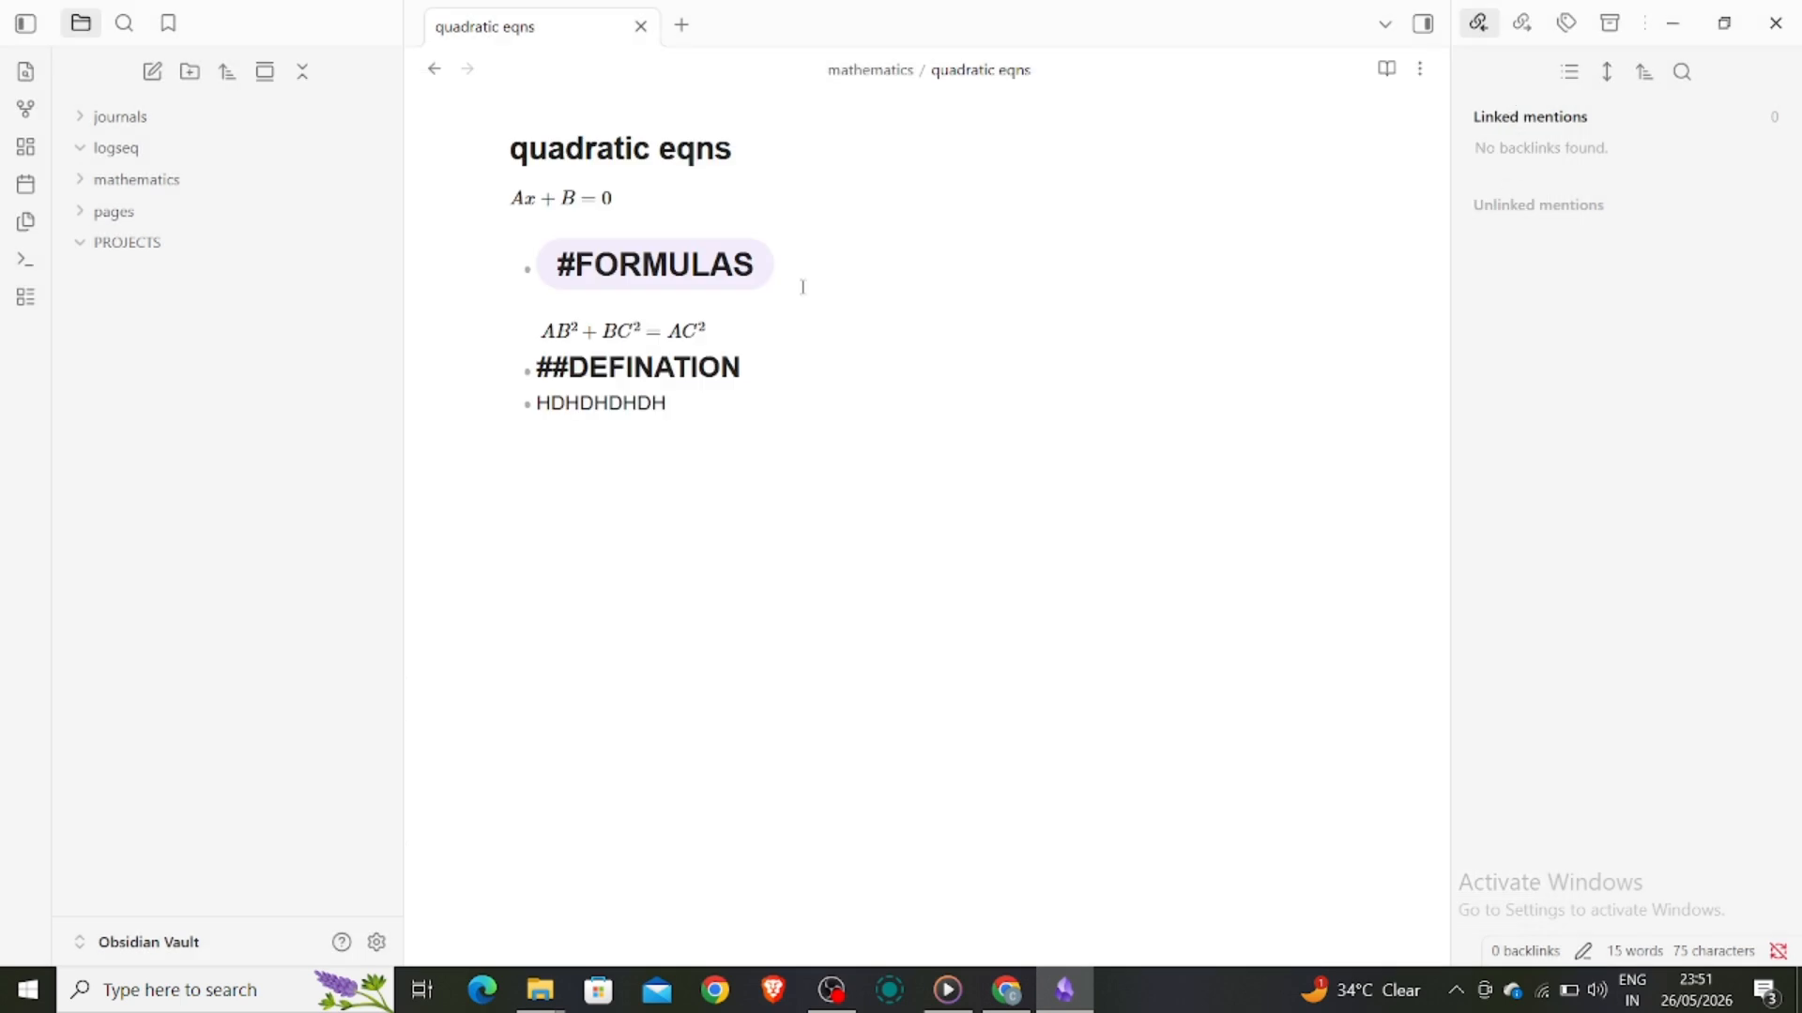
Find the "Canvas: Create new canvas" command by searching for CREA and run it
click(26, 258)
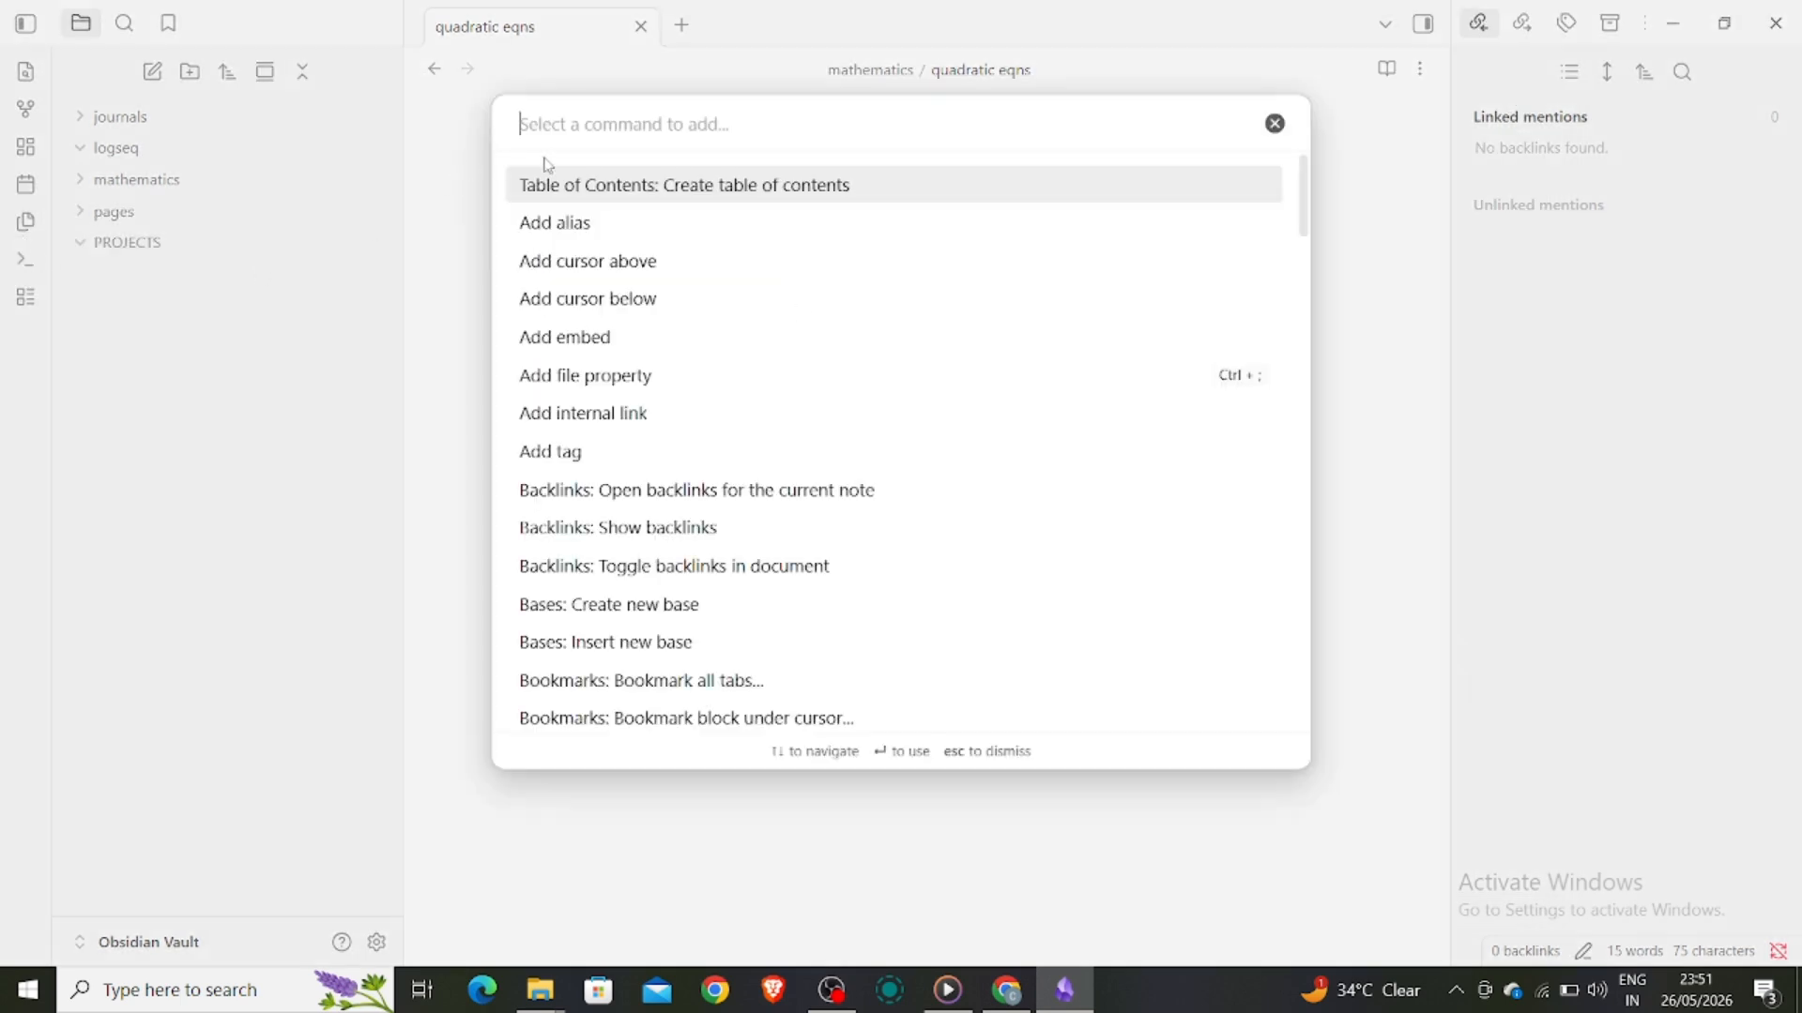
text(CREA)
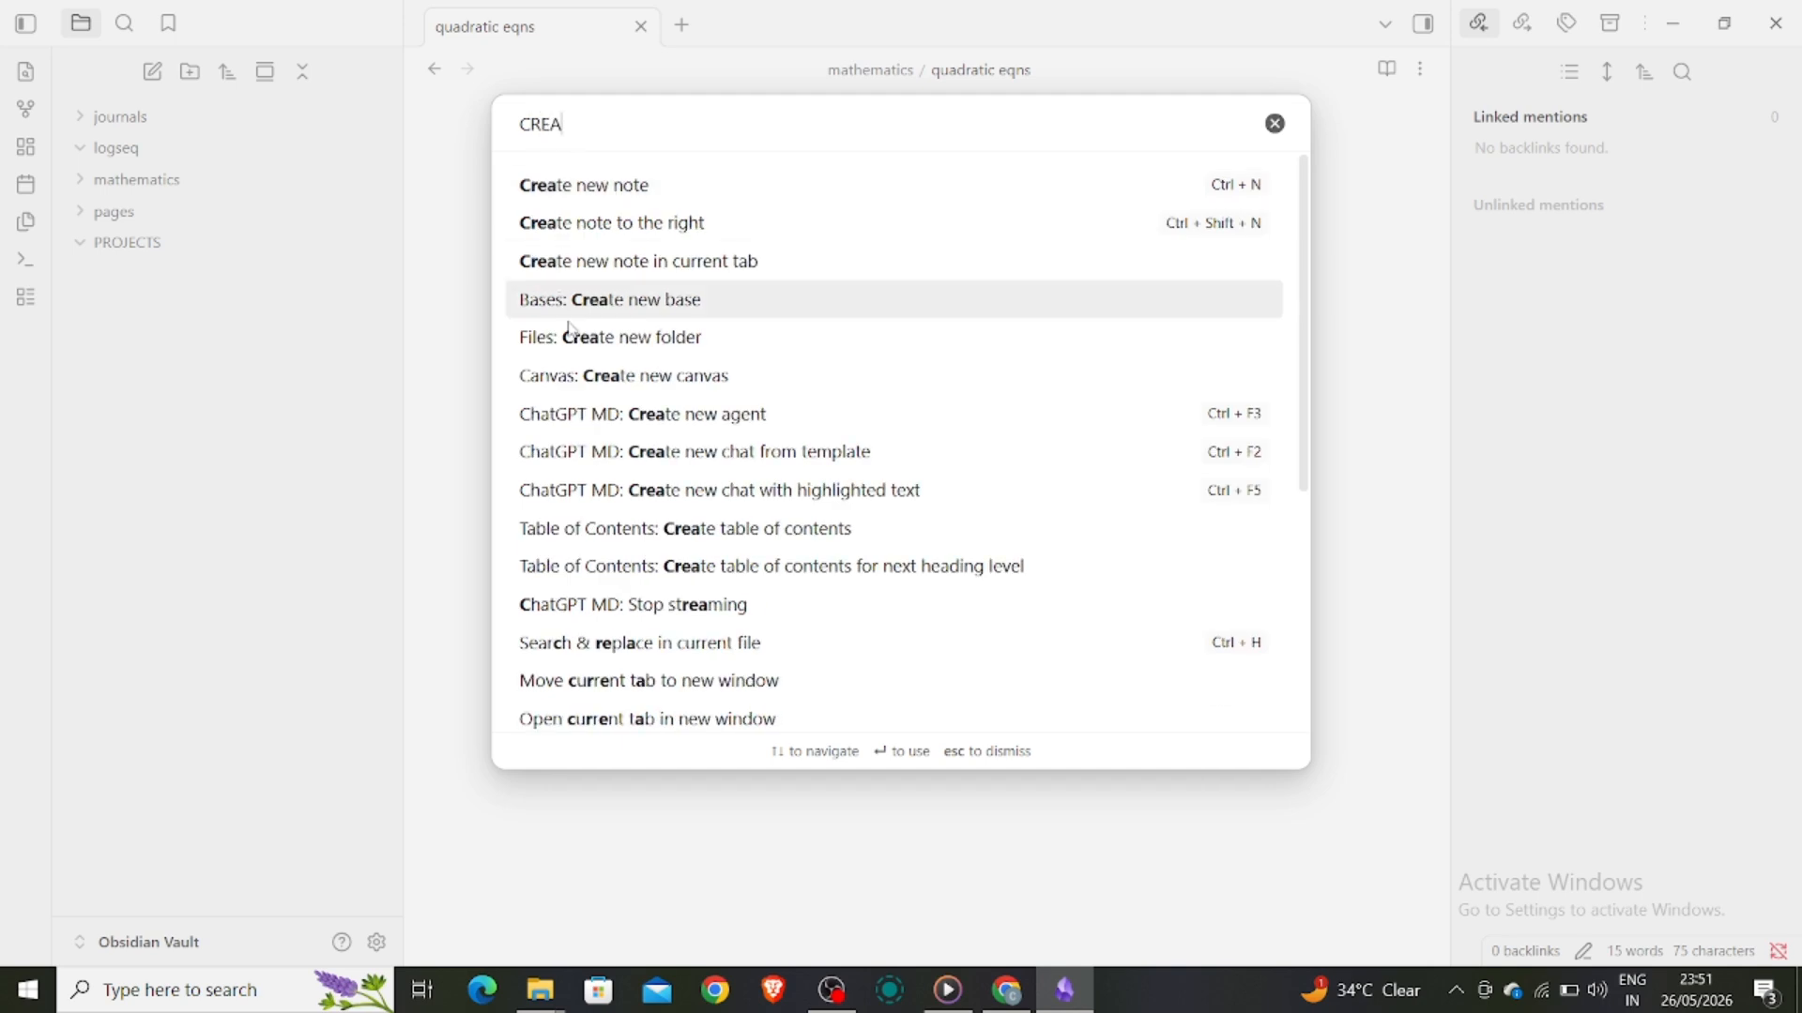
click(657, 386)
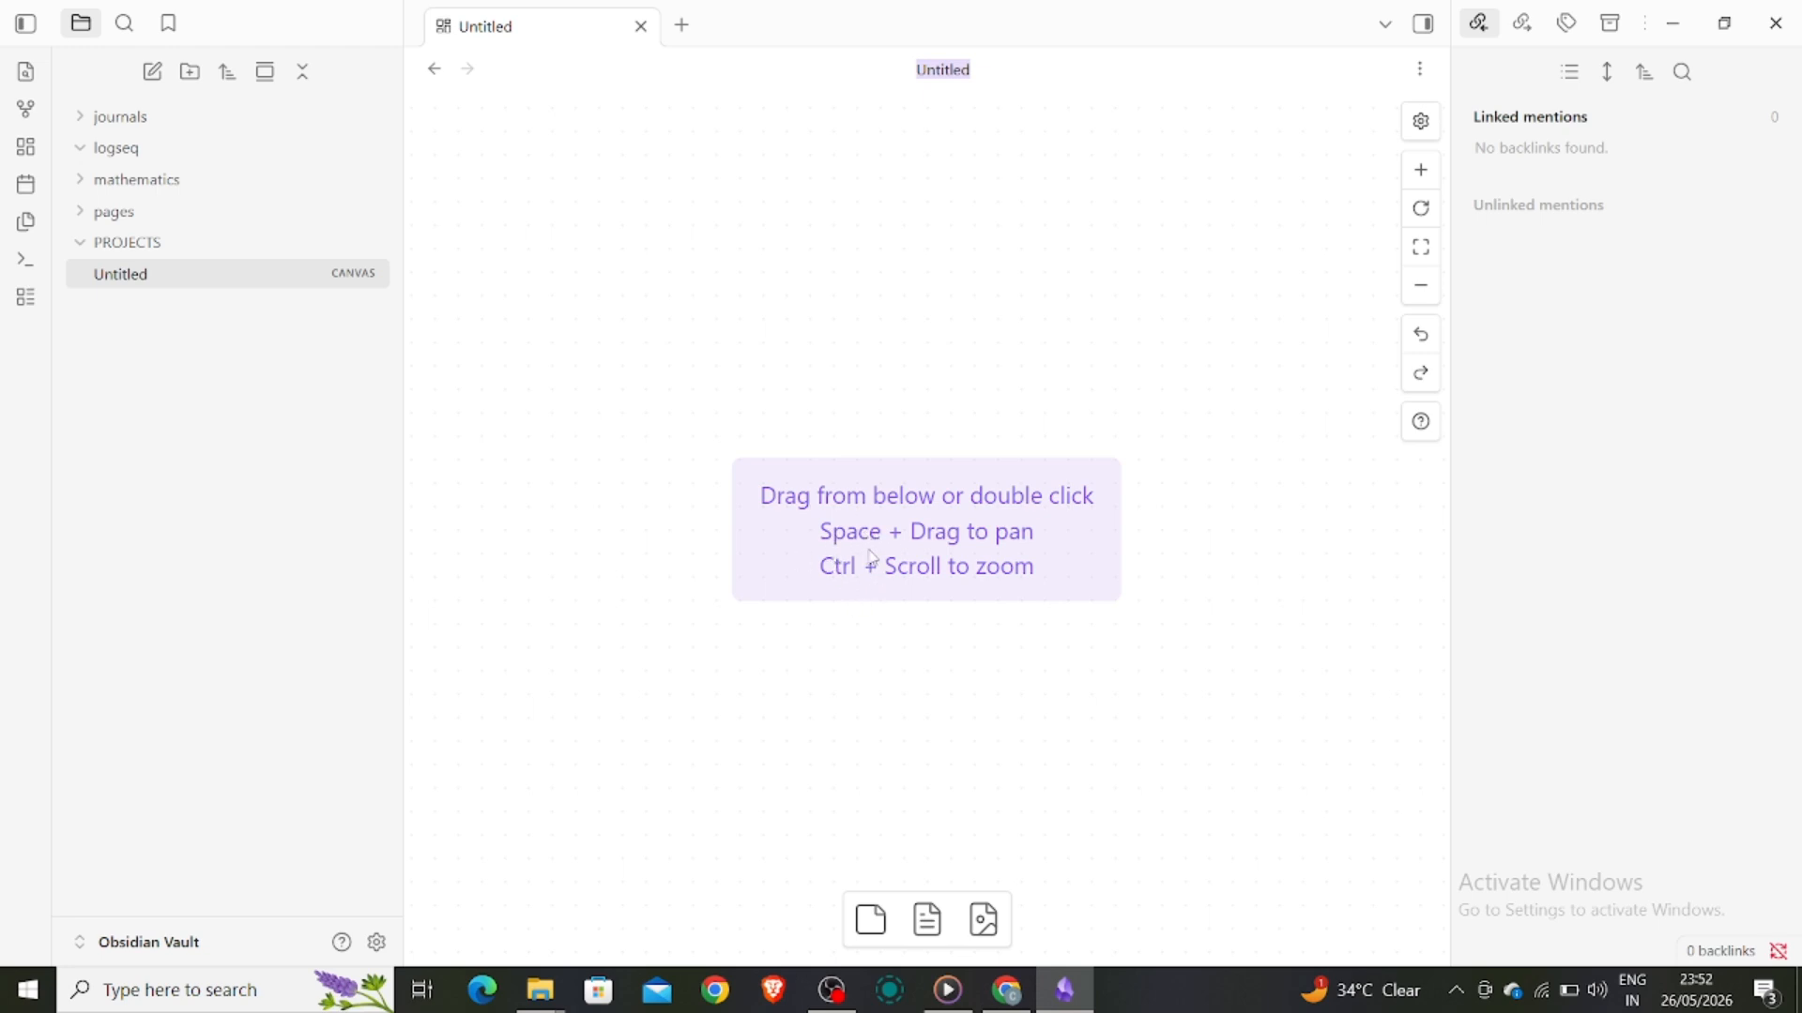
scroll(873, 558, down, 5)
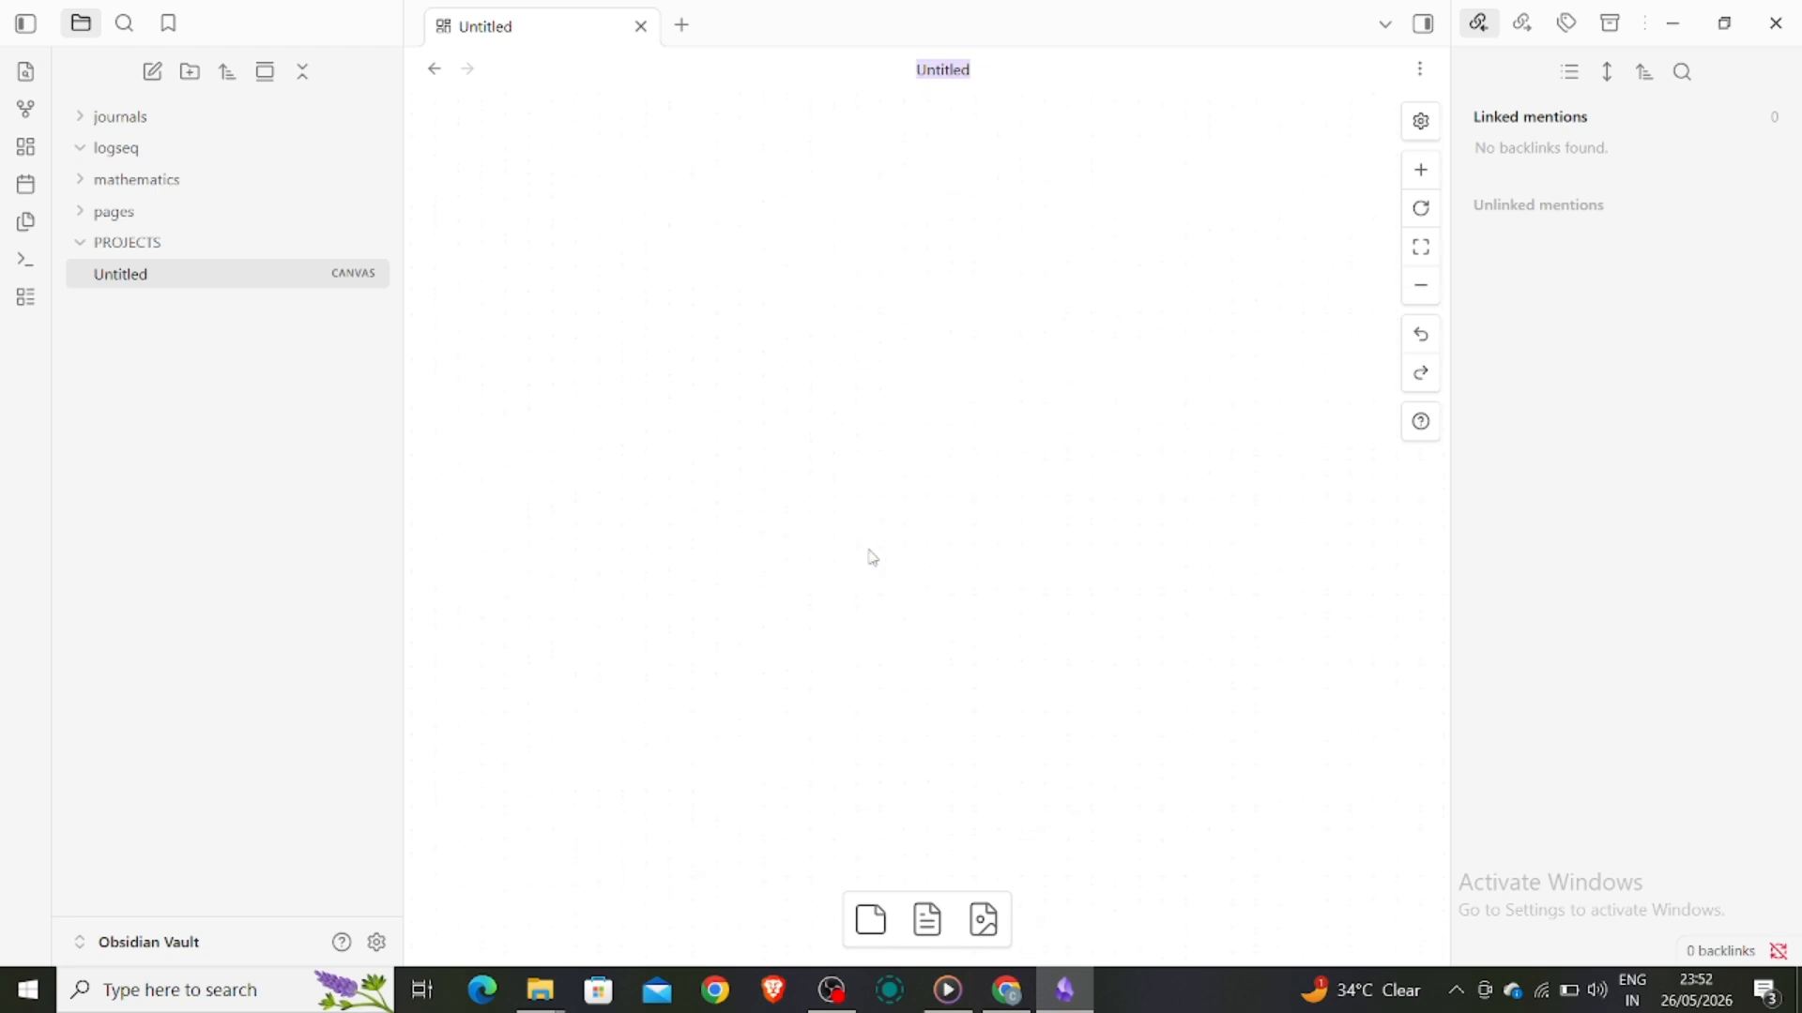
scroll(864, 563, up, 5)
scroll(813, 574, down, 1)
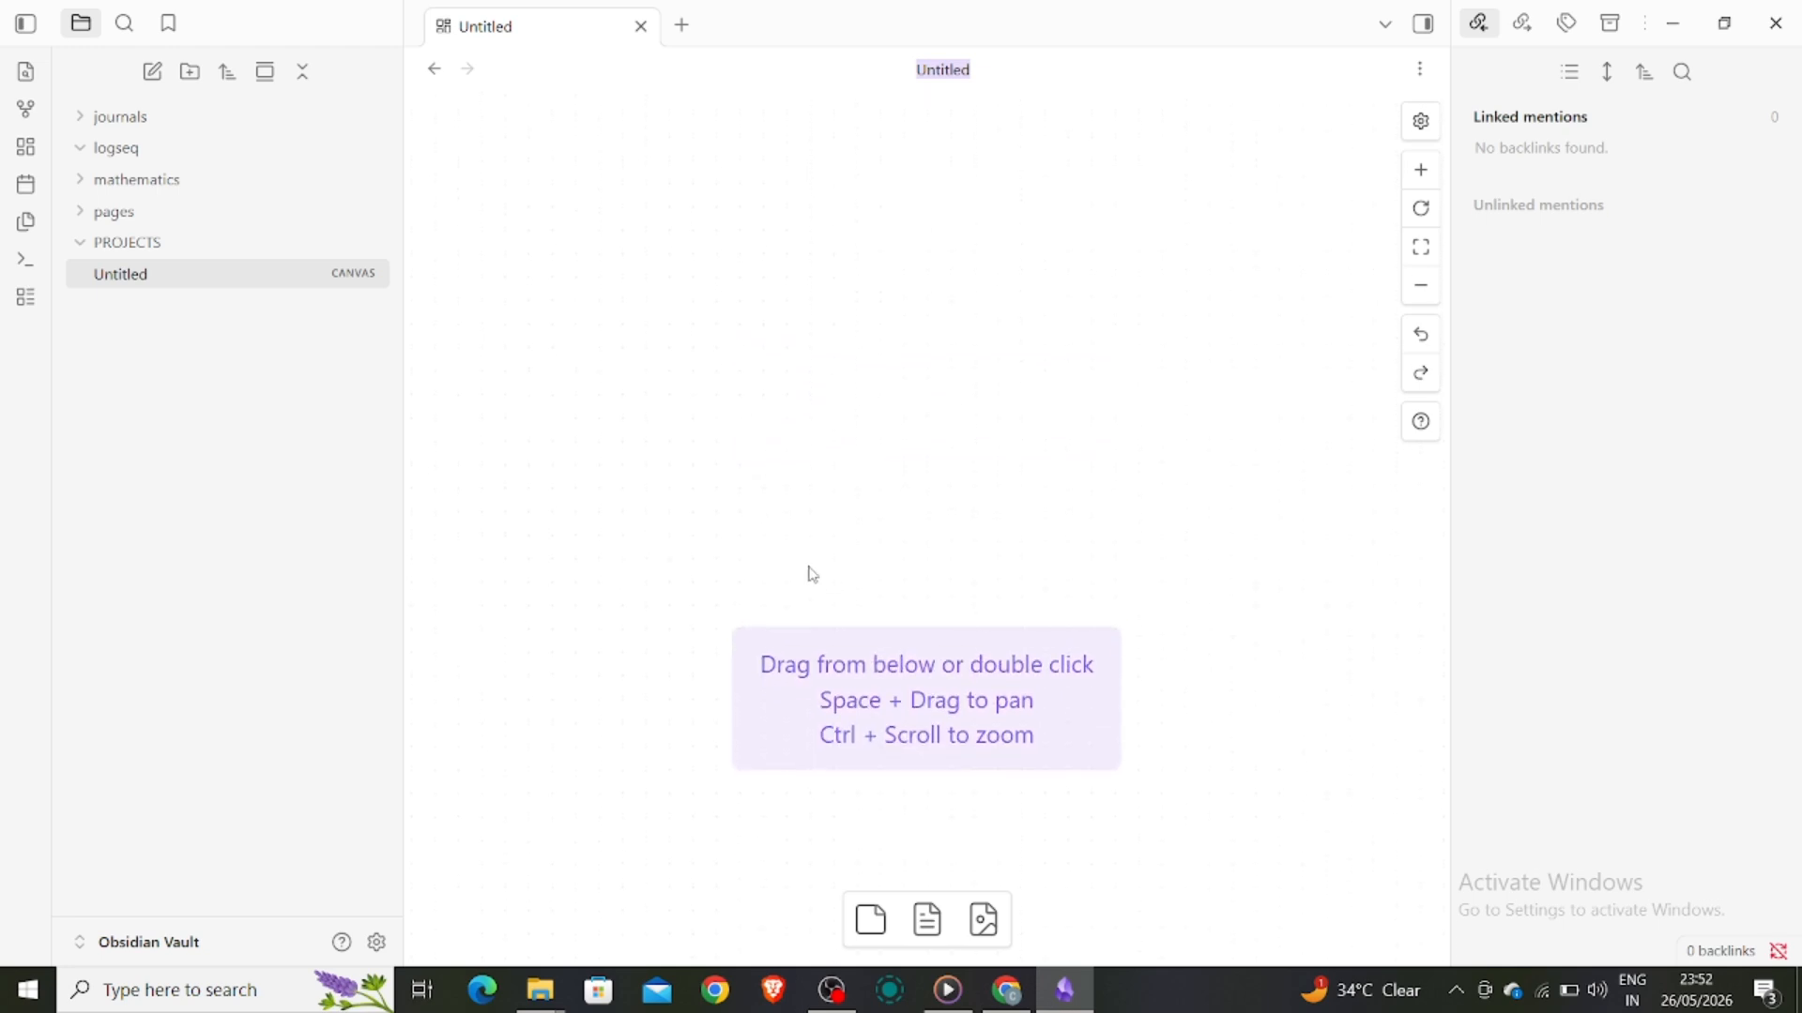
scroll(813, 574, down, 1)
scroll(808, 575, up, 4)
scroll(821, 575, down, 4)
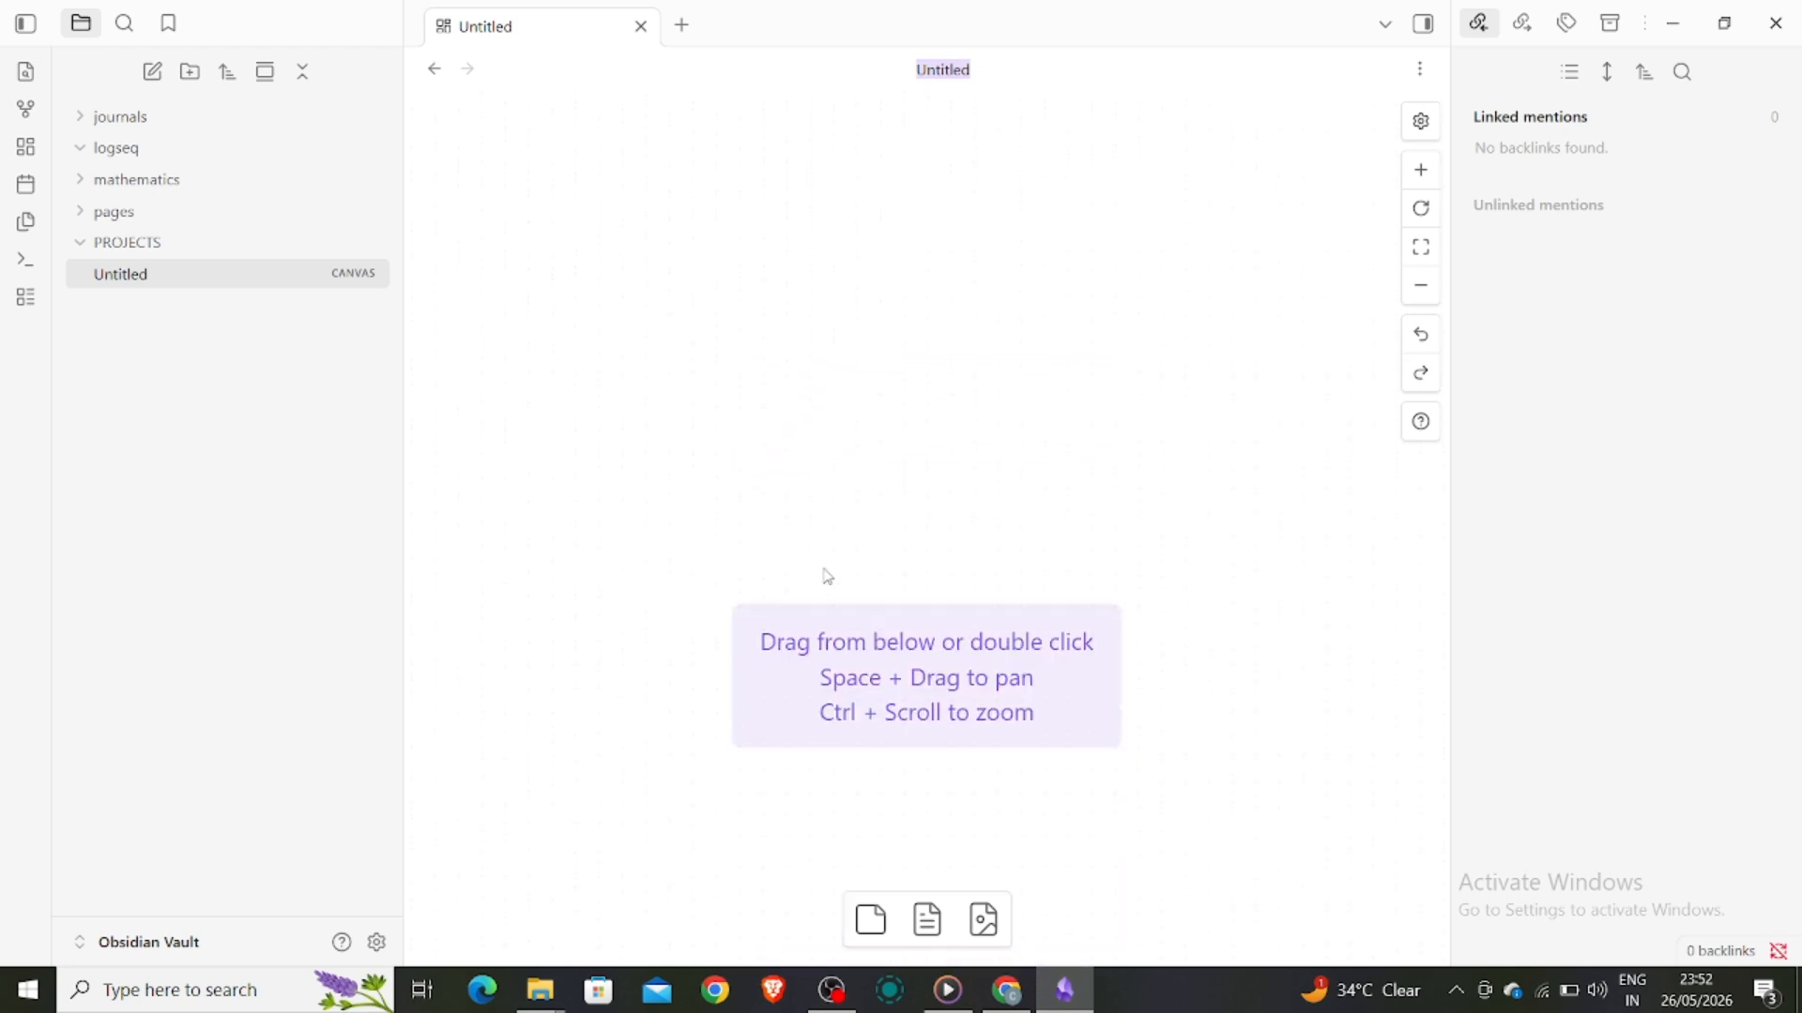
scroll(828, 576, down, 2)
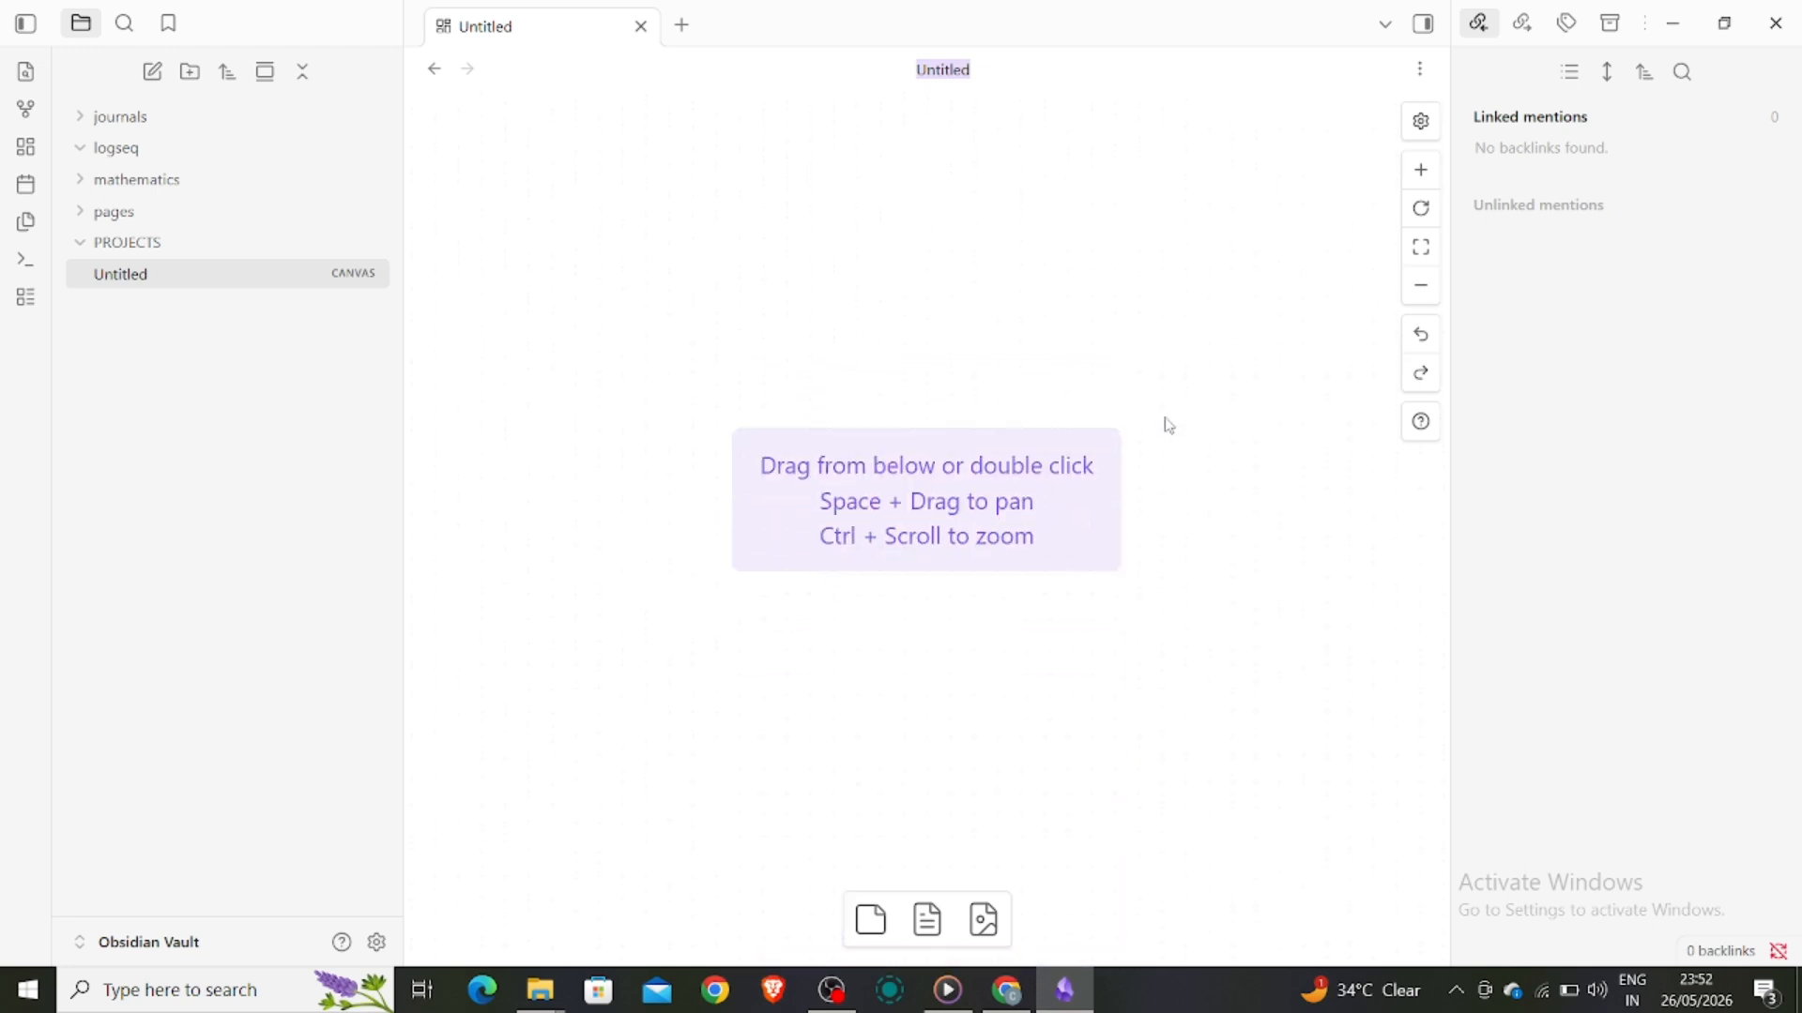
Hide the backlinks sidebar and add a canvas card reading "WELCOME TO SOLUTION BASE"
click(1435, 24)
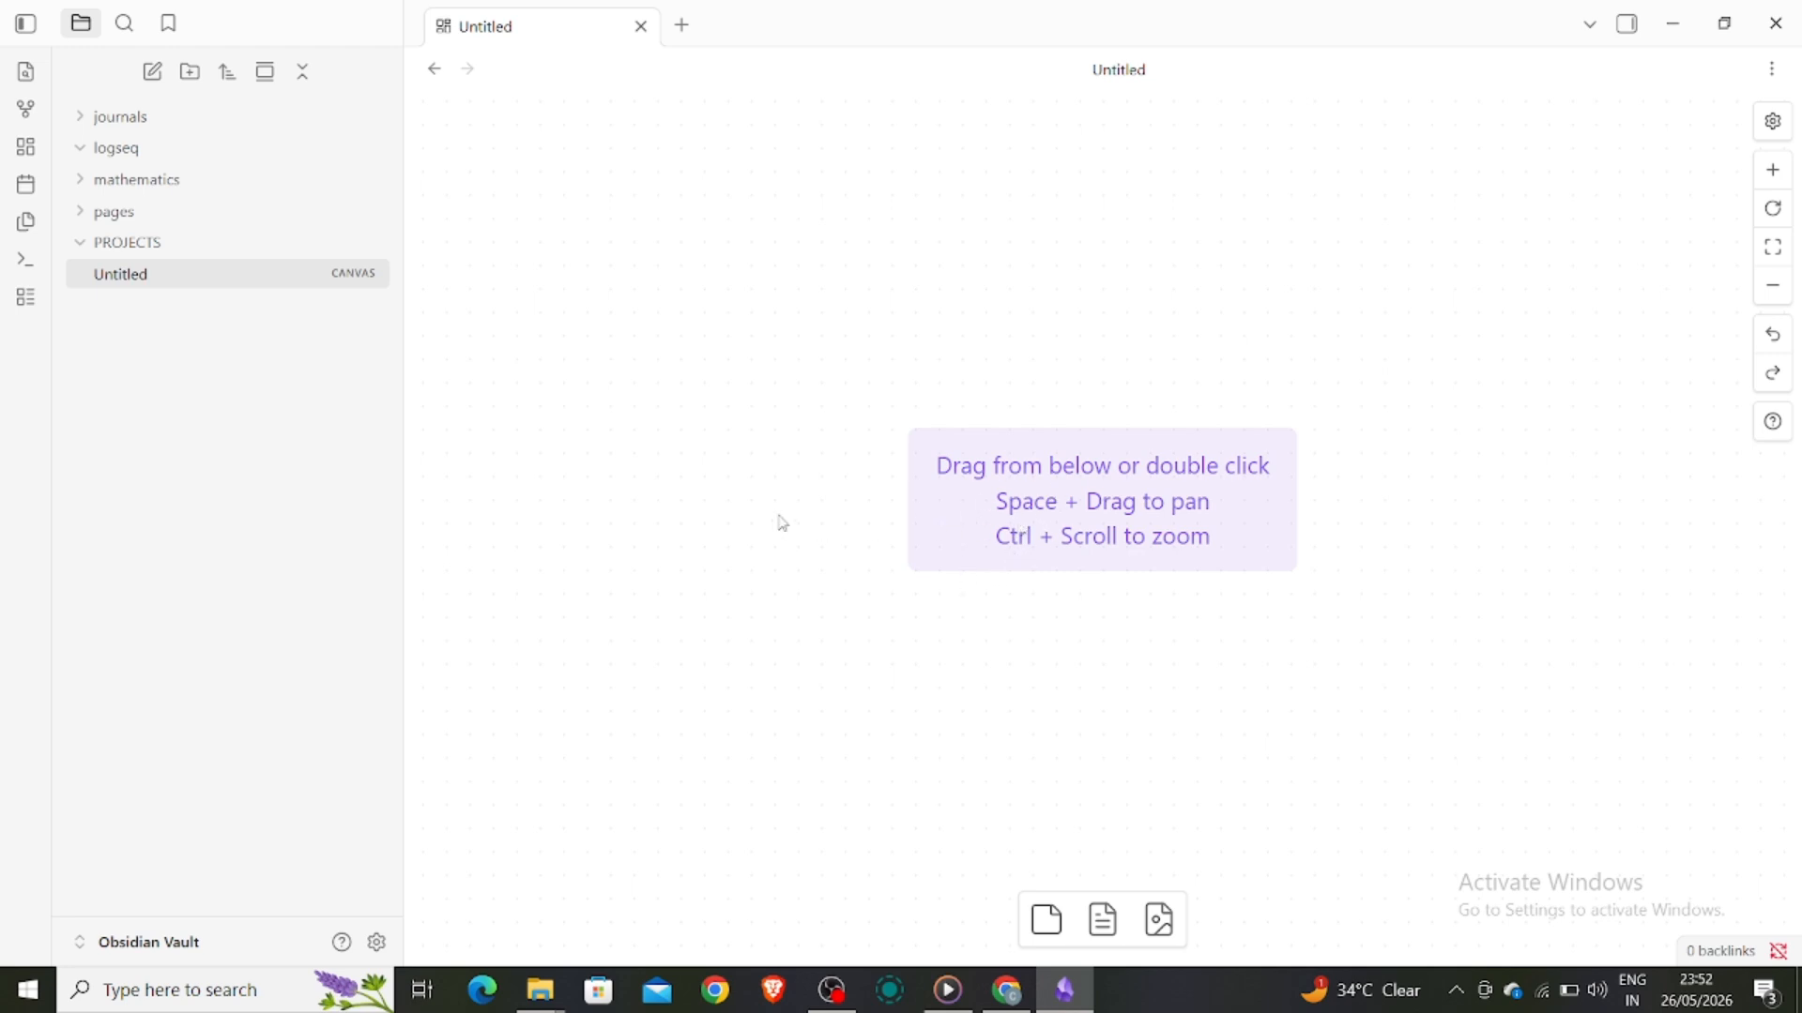
right_click(701, 321)
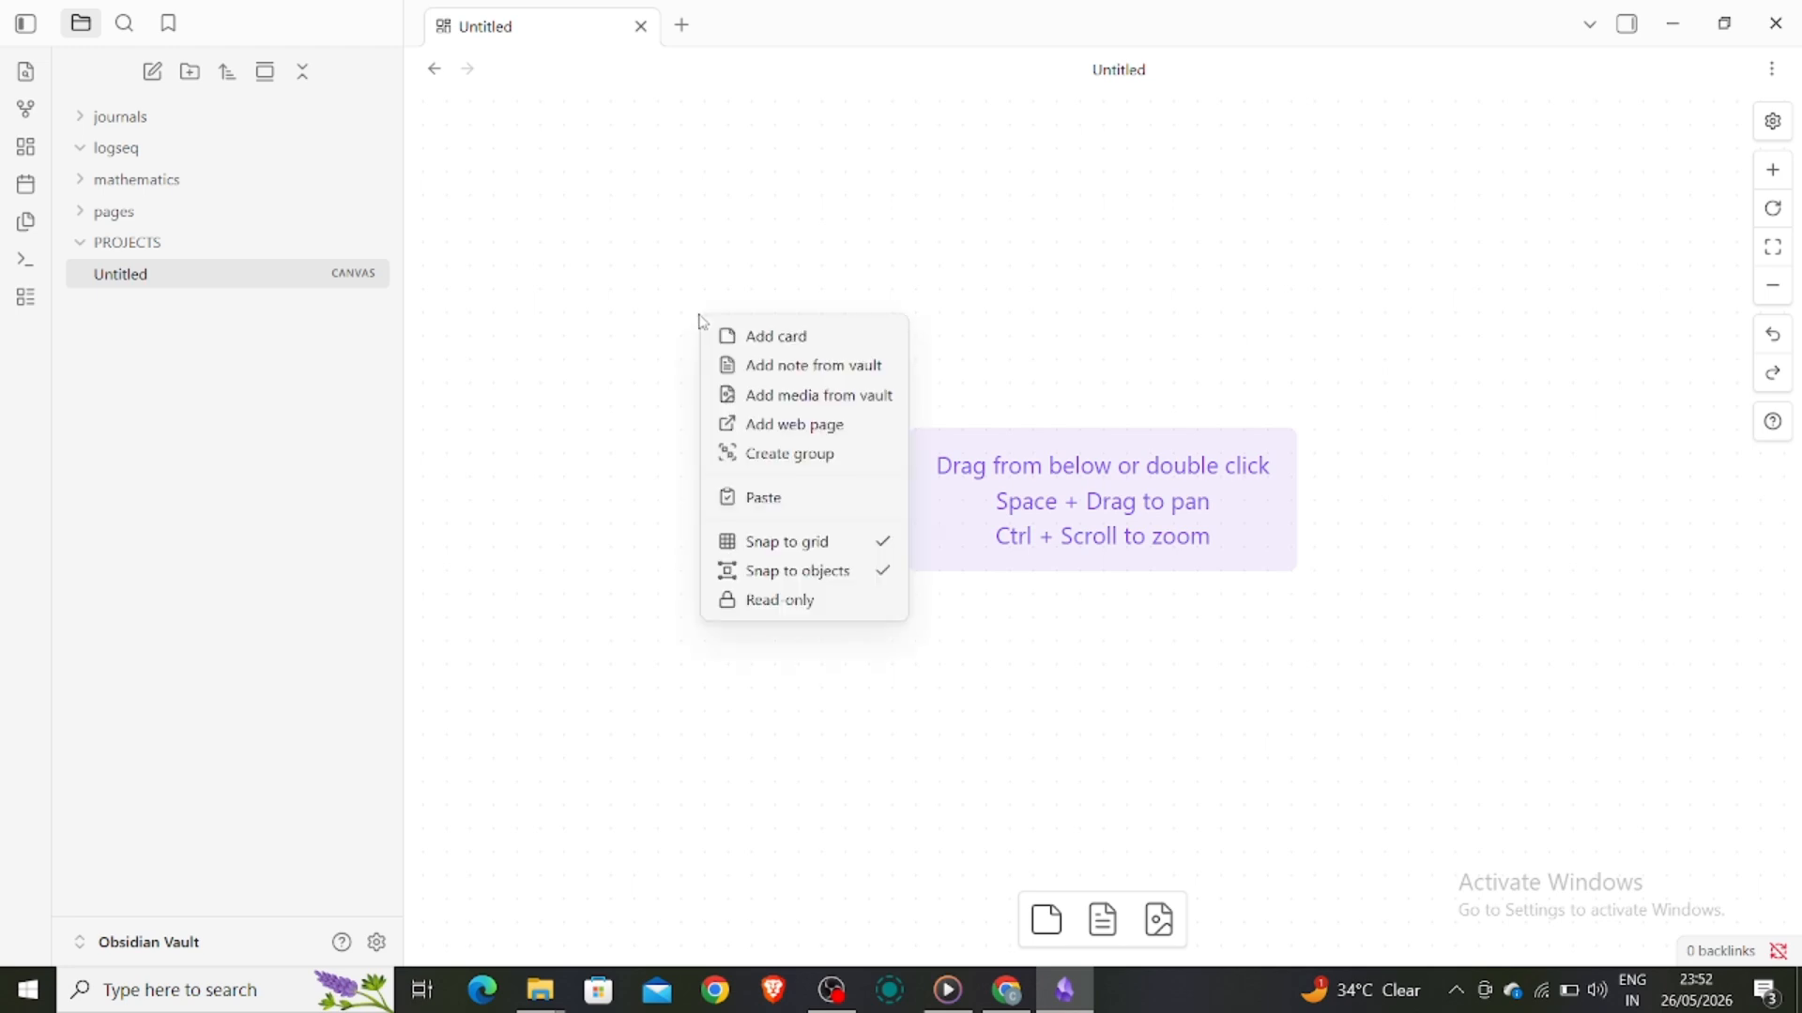
click(692, 343)
double_click(894, 416)
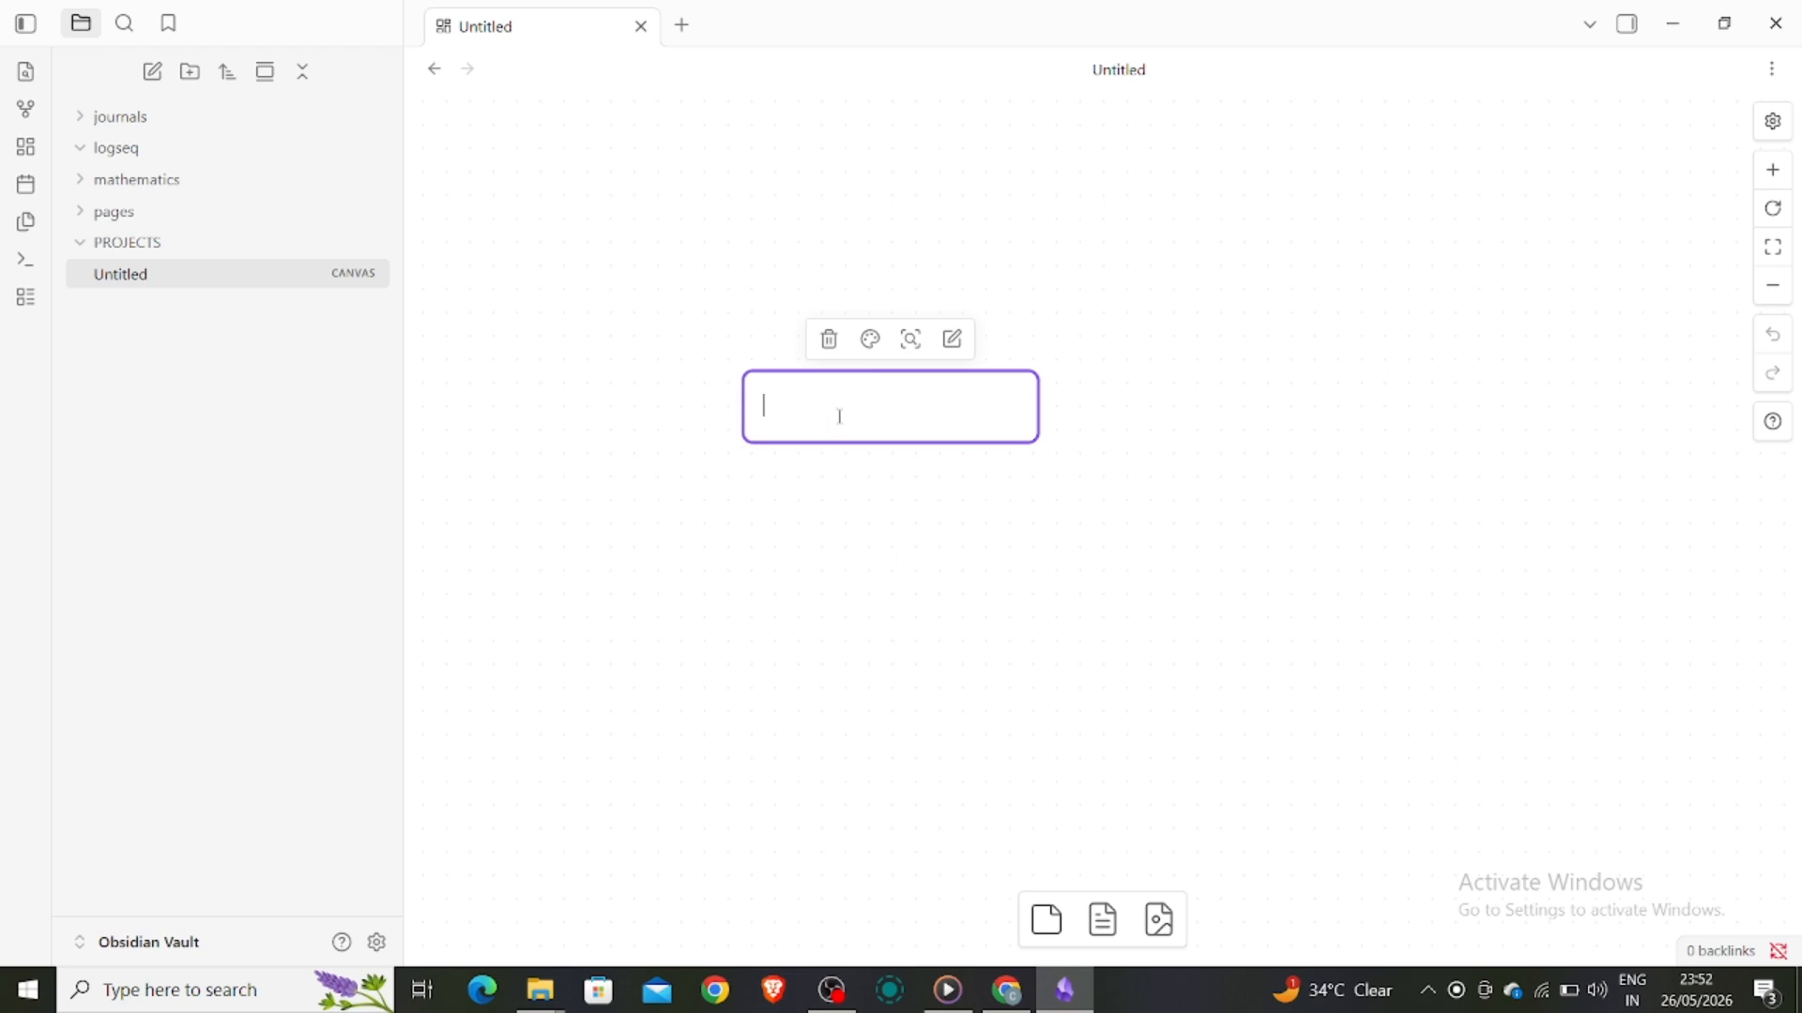
text(WELCOME TO )
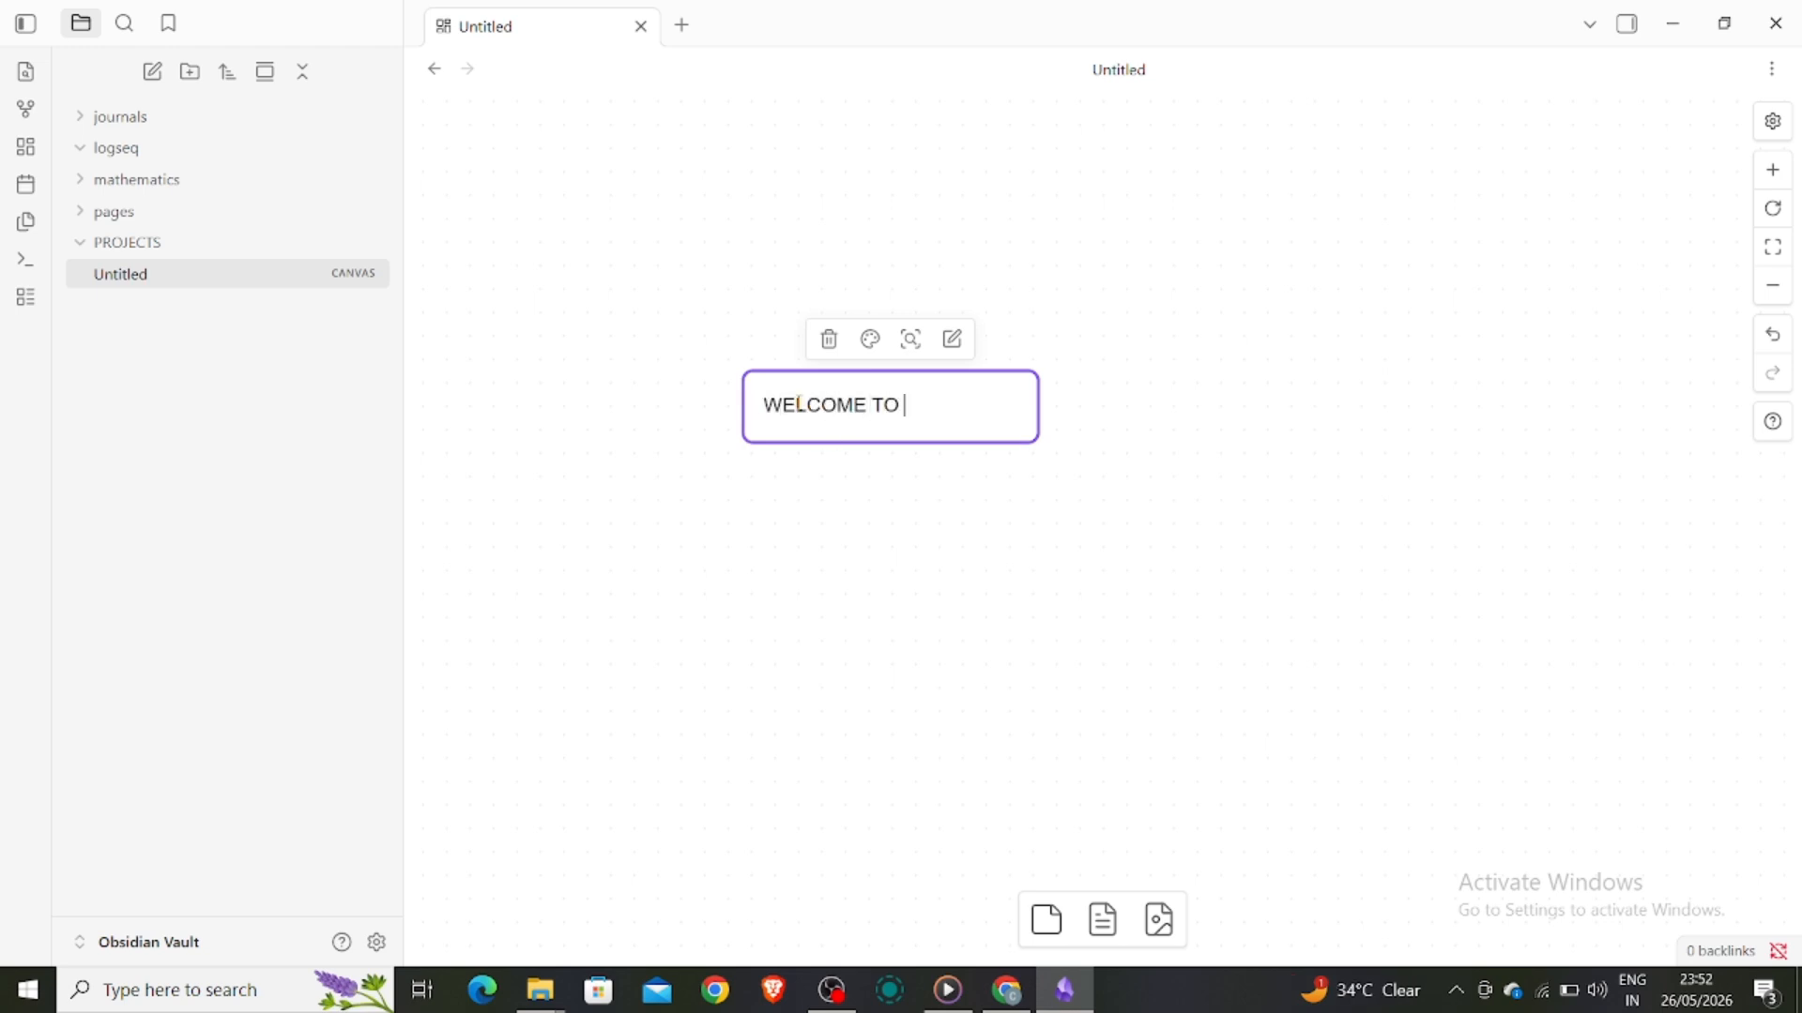
text(SOLUTION BASE)
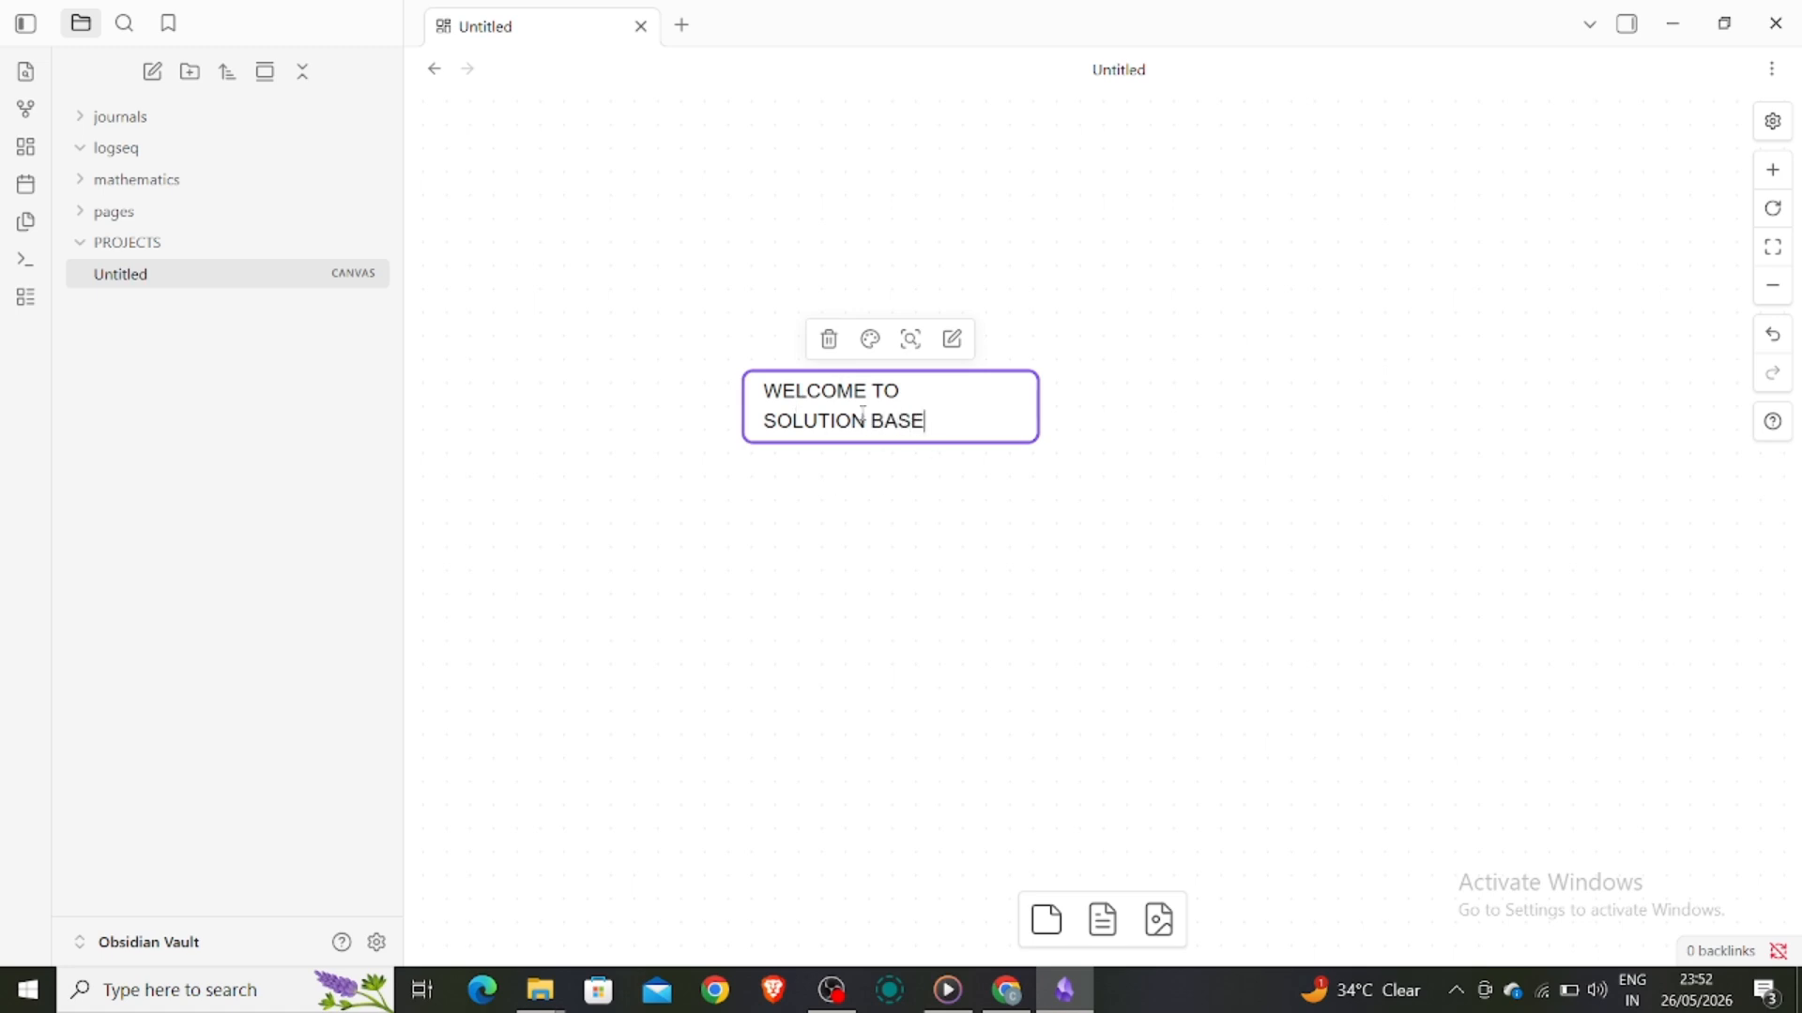
click(818, 462)
Move the welcome card to the upper-left area of the canvas and deselect it
click(911, 395)
right_click(915, 402)
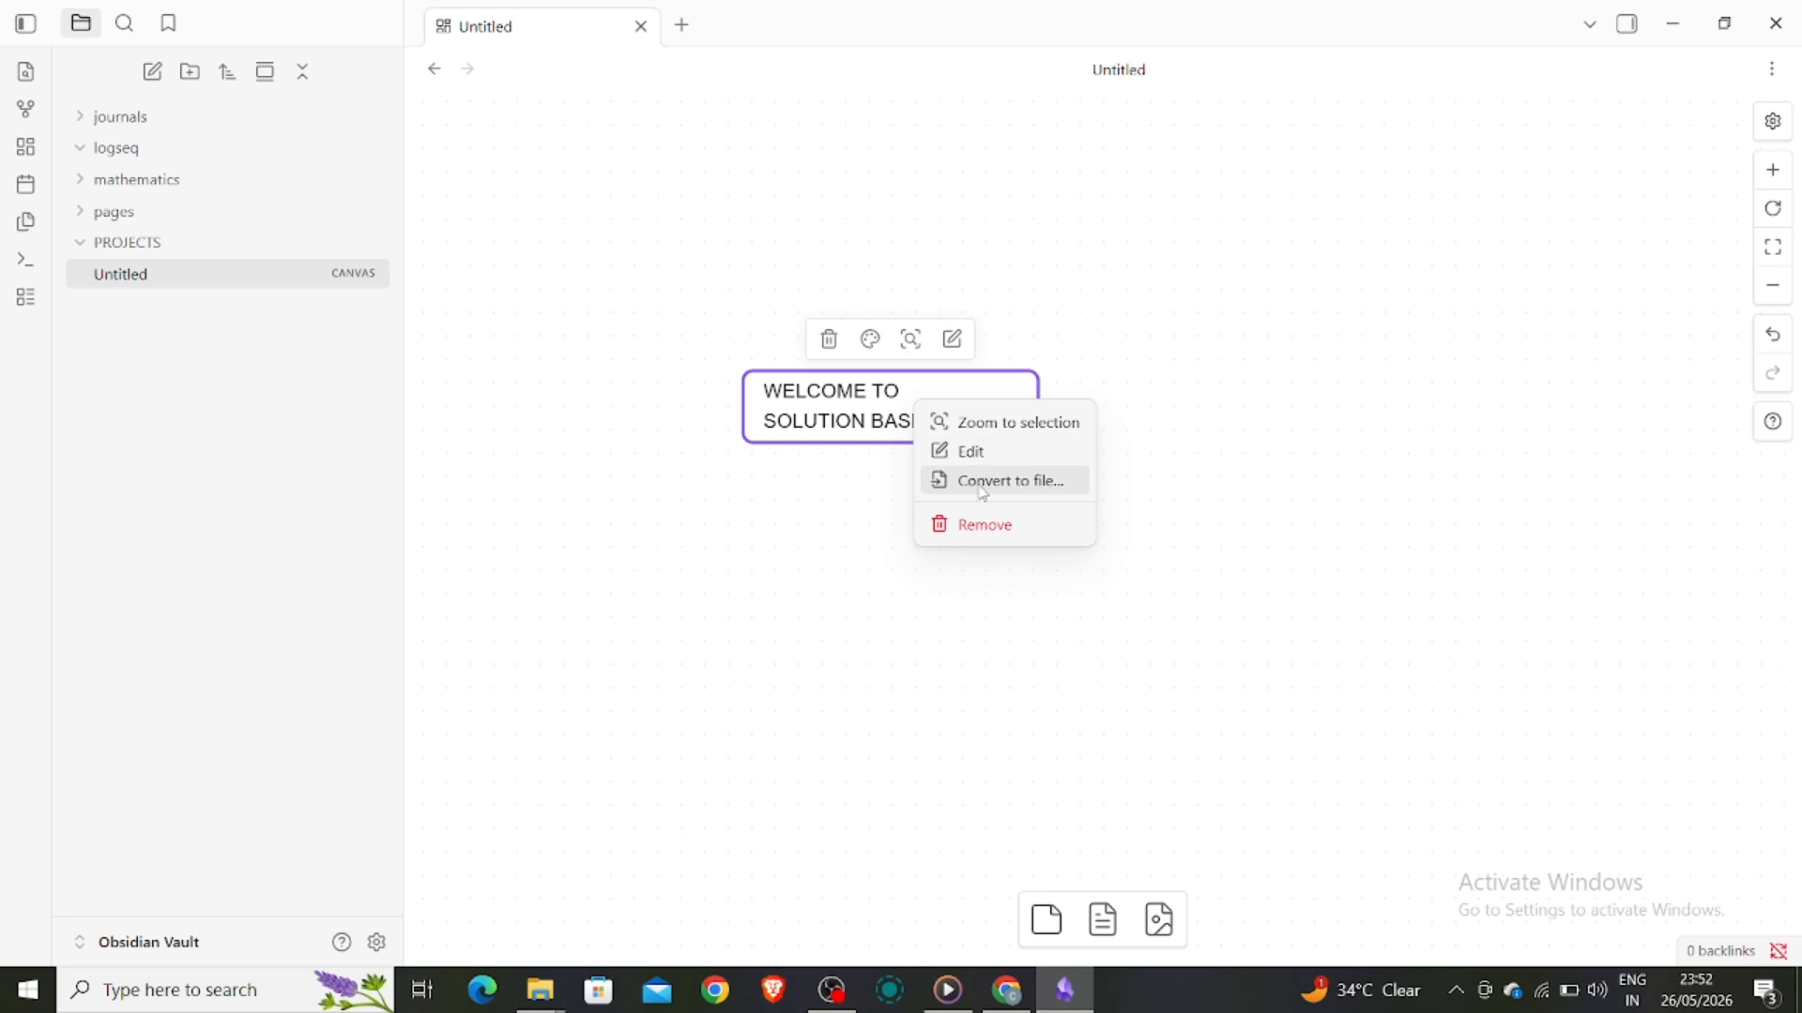
click(872, 460)
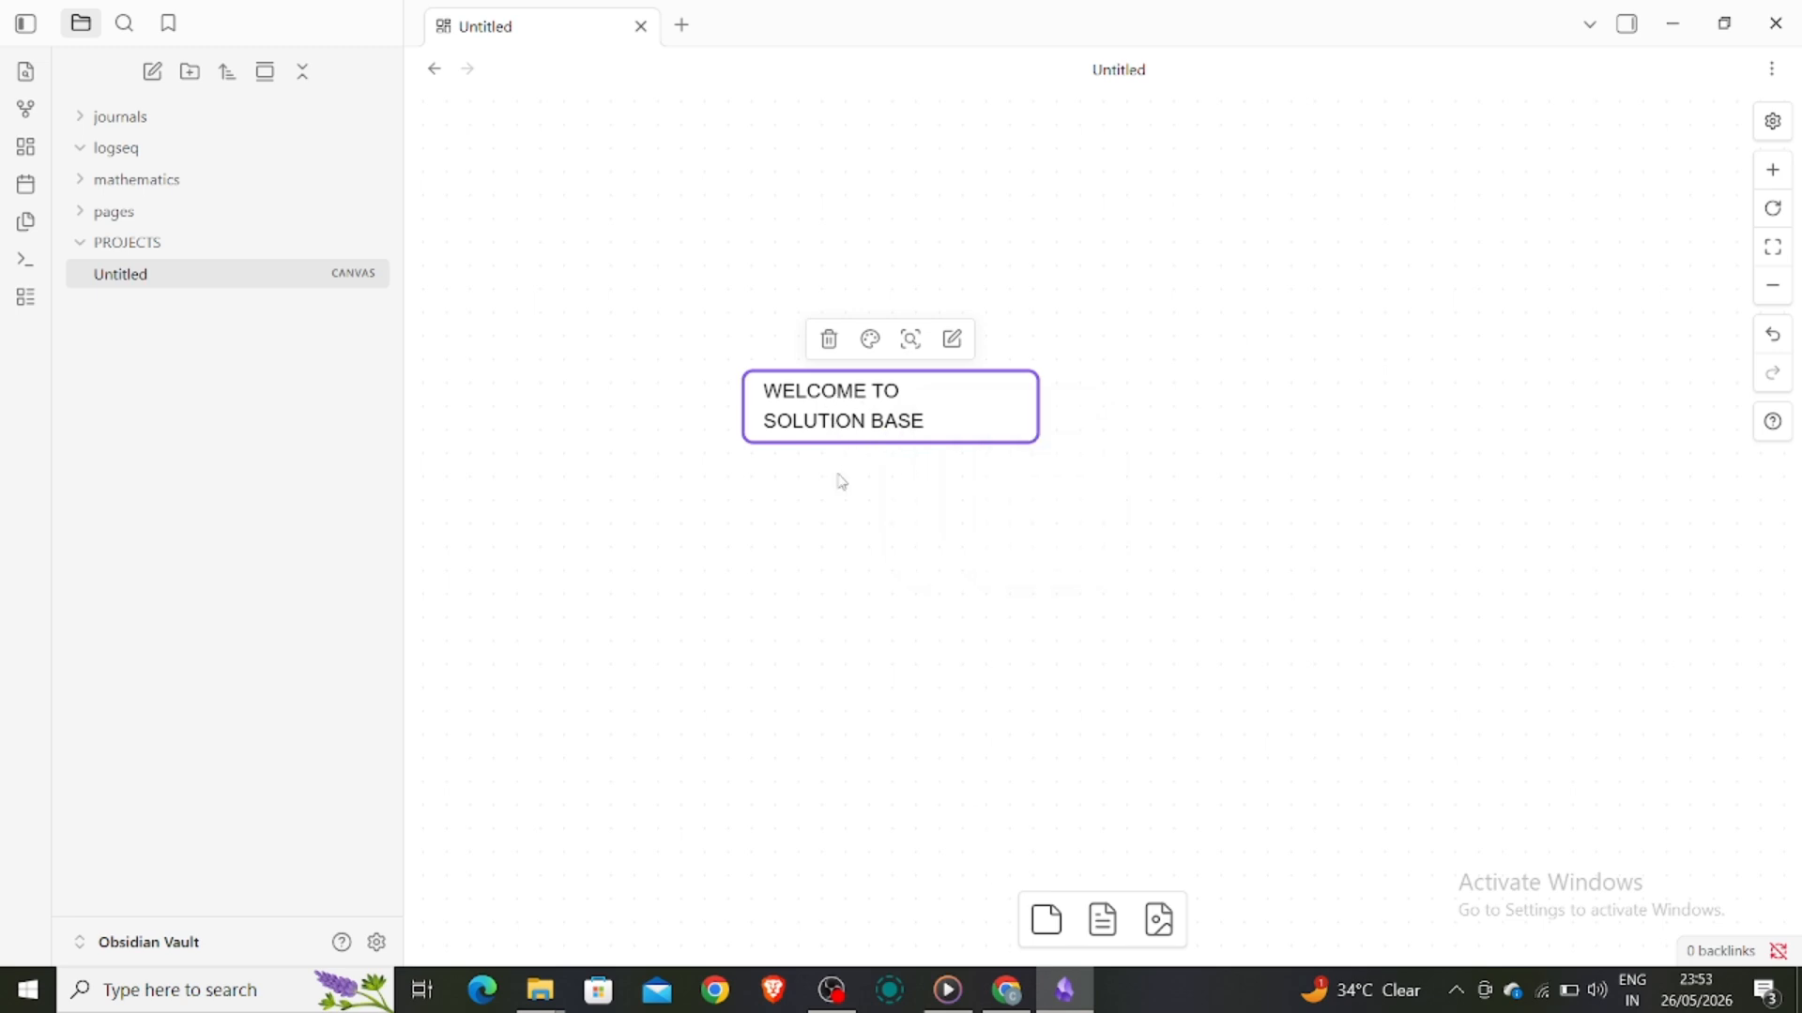
click(685, 433)
click(824, 399)
drag(824, 399, 598, 152)
click(583, 379)
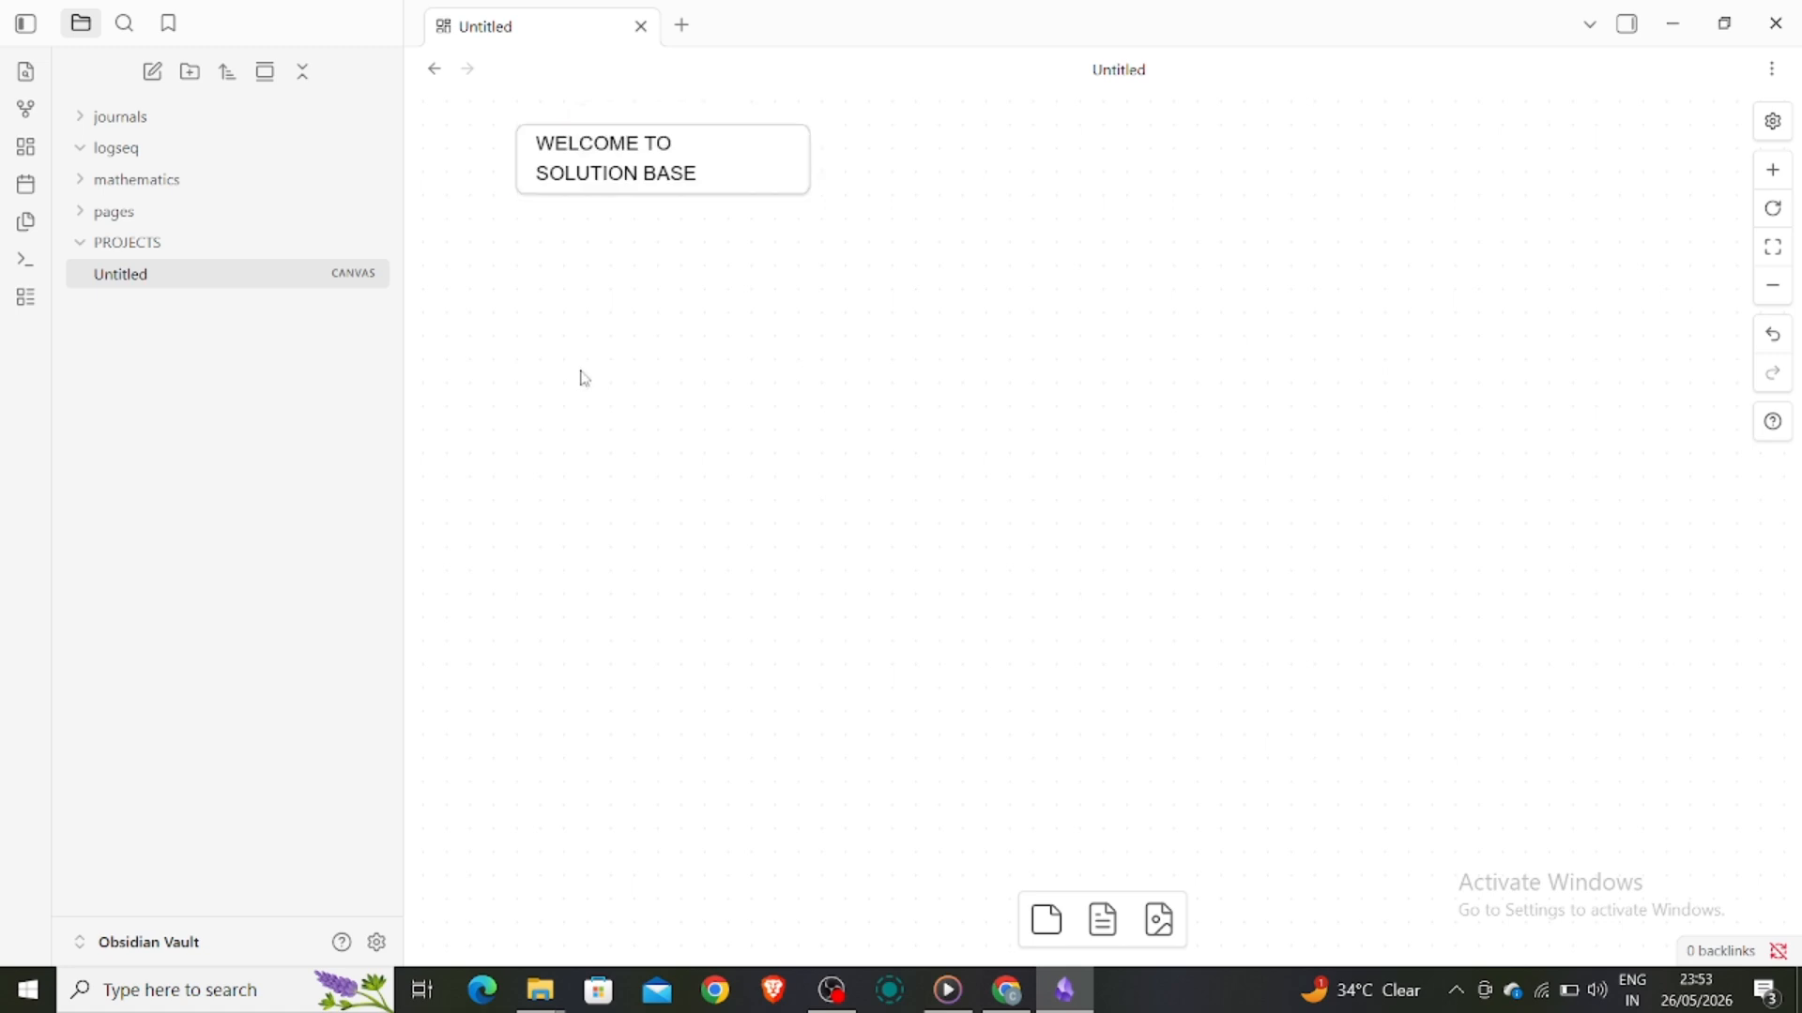
Add the "quadratic eqns" note from the mathematics folder to the canvas and place it to the right of the welcome card
click(165, 180)
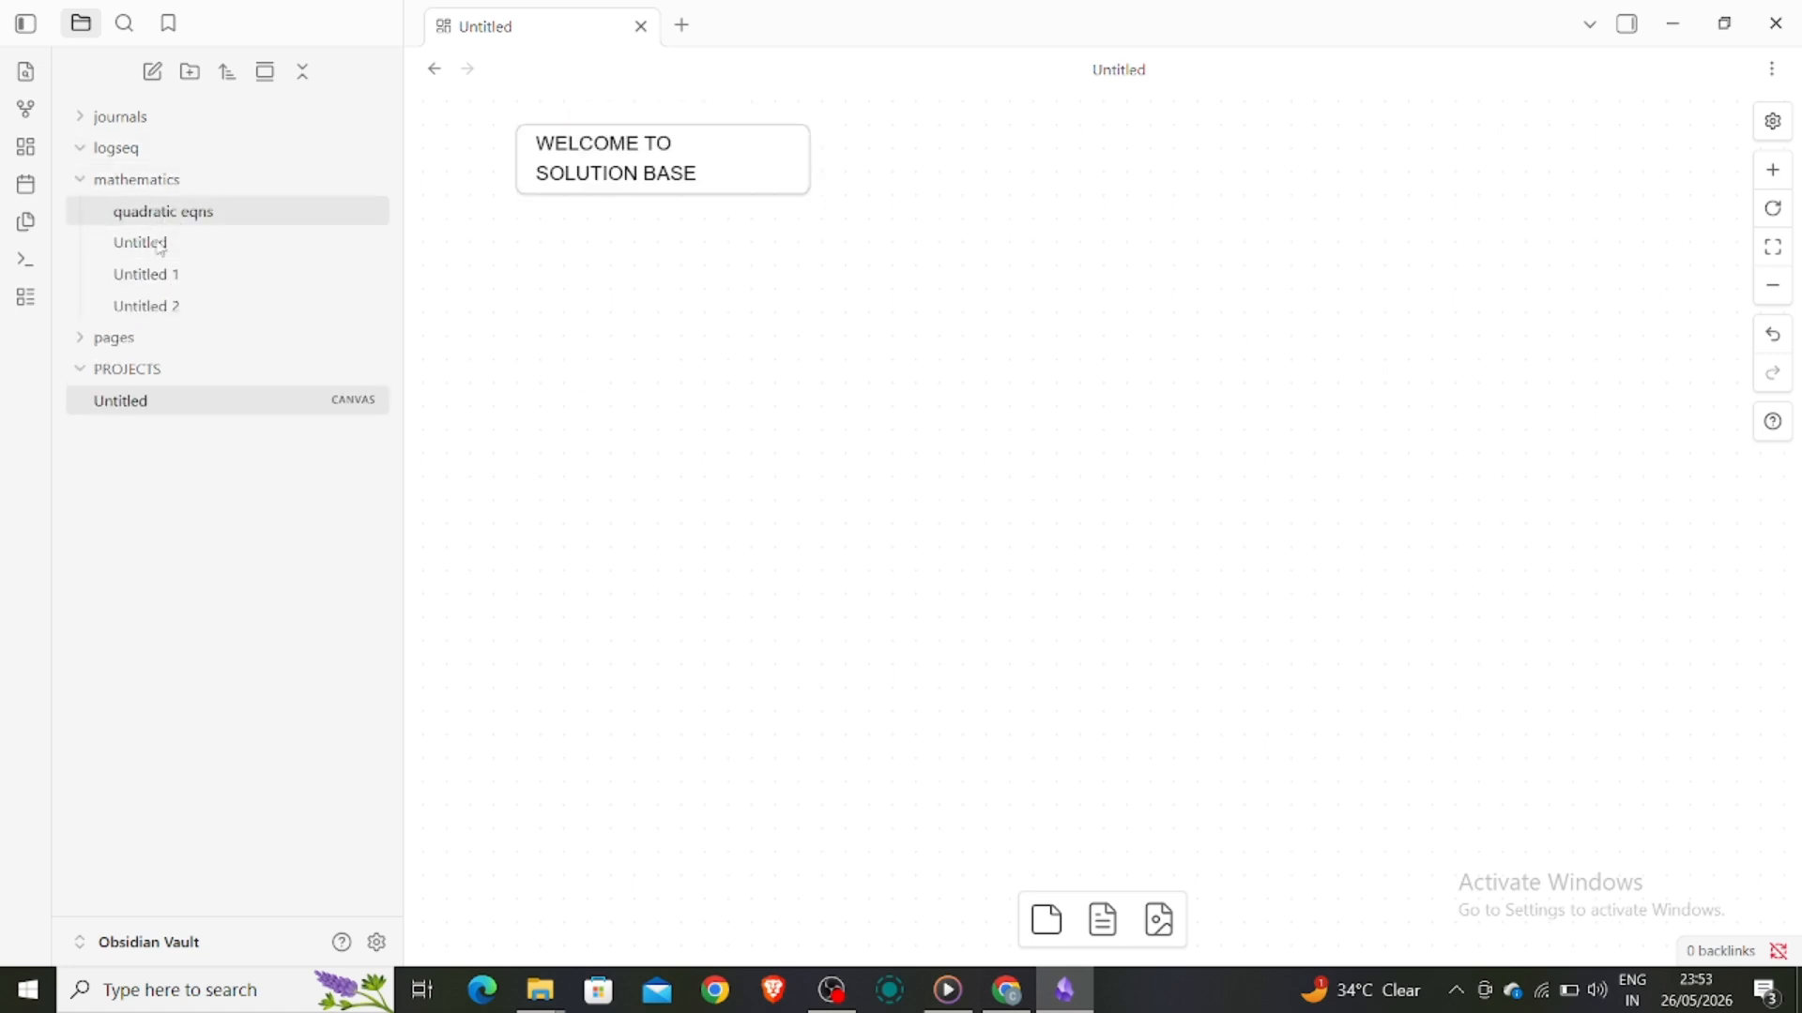
drag(168, 212, 701, 344)
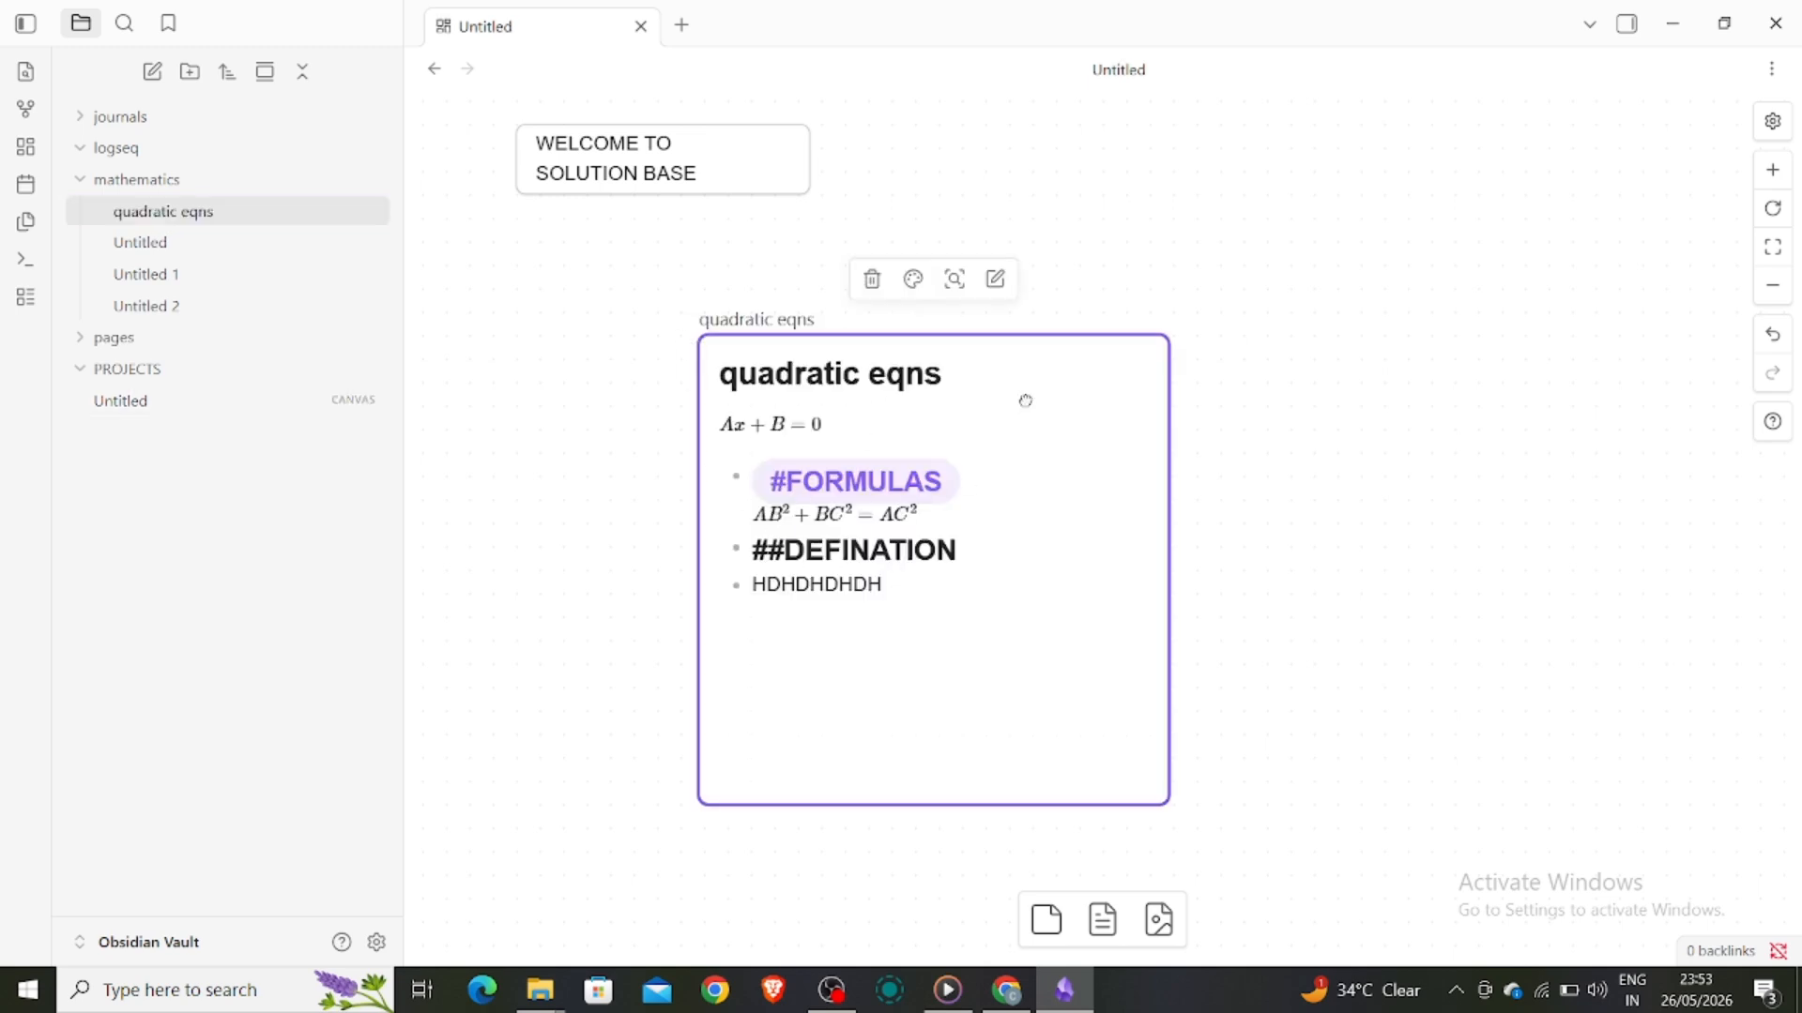
drag(1022, 398, 1343, 197)
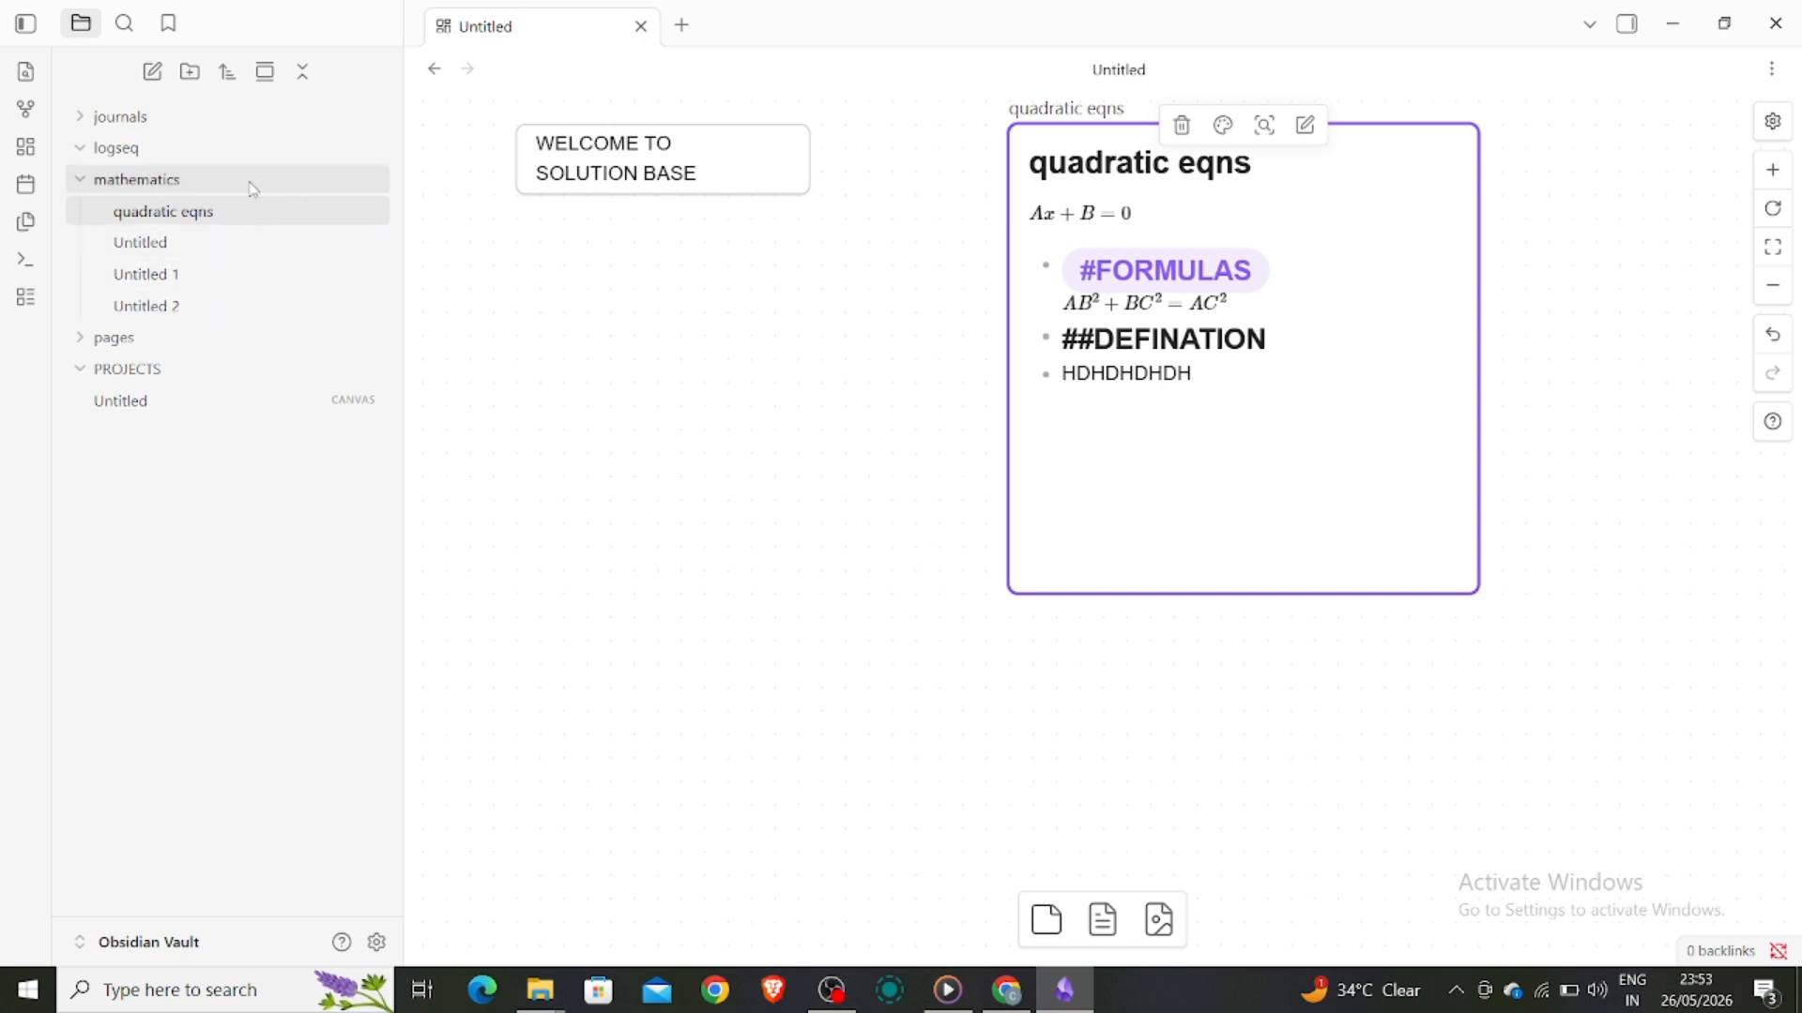
mouse_move(1292, 594)
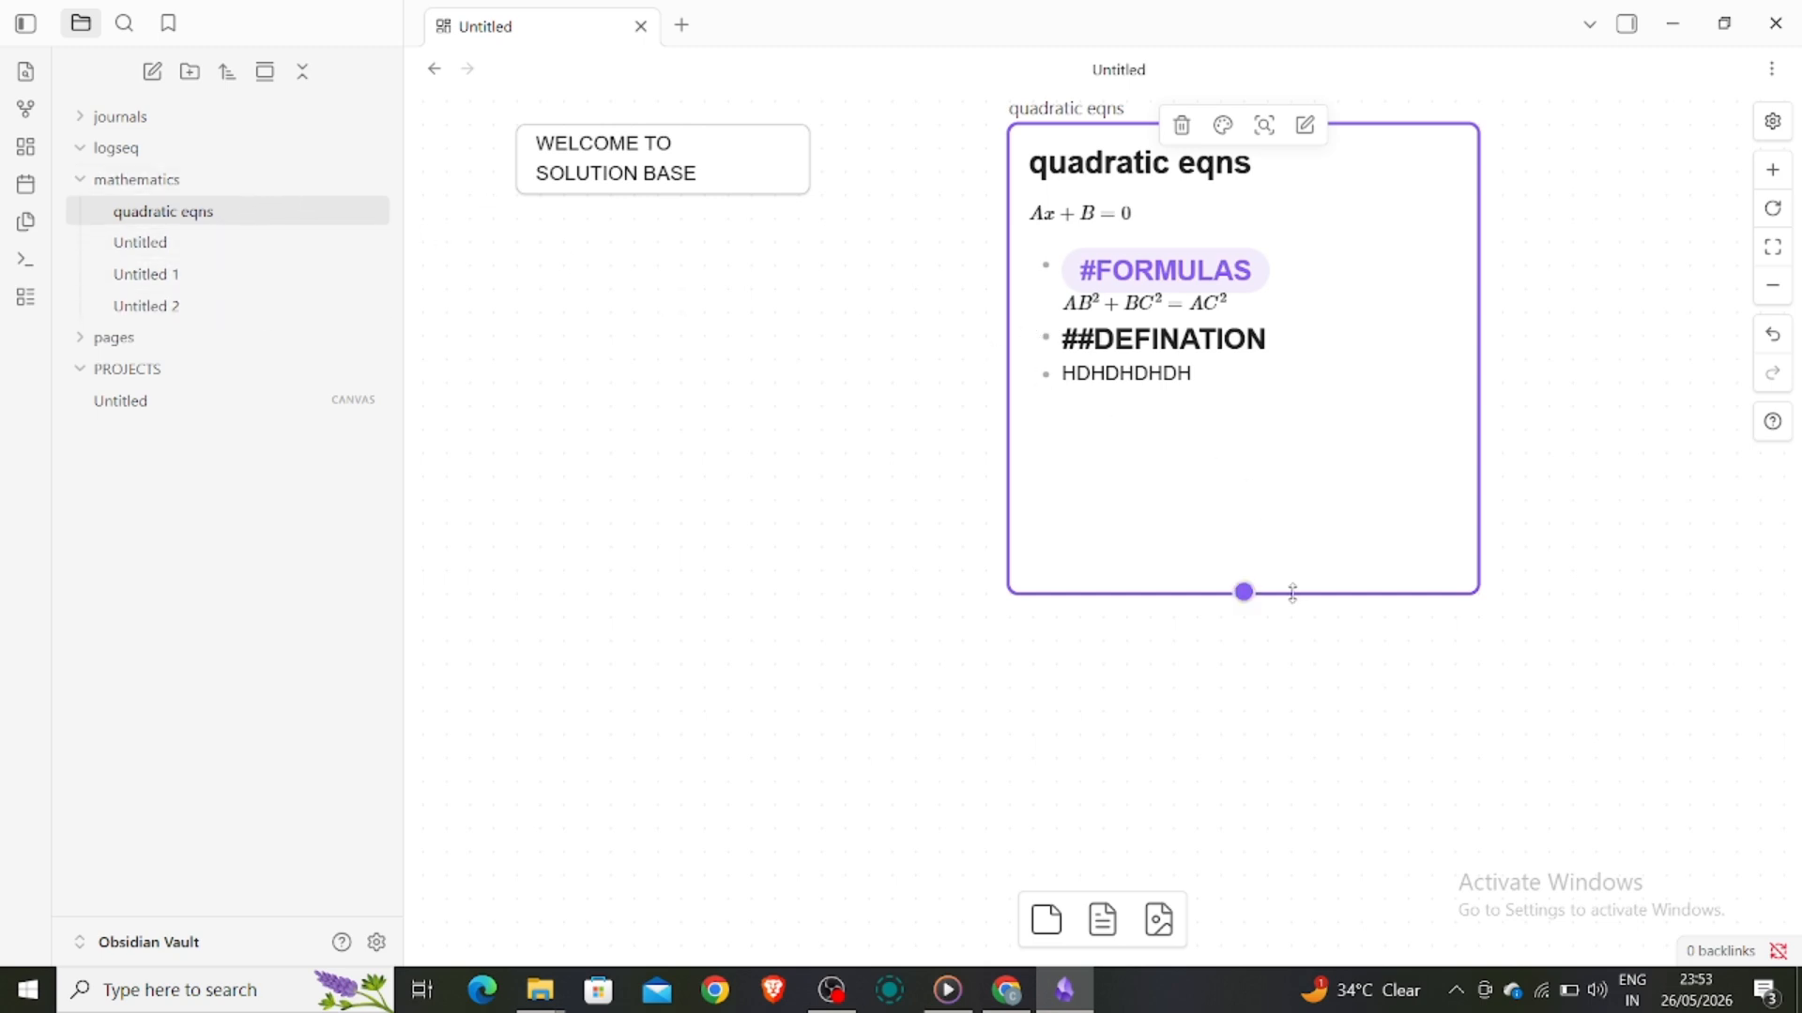
drag(1243, 601, 1246, 606)
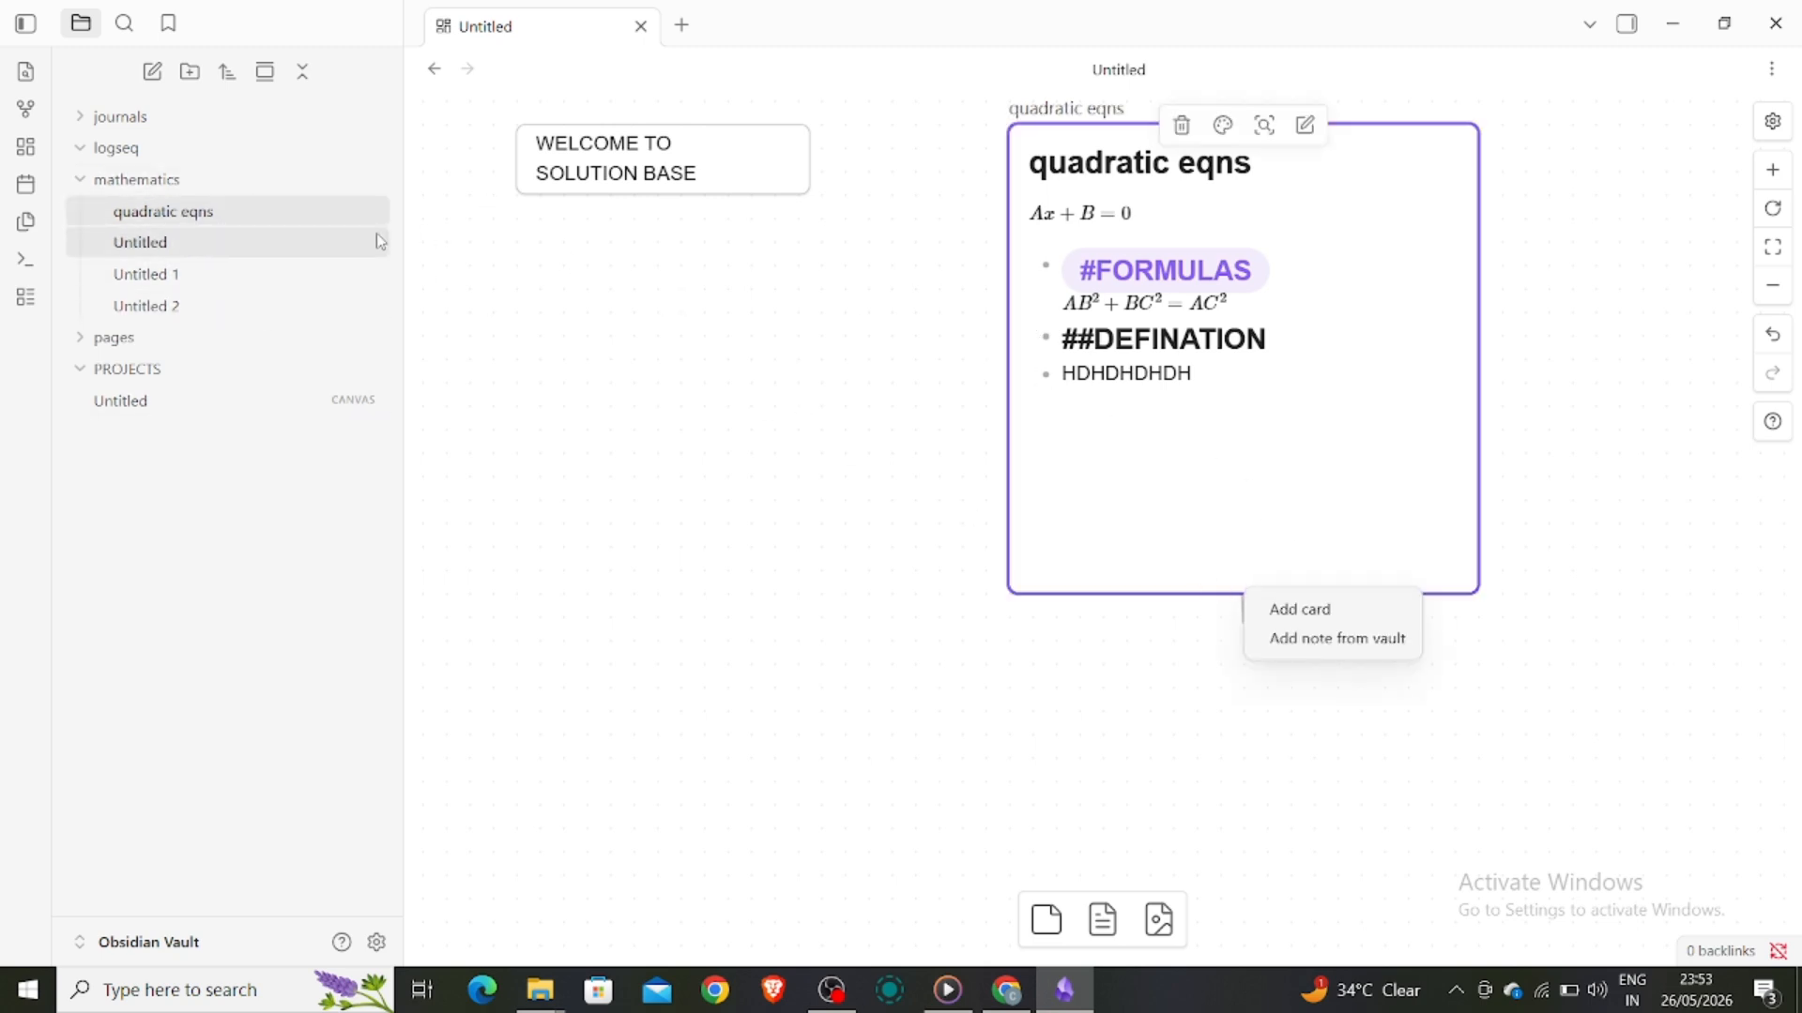
click(547, 370)
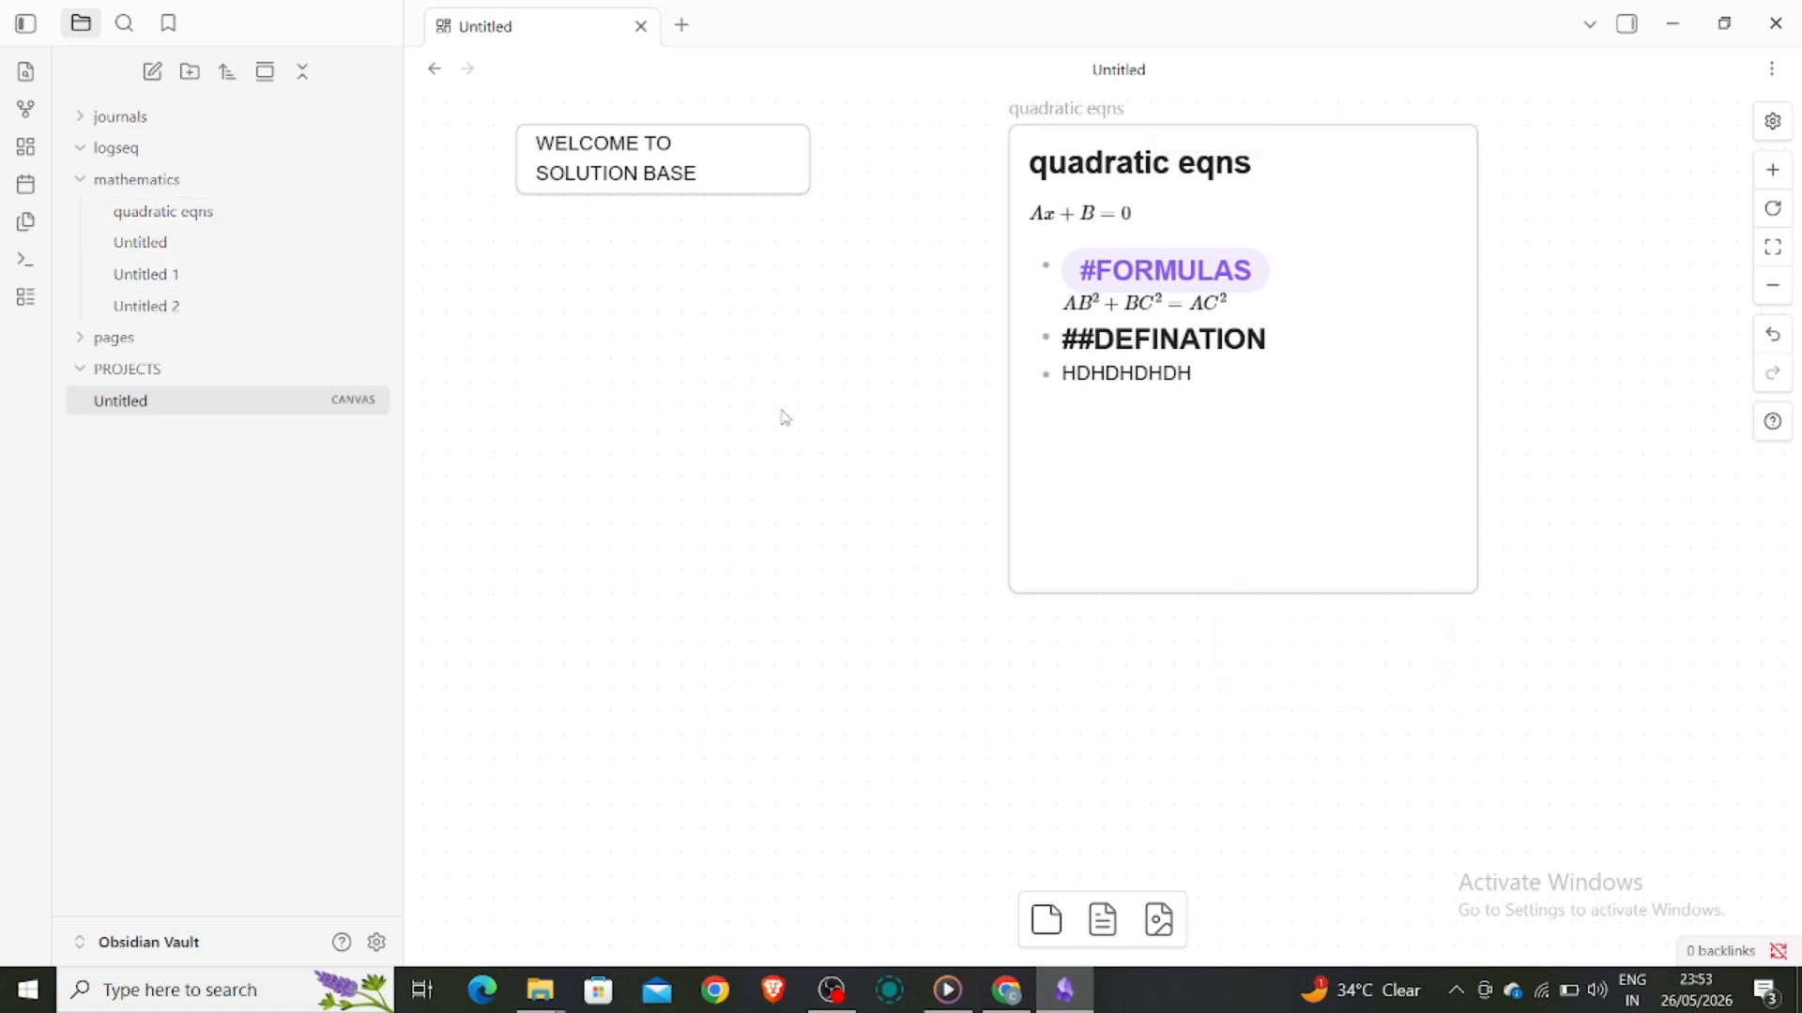
Switch to File Explorer, add the channels4_profile image from the jjjjj folder to the canvas, and place it below the welcome card
key(alt+Tab)
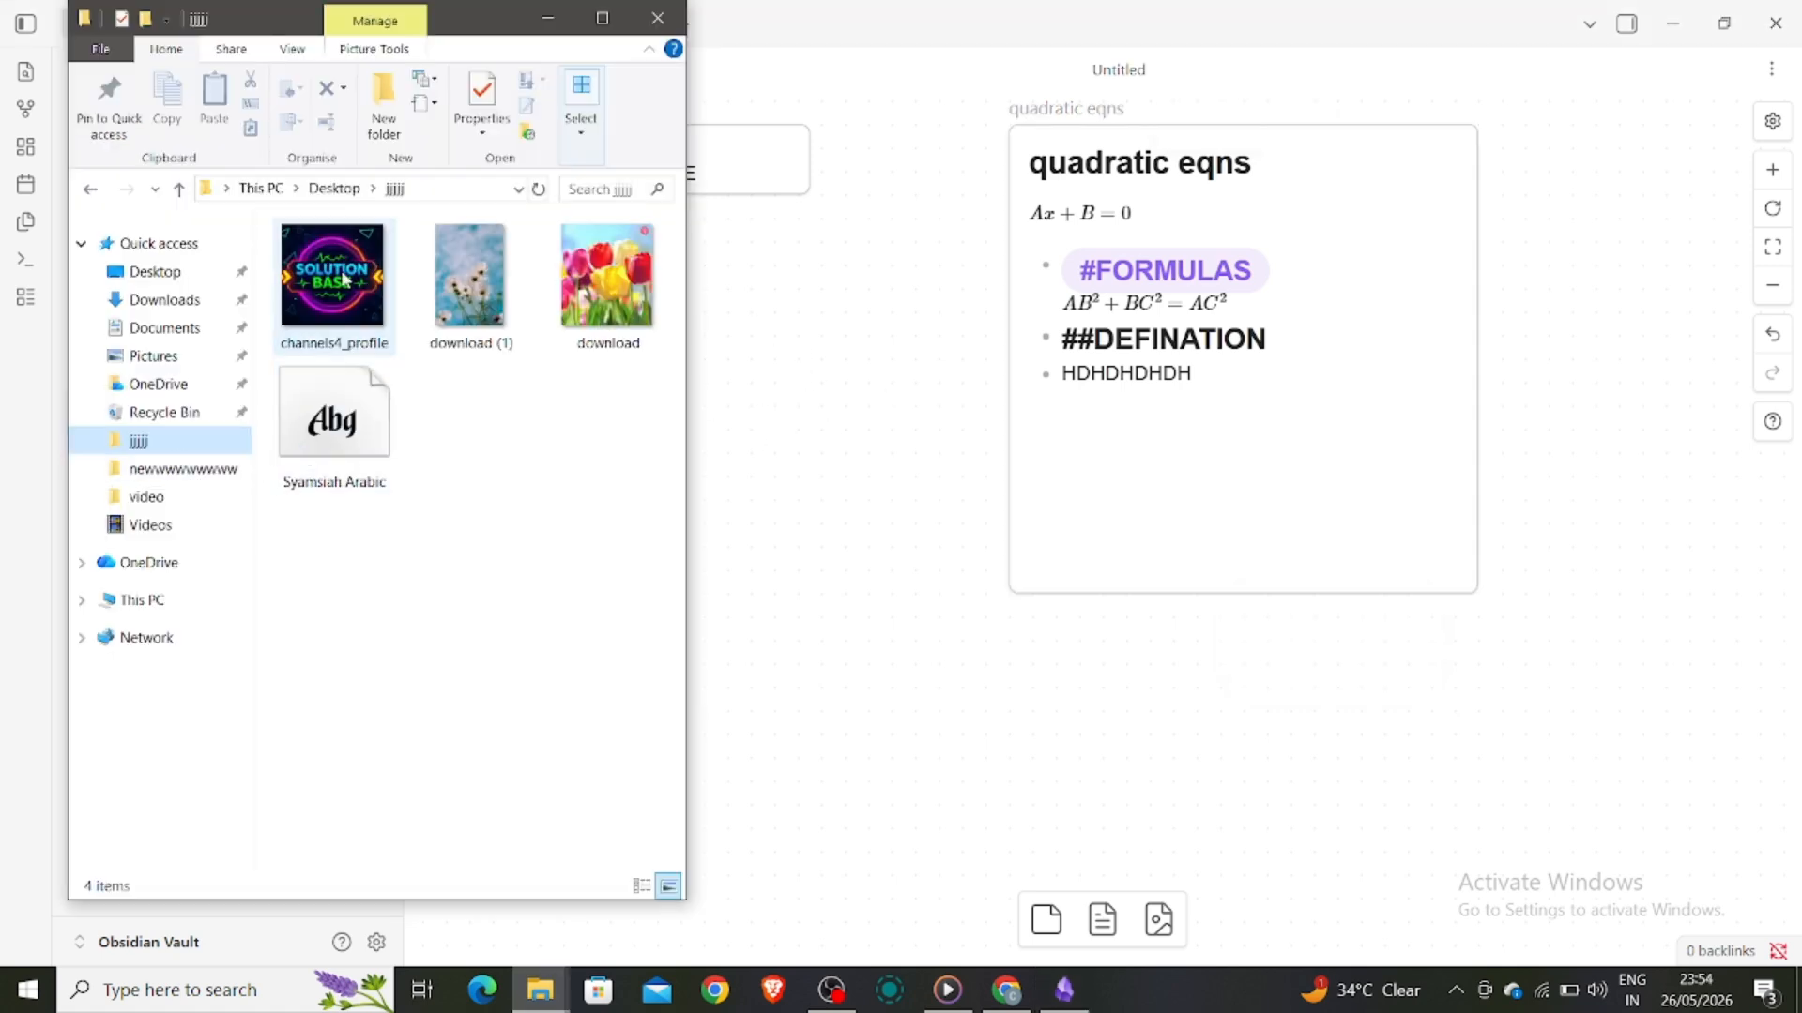
drag(344, 279, 755, 422)
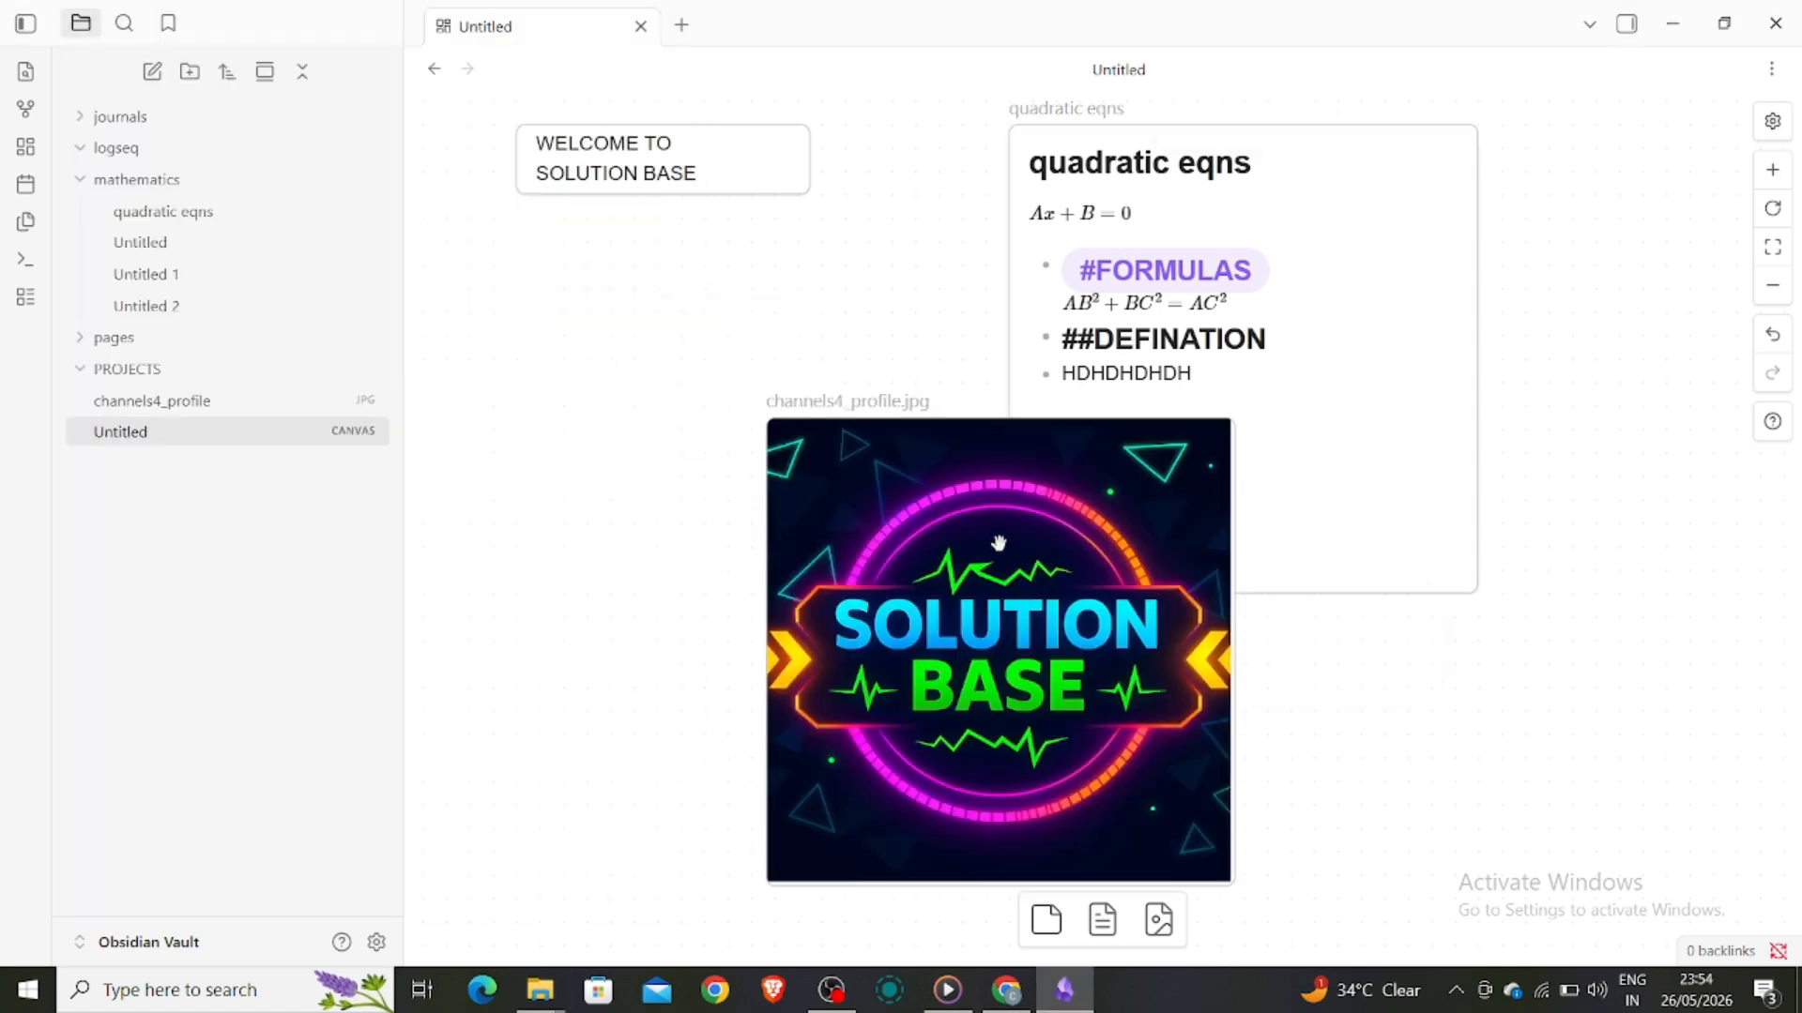
drag(999, 542, 713, 367)
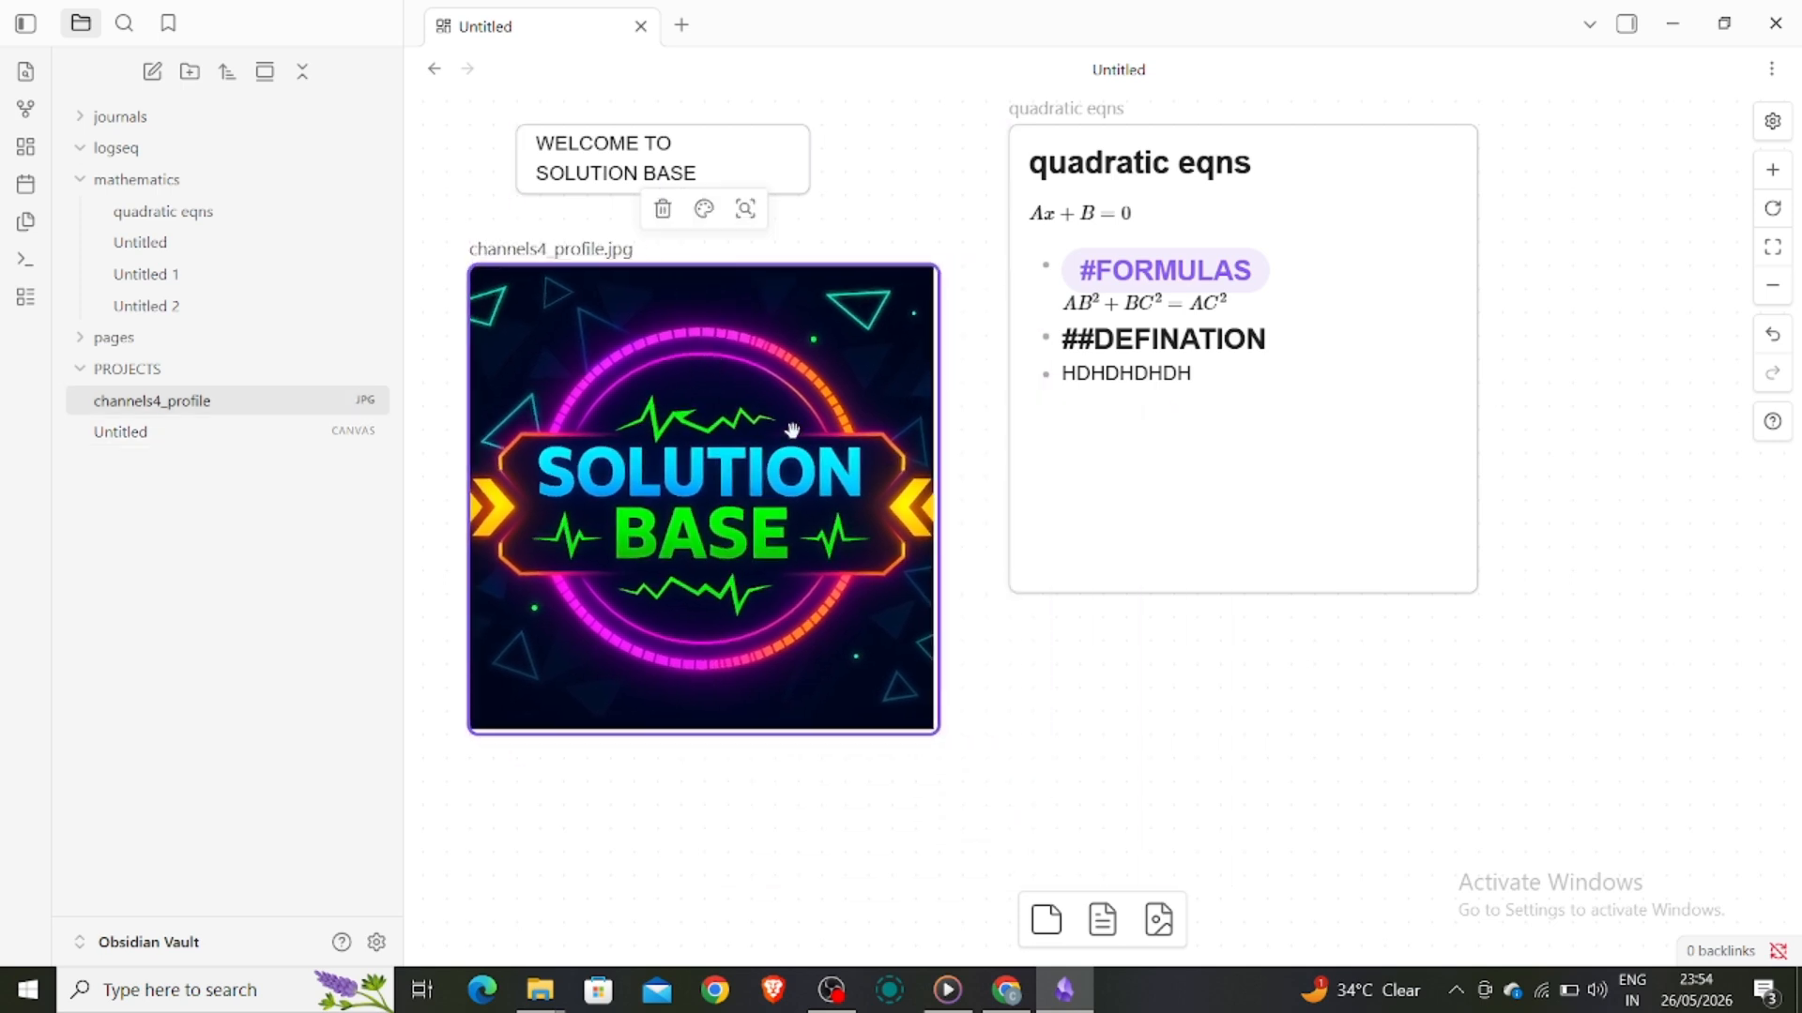
click(1117, 764)
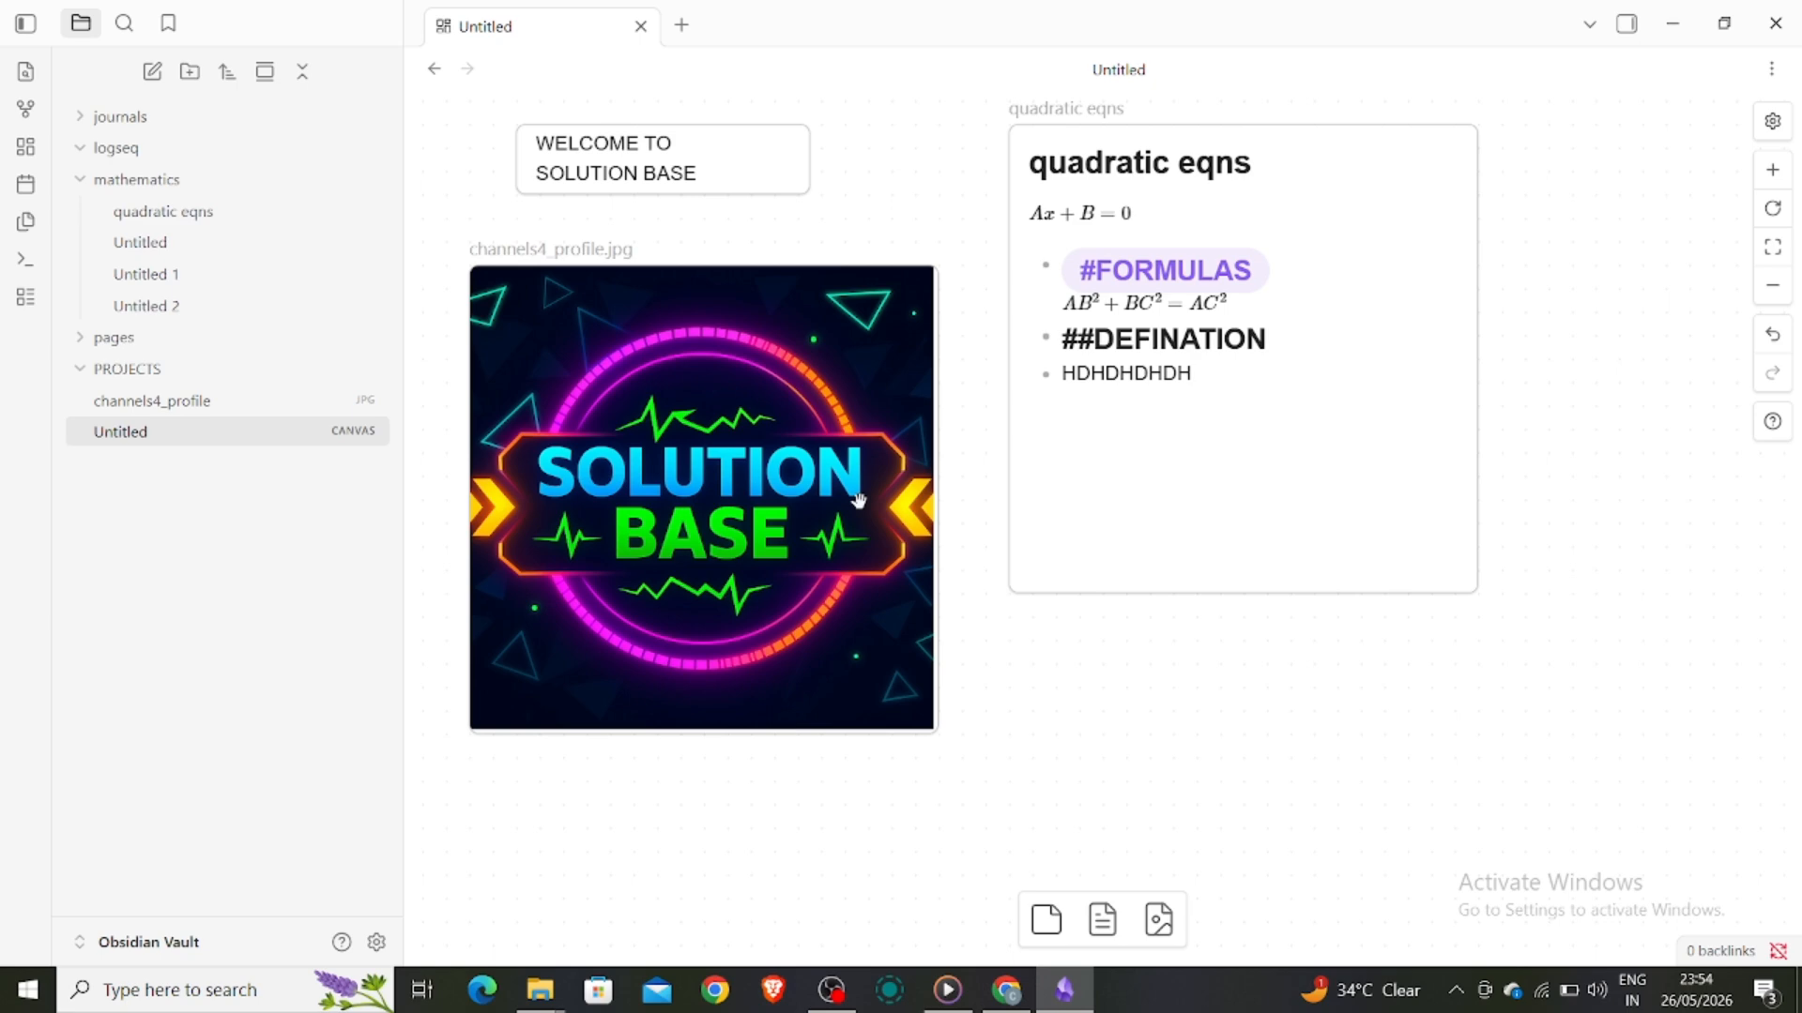
scroll(1141, 515, down, 2)
scroll(1141, 514, up, 5)
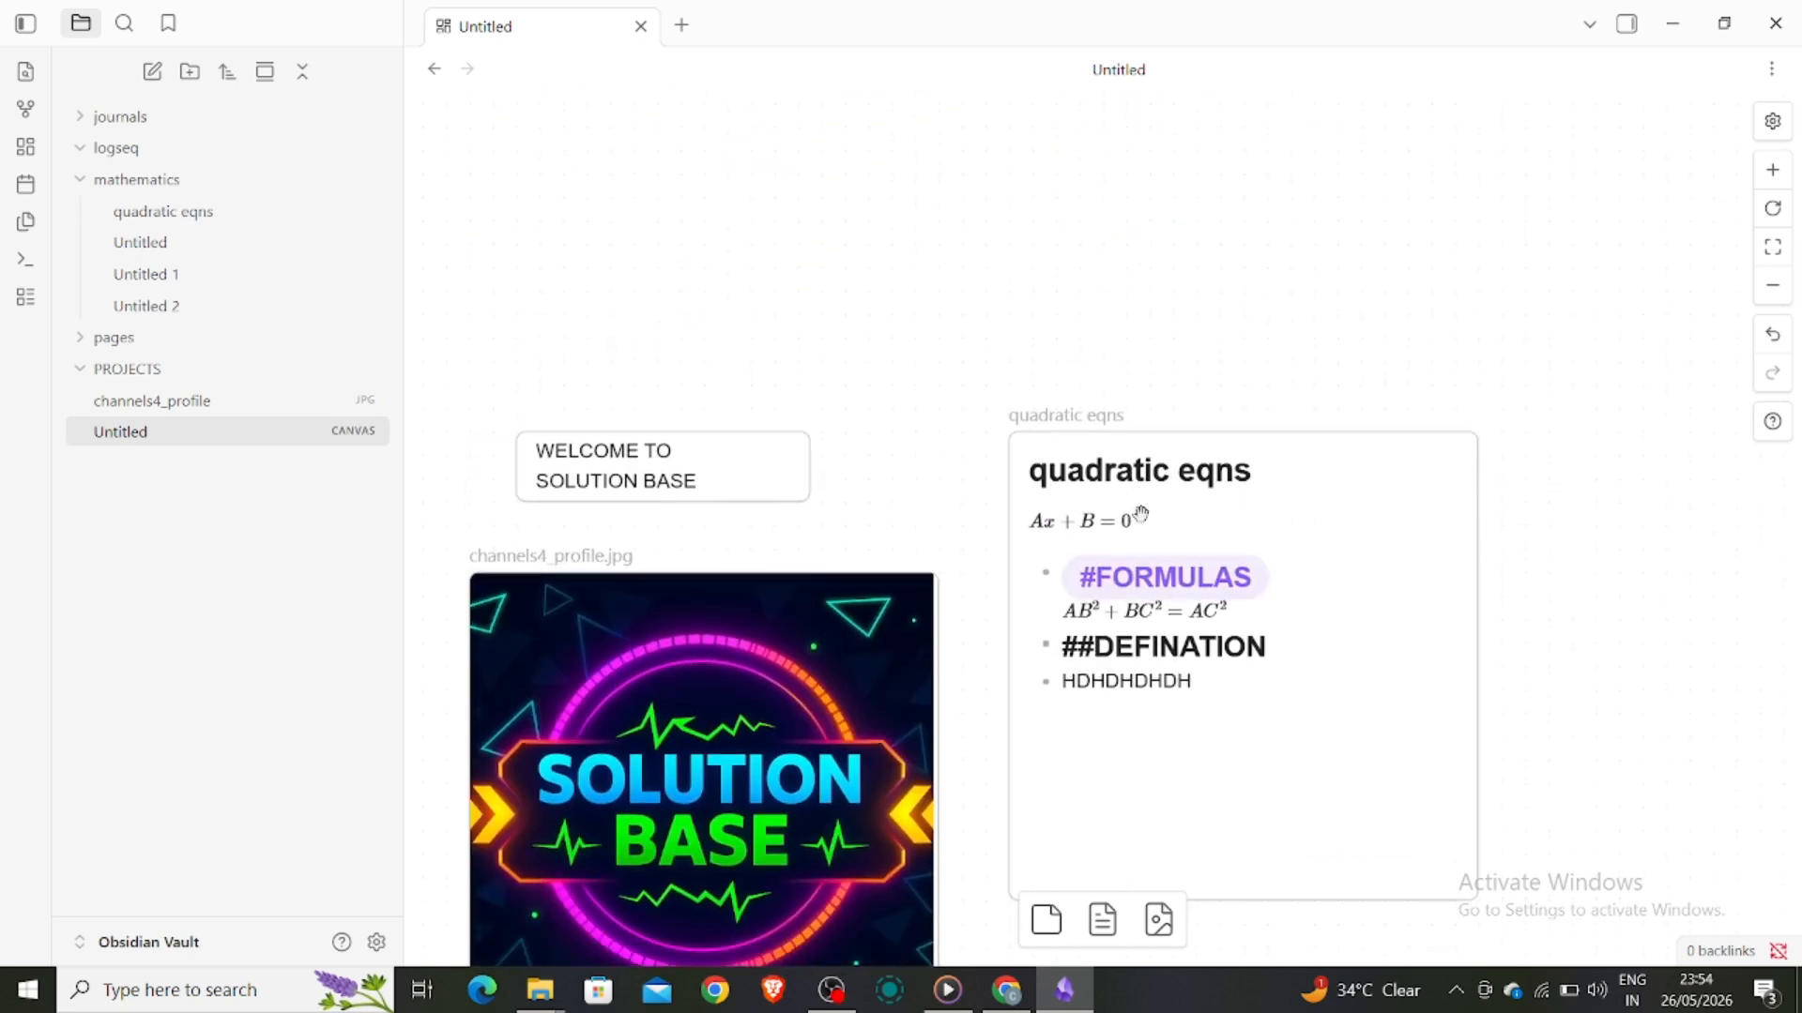
scroll(1141, 515, down, 2)
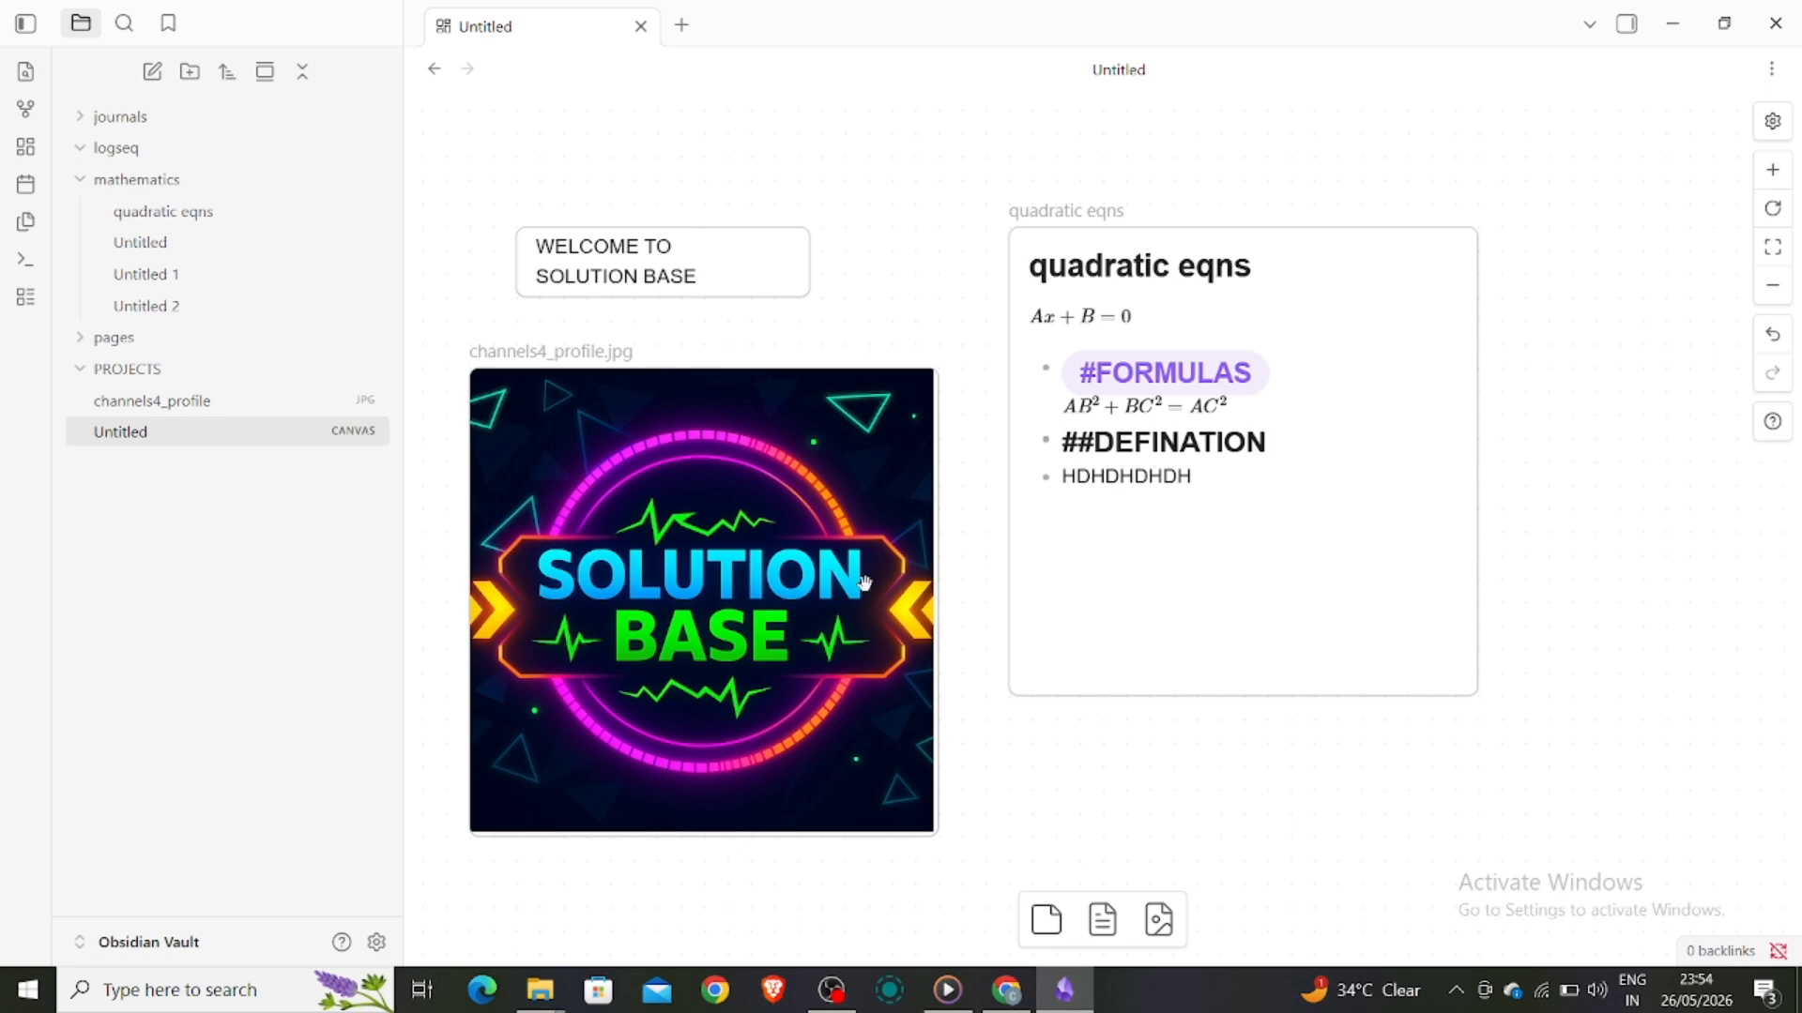
scroll(859, 580, down, 2)
scroll(861, 582, up, 1)
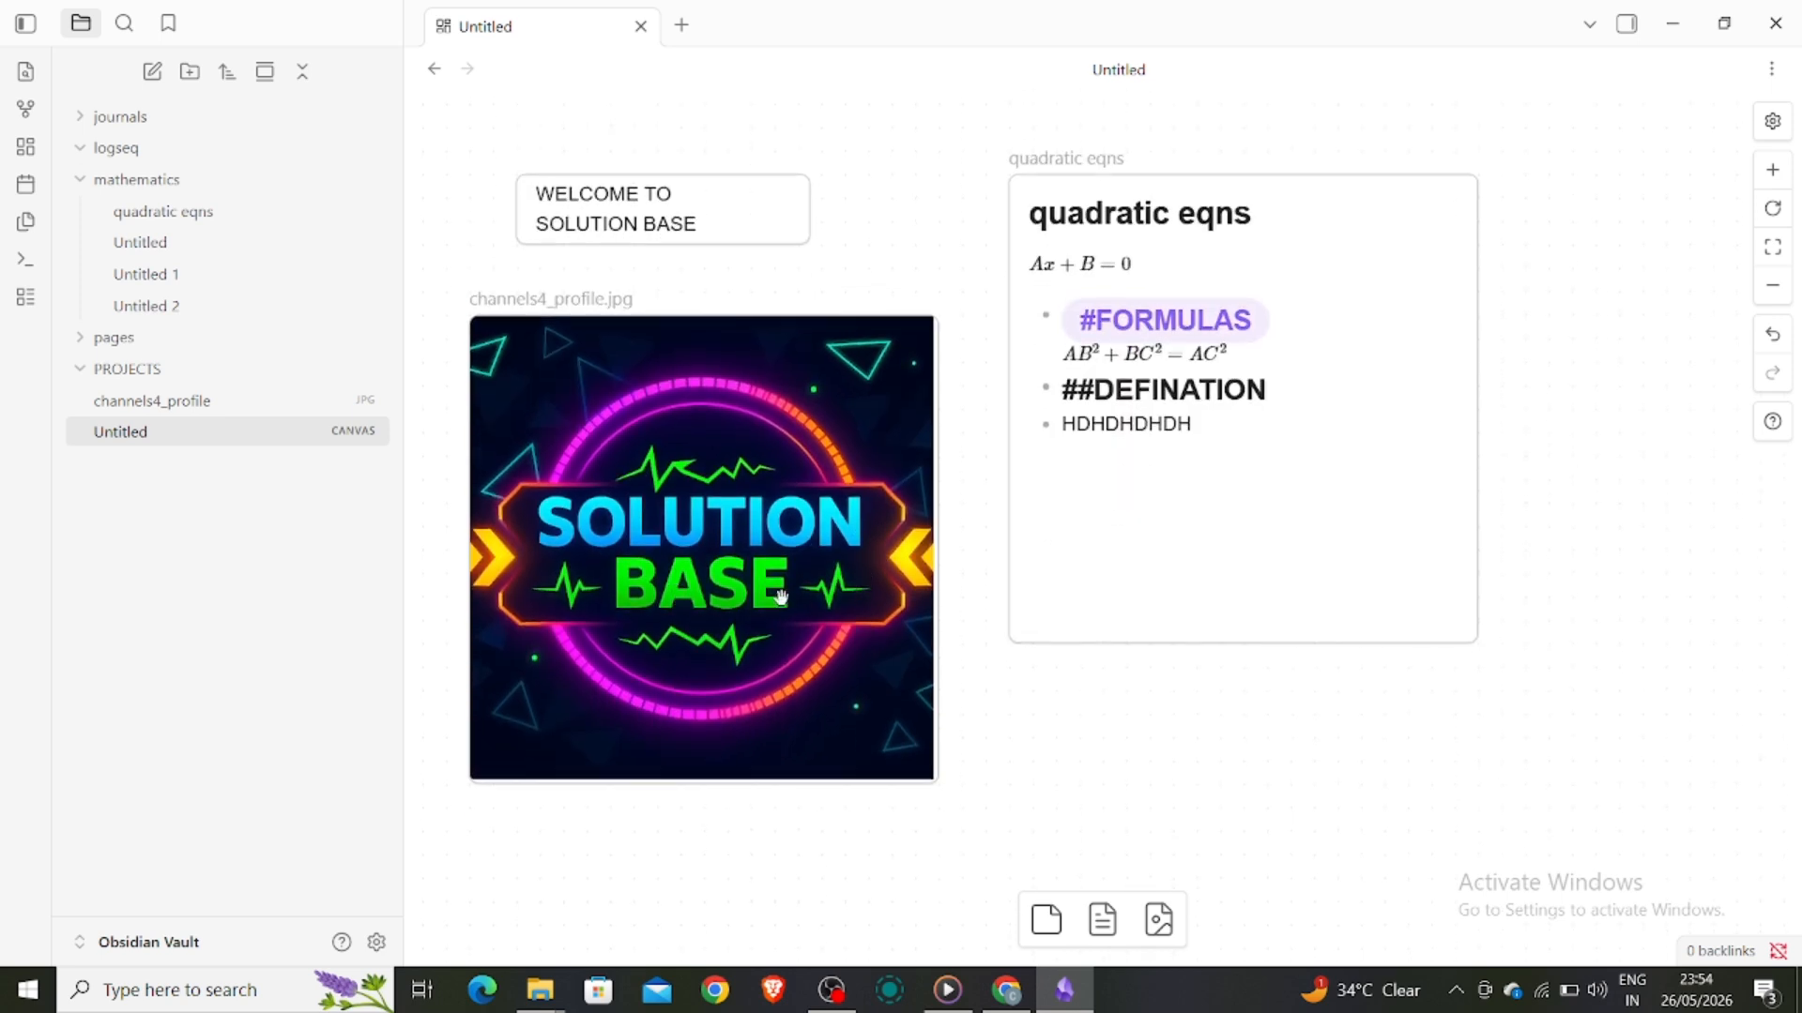
scroll(781, 597, down, 1)
scroll(781, 597, up, 1)
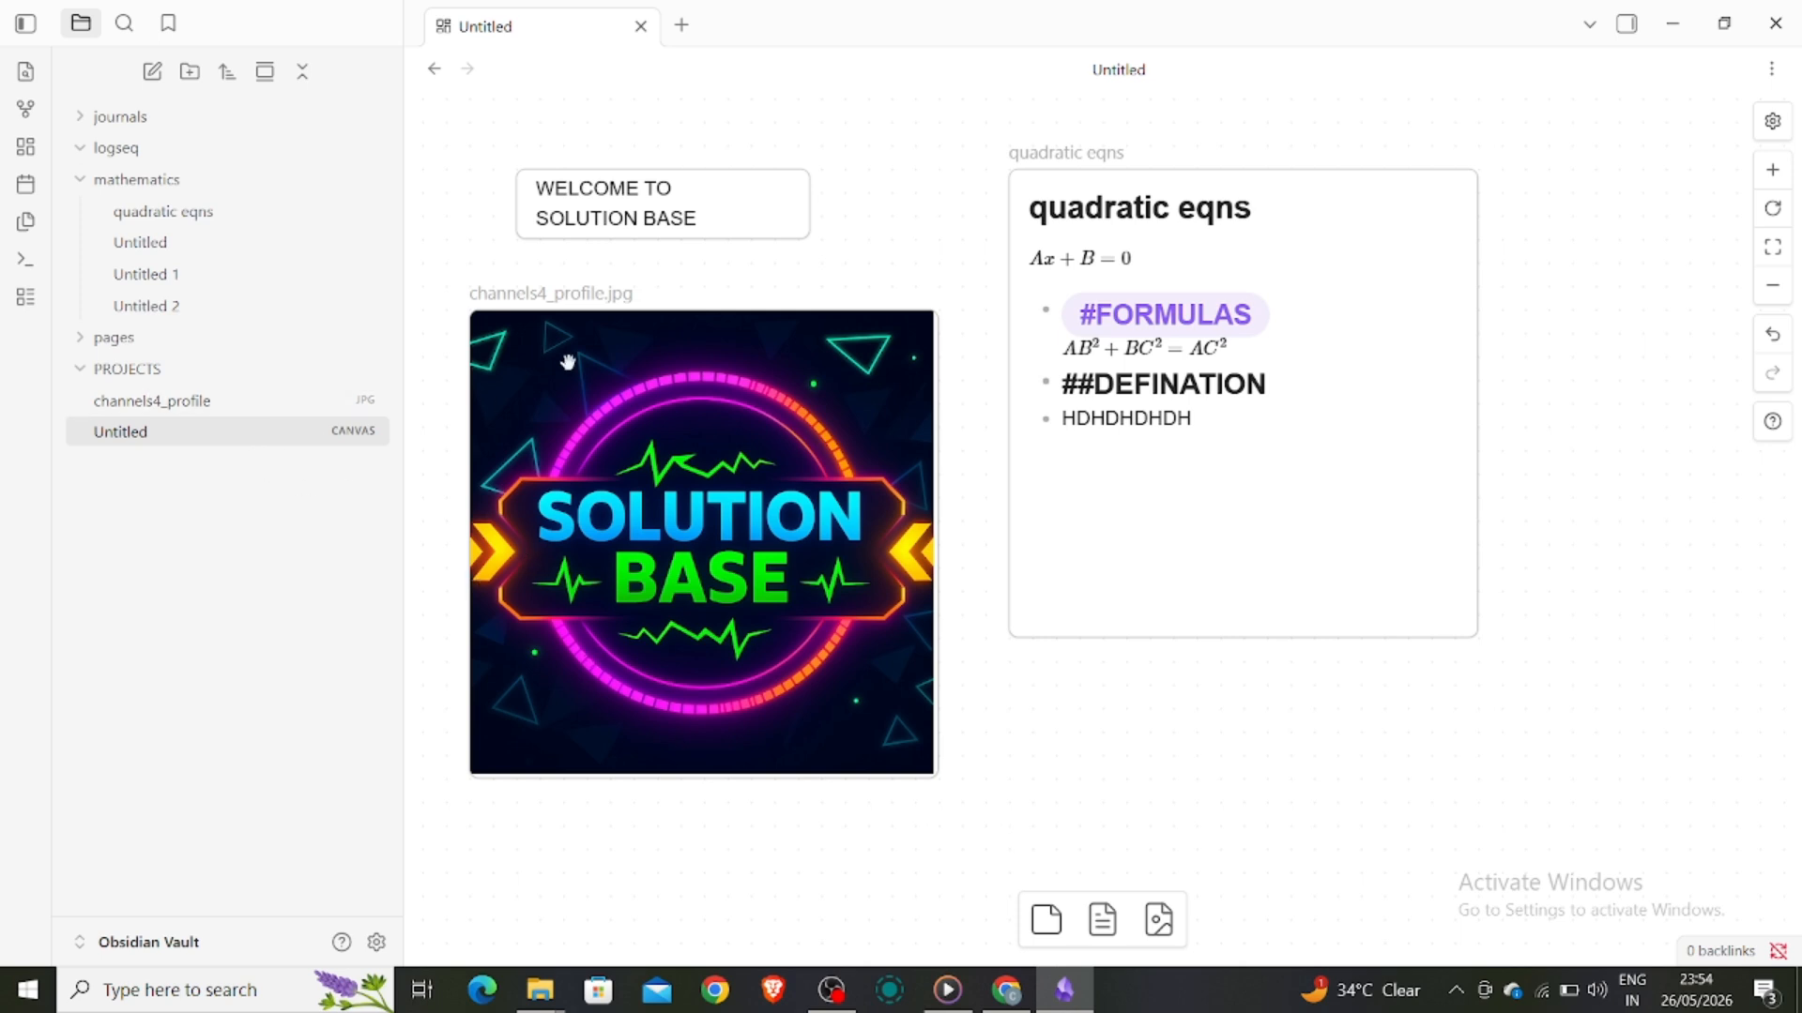
Move the welcome card and the Solution Base image to the right, closer to the "quadratic eqns" note
drag(706, 201, 920, 214)
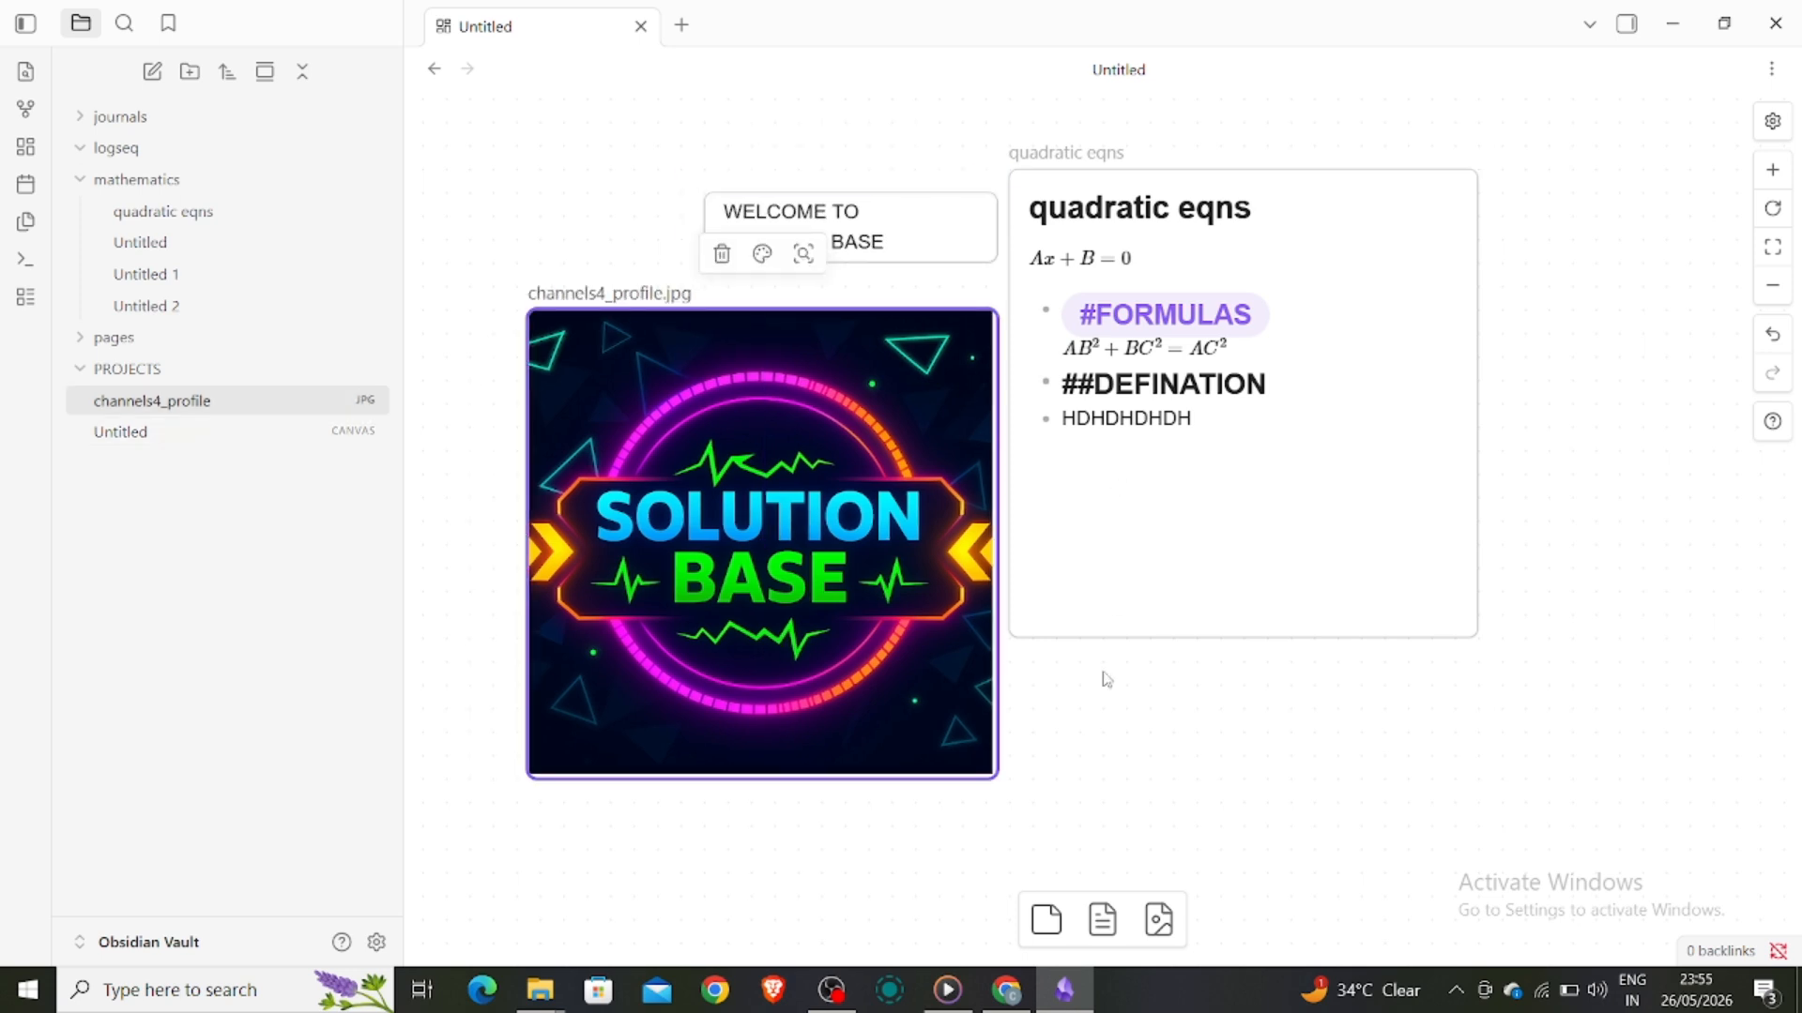
Group the welcome card, the channels4_profile image and the "quadratic eqns" note, and name the group "NEWWWWWWW"
click(1106, 677)
drag(628, 170, 1323, 430)
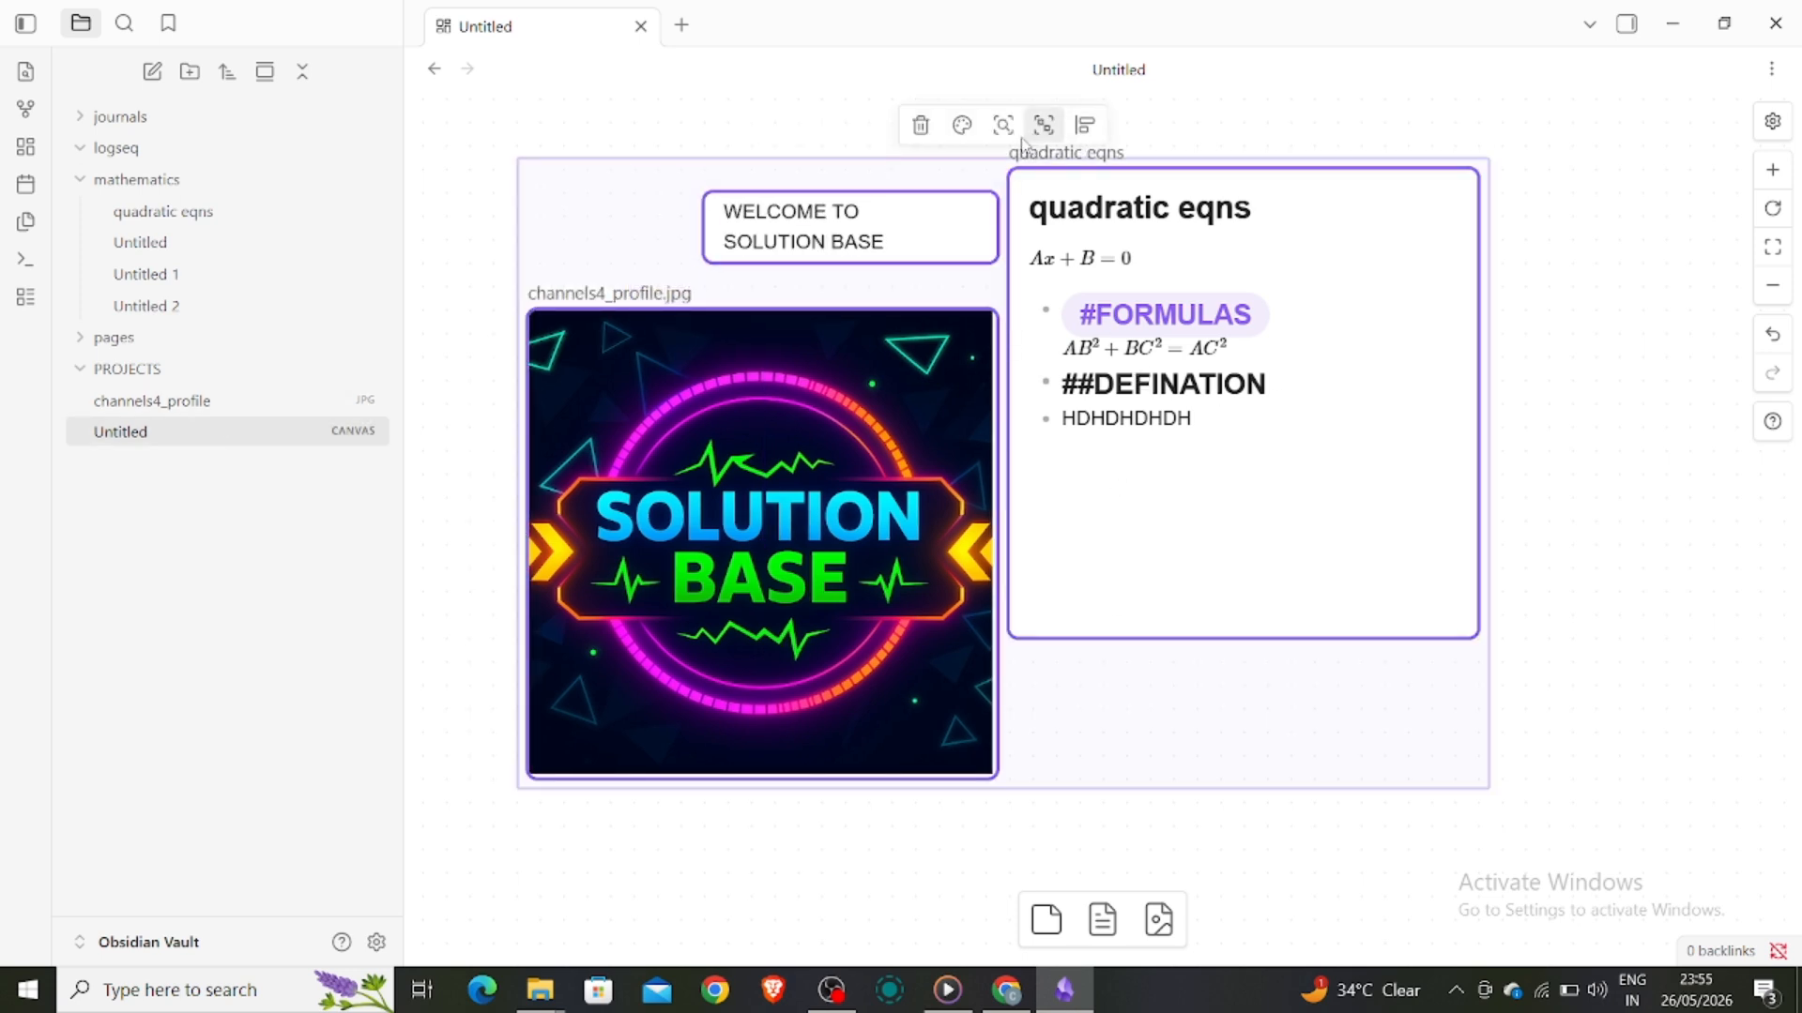
right_click(1055, 219)
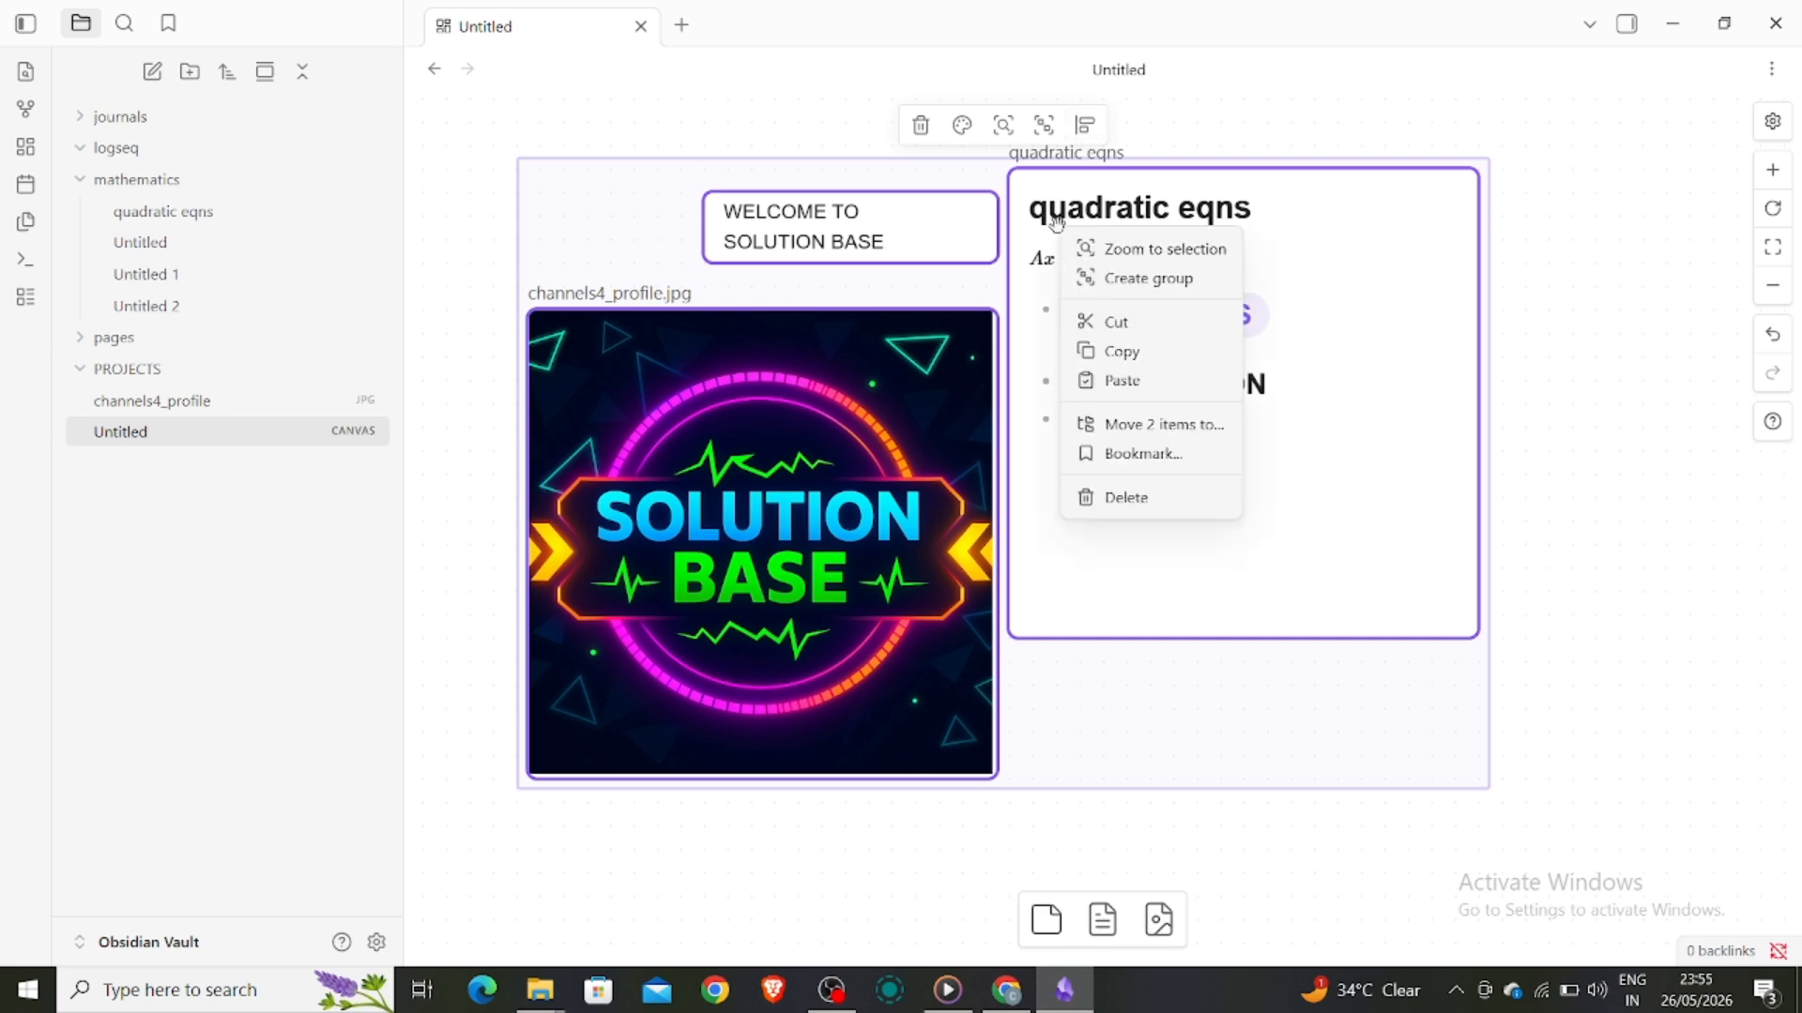
click(1131, 279)
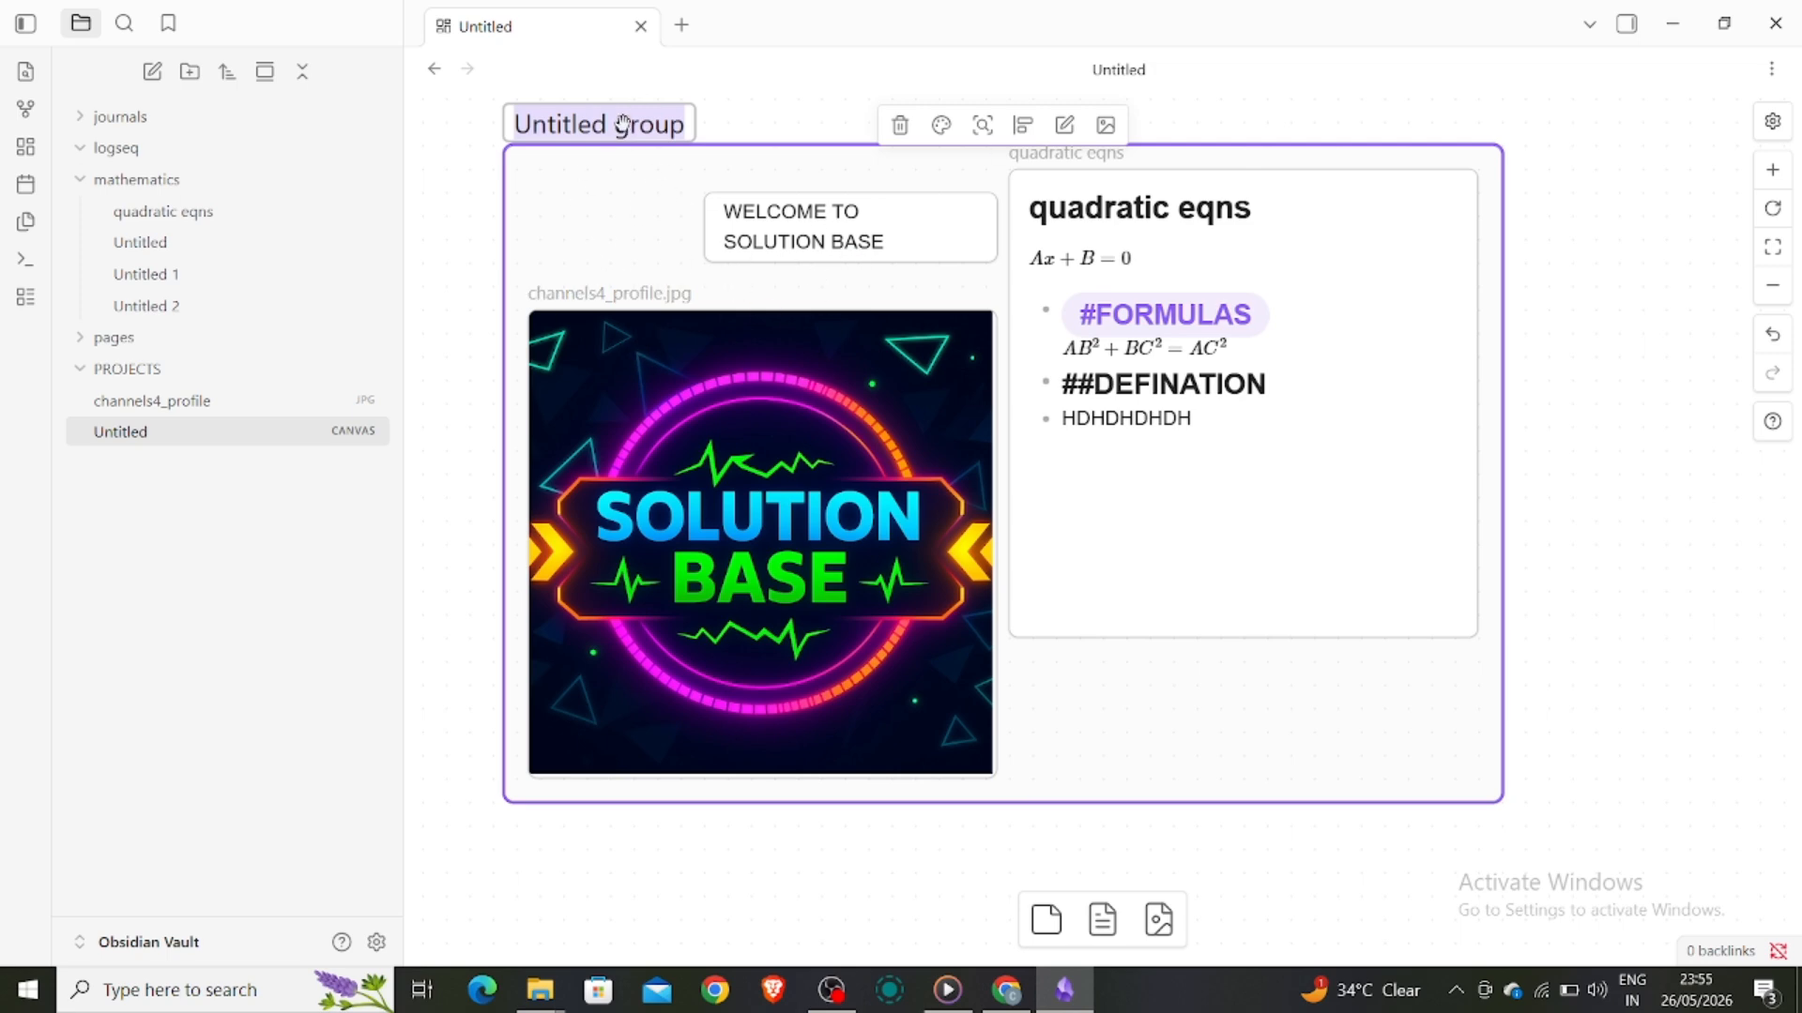
text(NEWWWWWWWW)
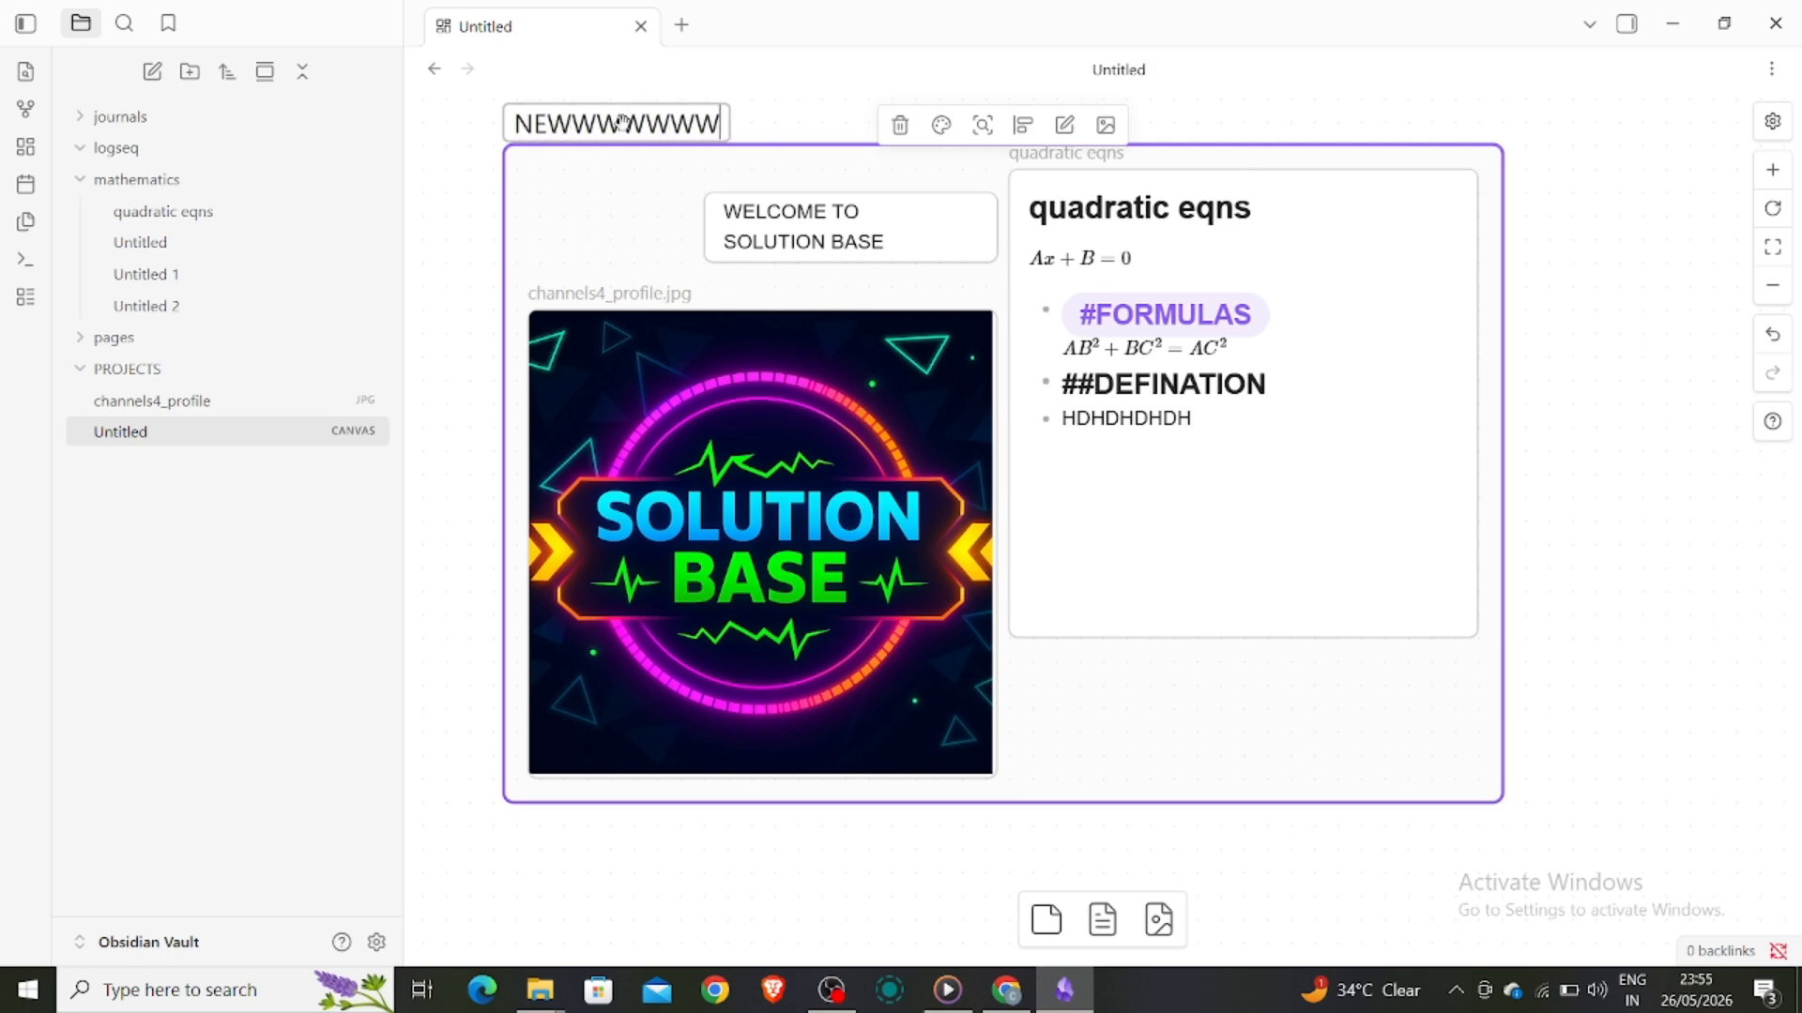
click(475, 227)
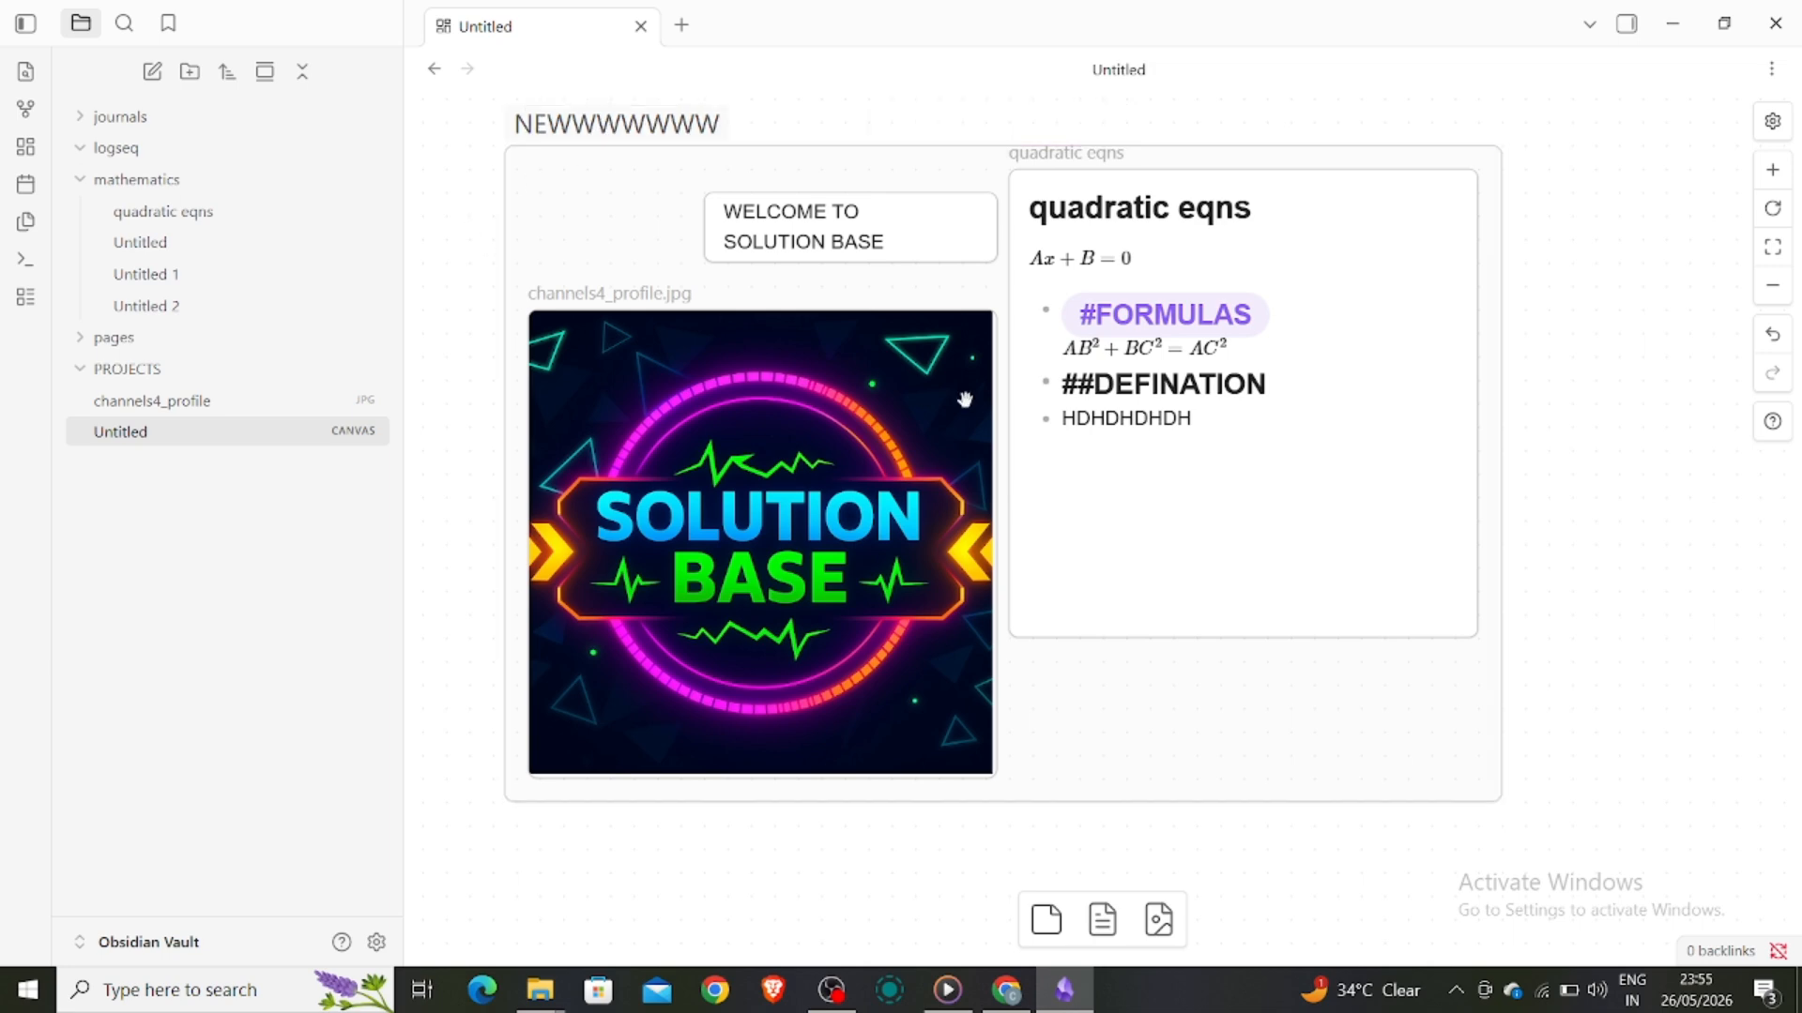
scroll(965, 399, up, 1)
scroll(964, 400, up, 3)
scroll(965, 400, down, 6)
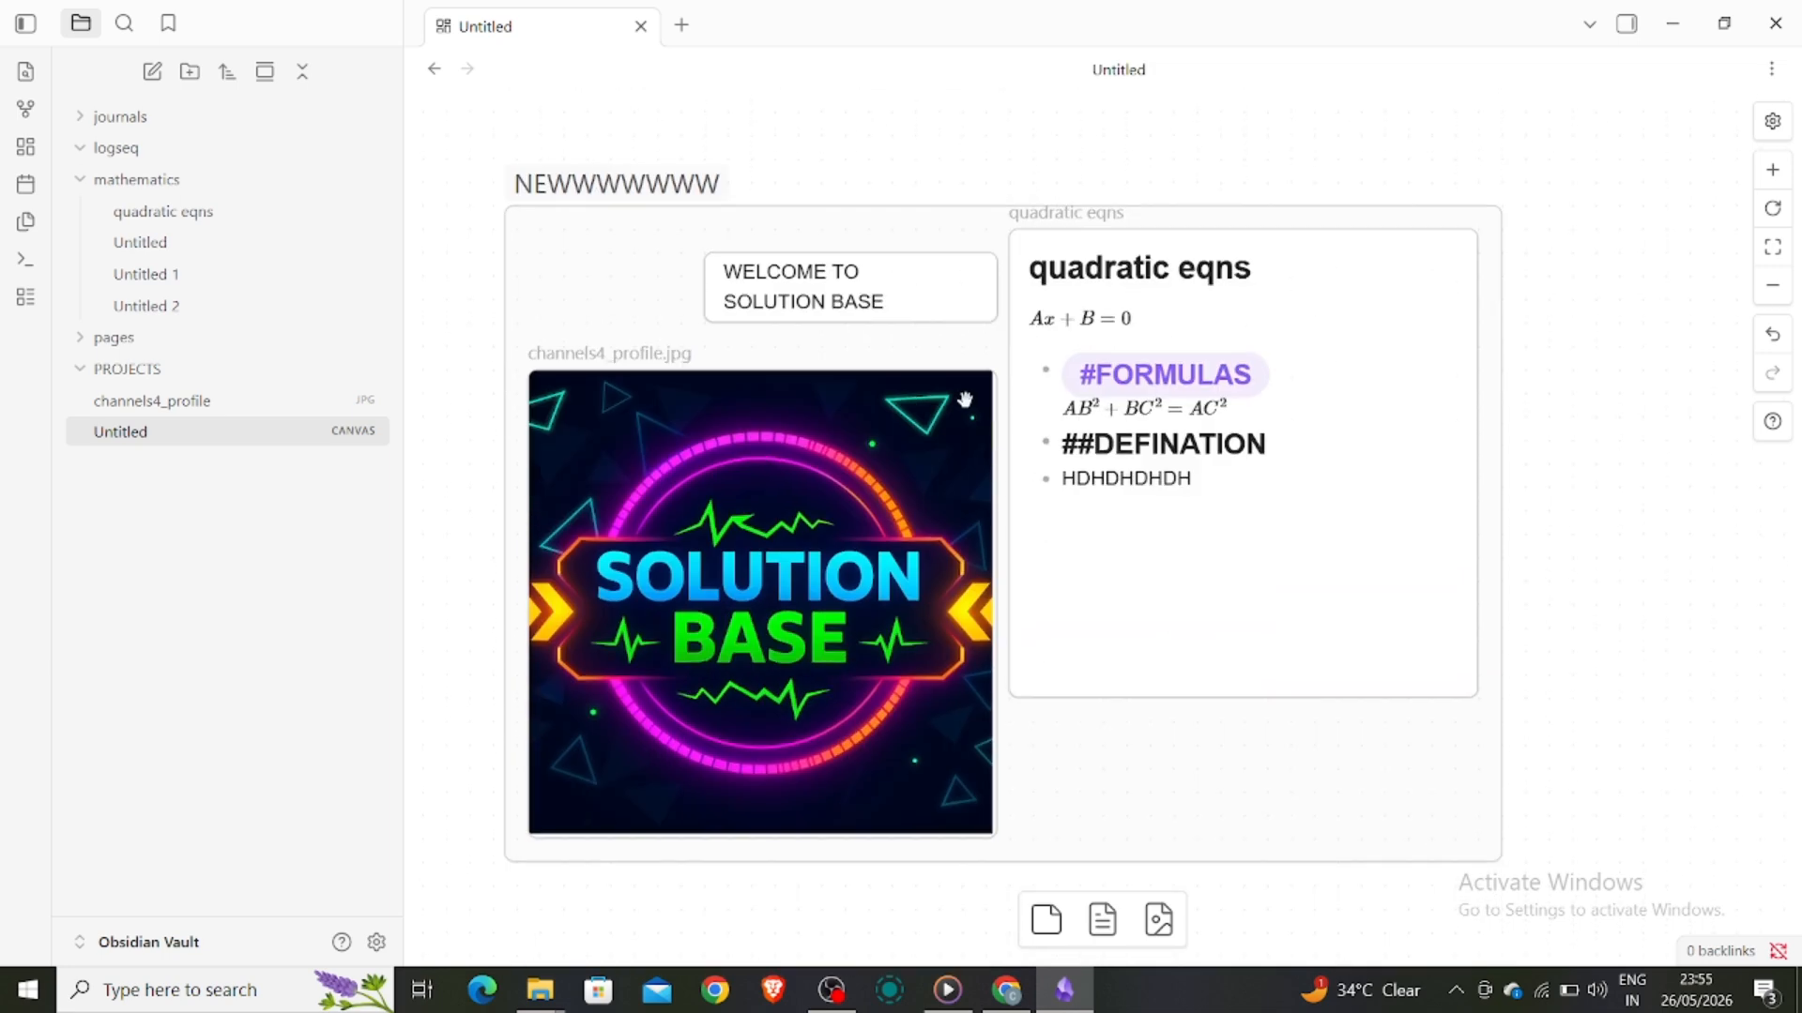
scroll(964, 400, up, 8)
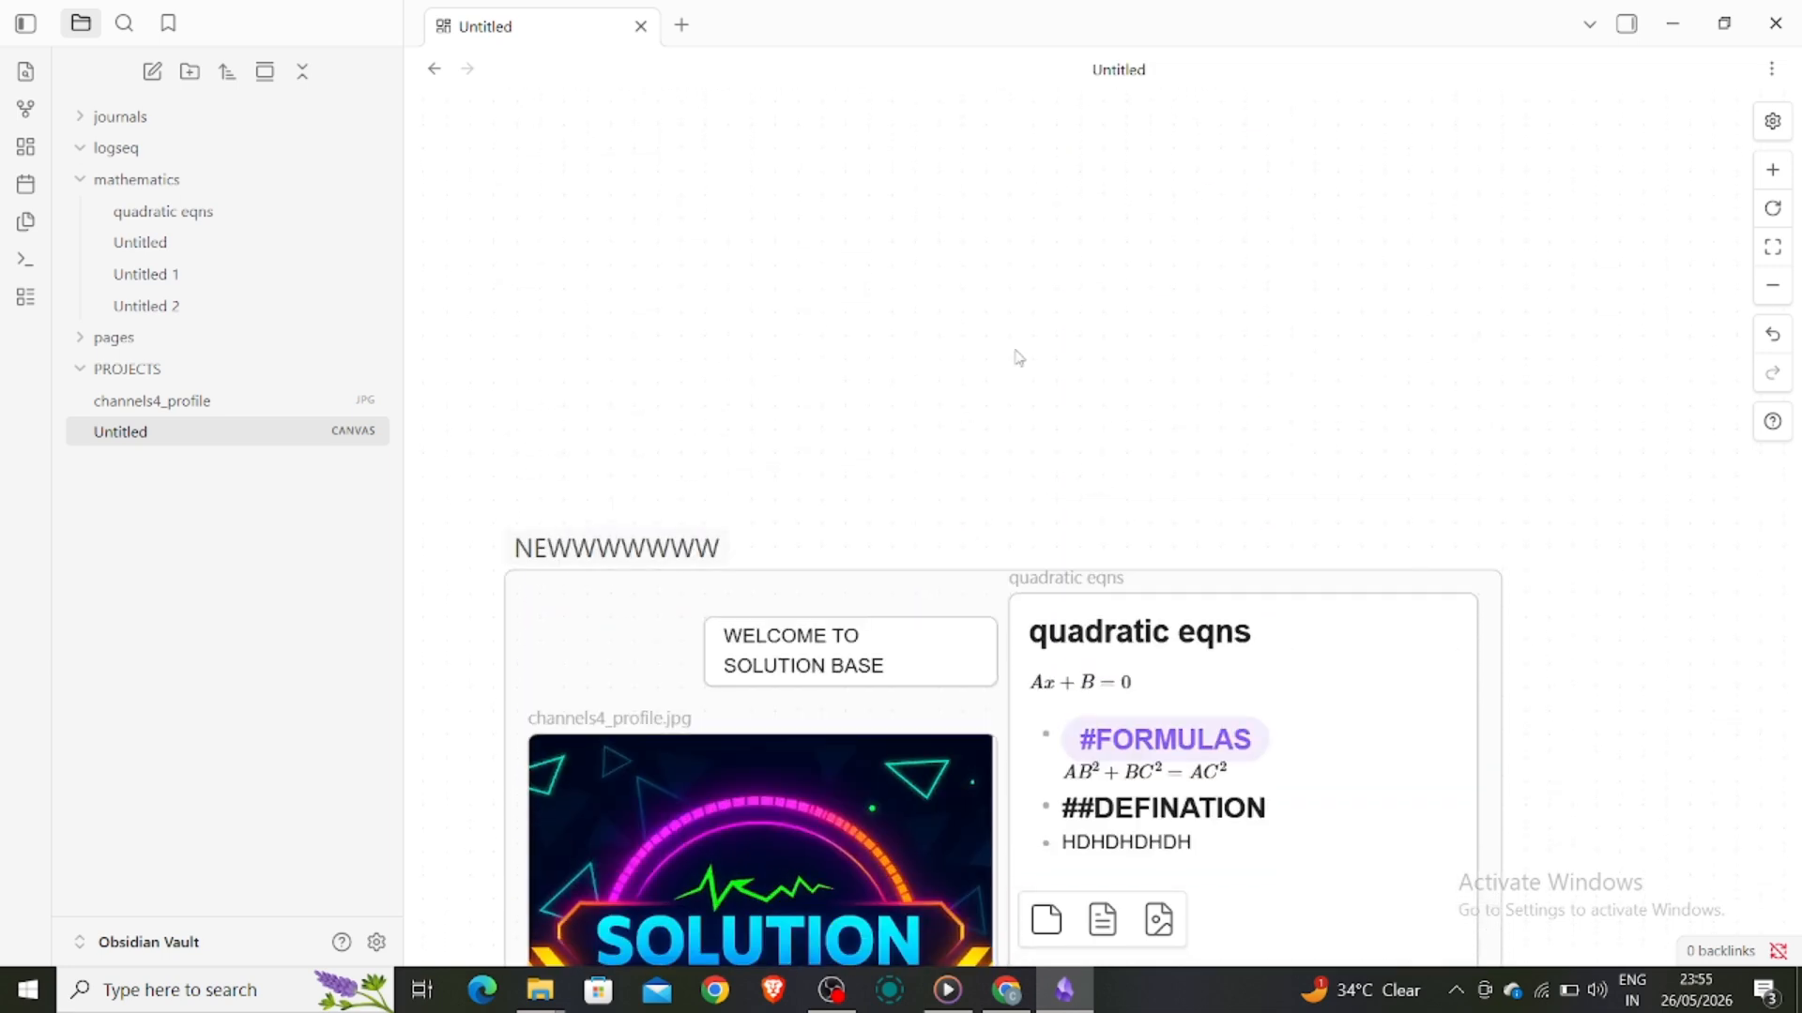
drag(1046, 316, 1085, 600)
click(959, 267)
scroll(966, 257, down, 6)
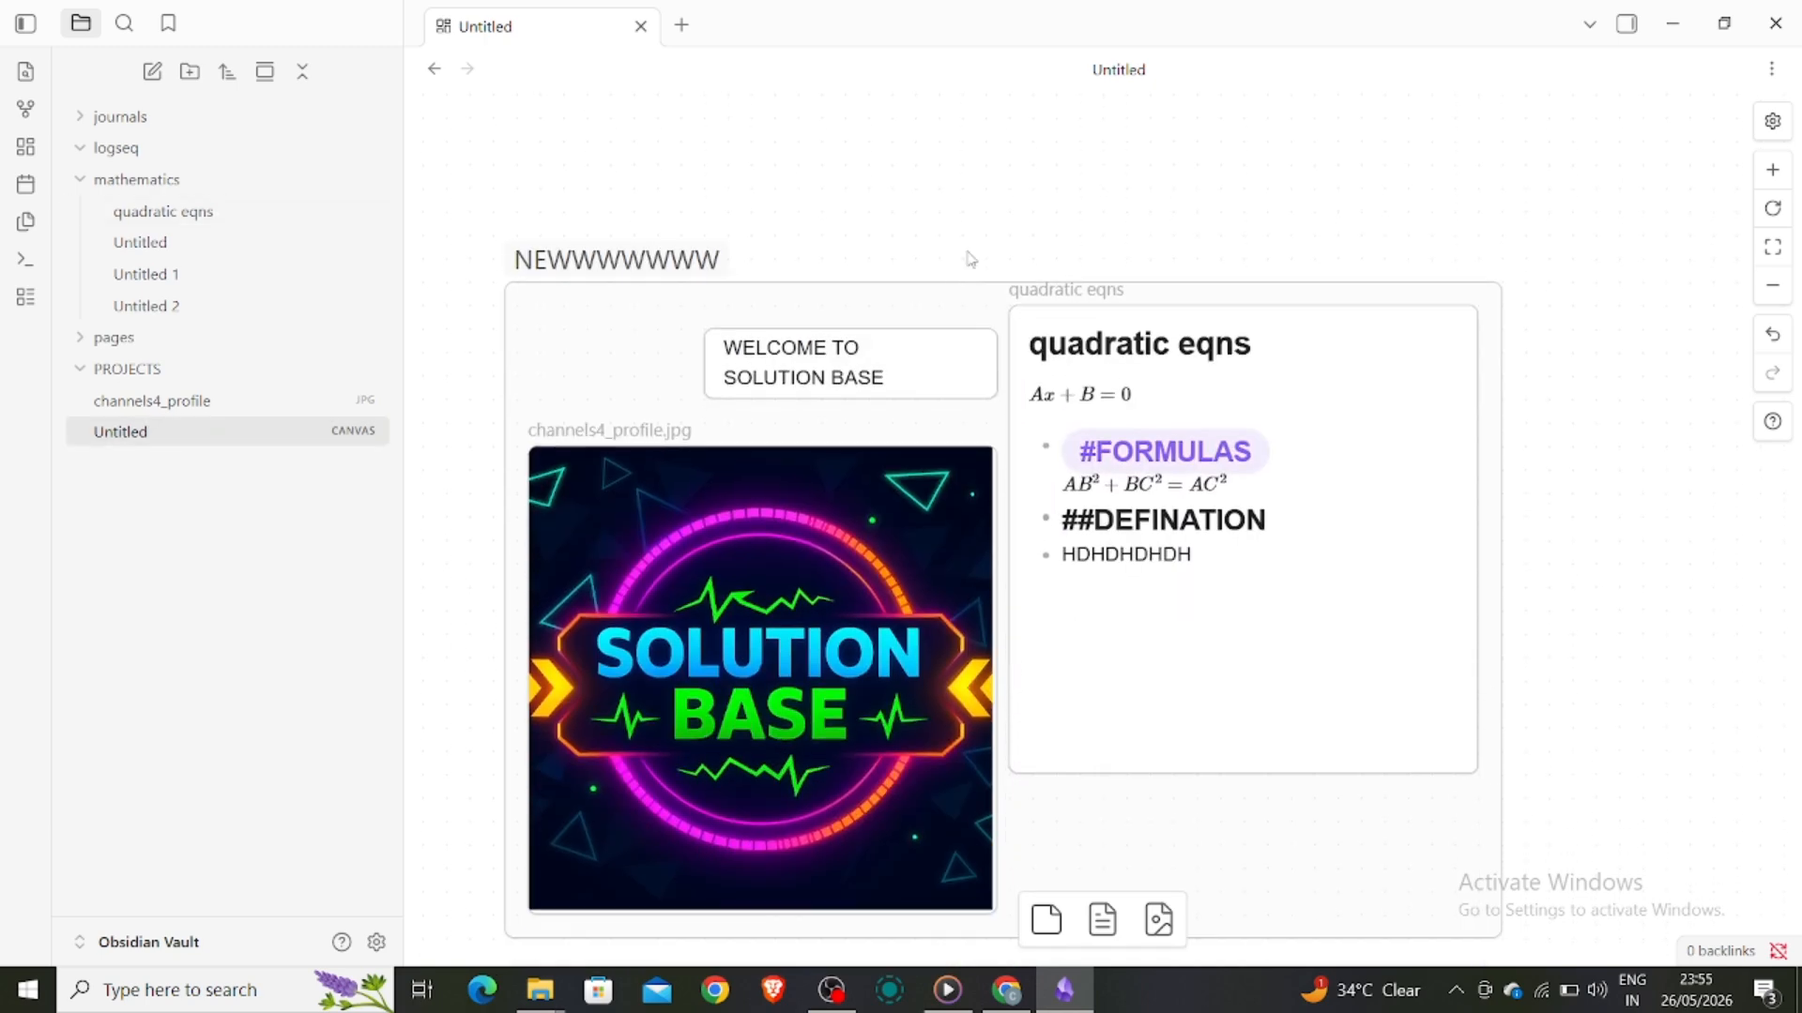
scroll(970, 259, down, 1)
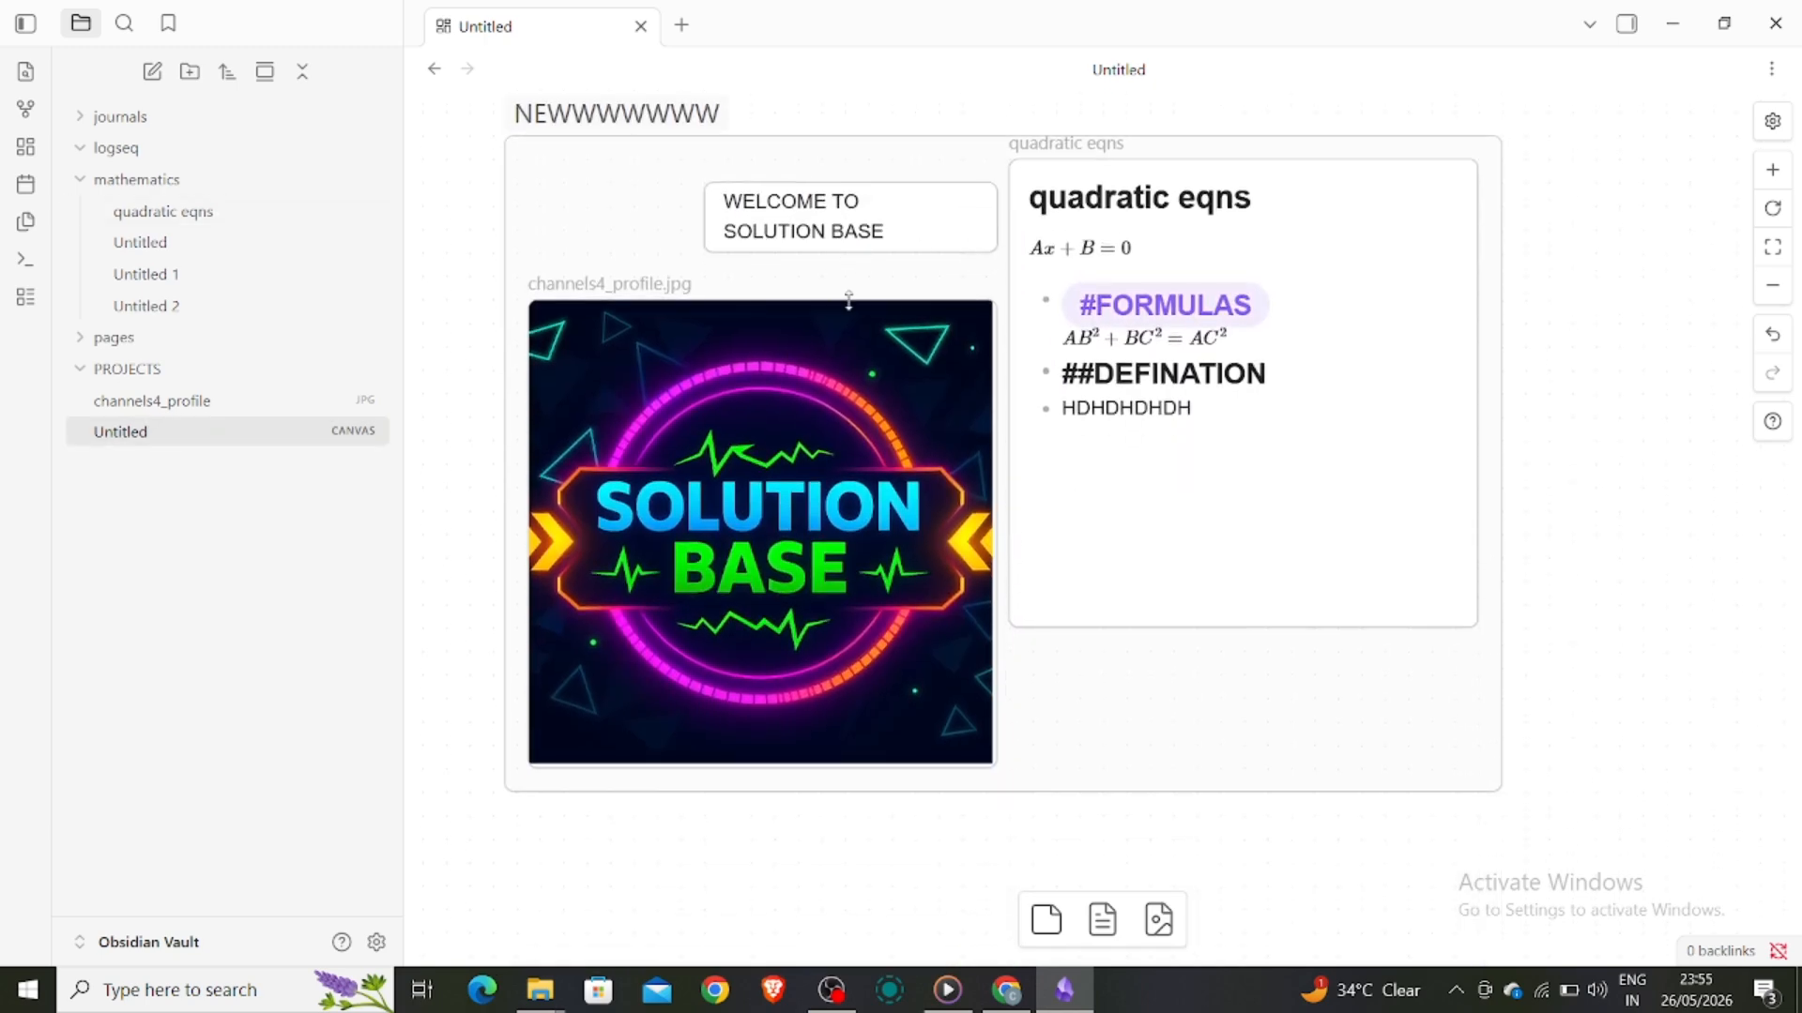
click(890, 316)
key(ctrl+equal)
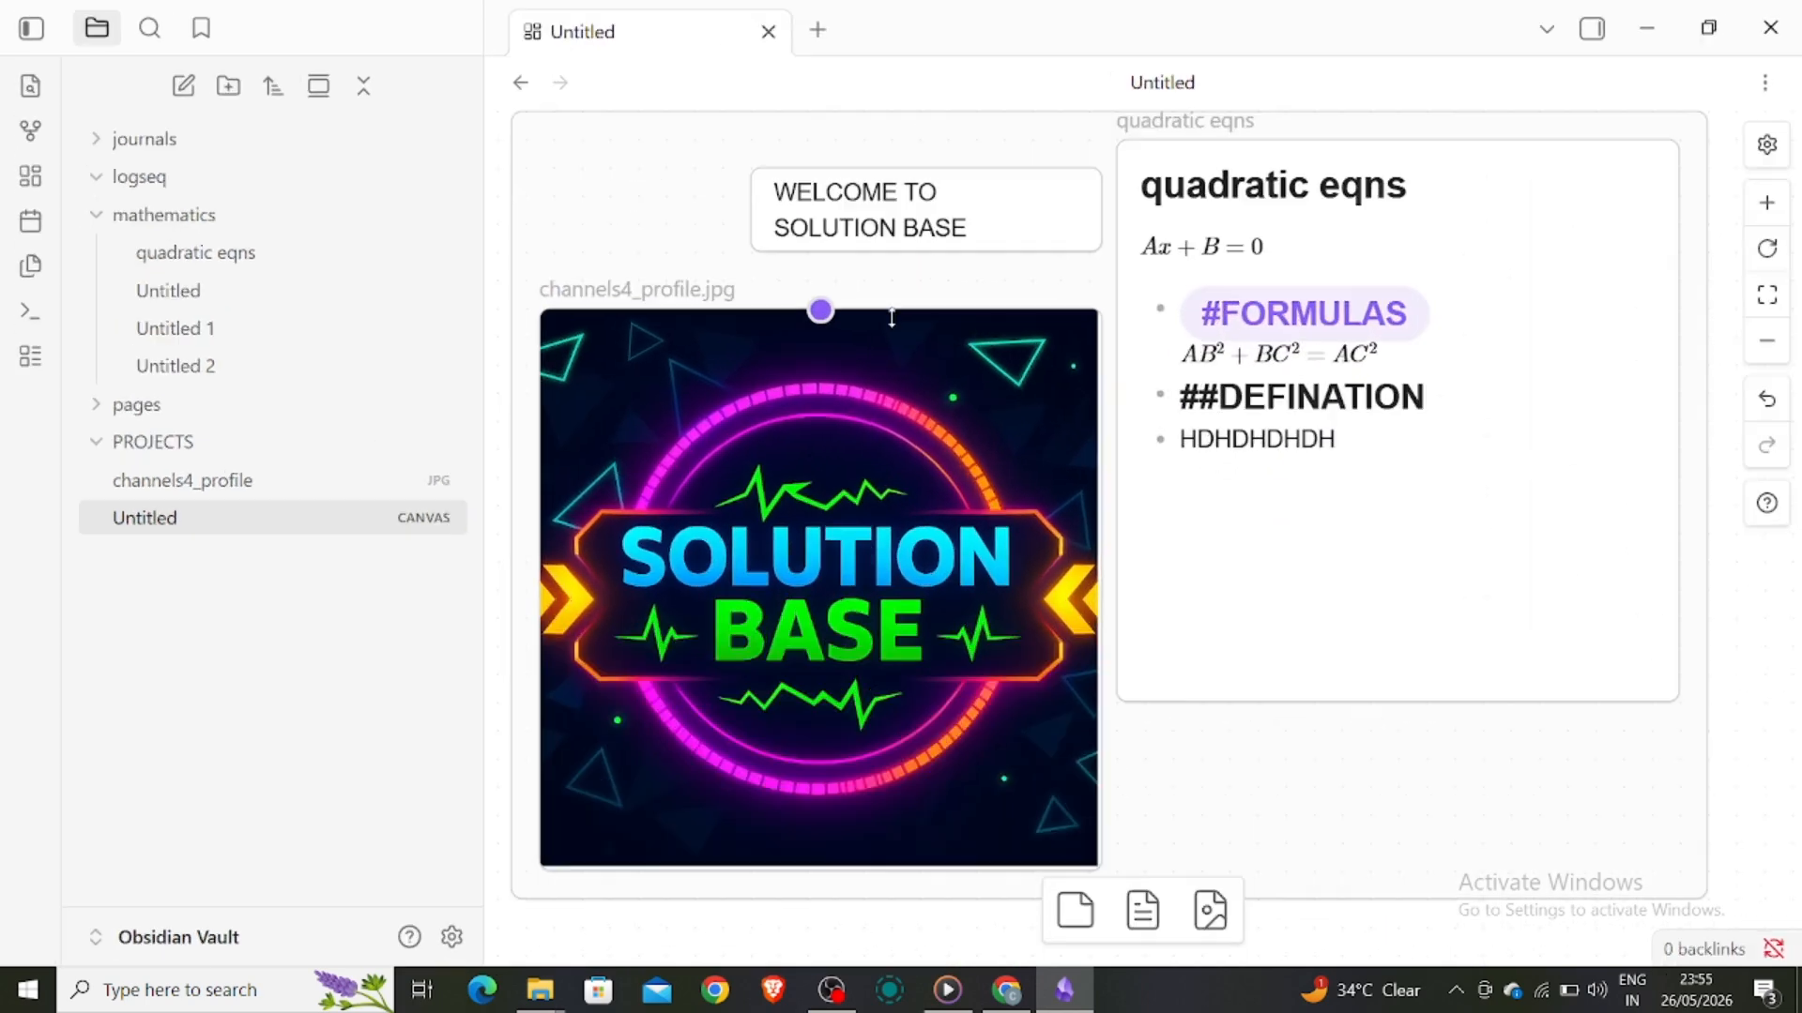
key(ctrl+minus)
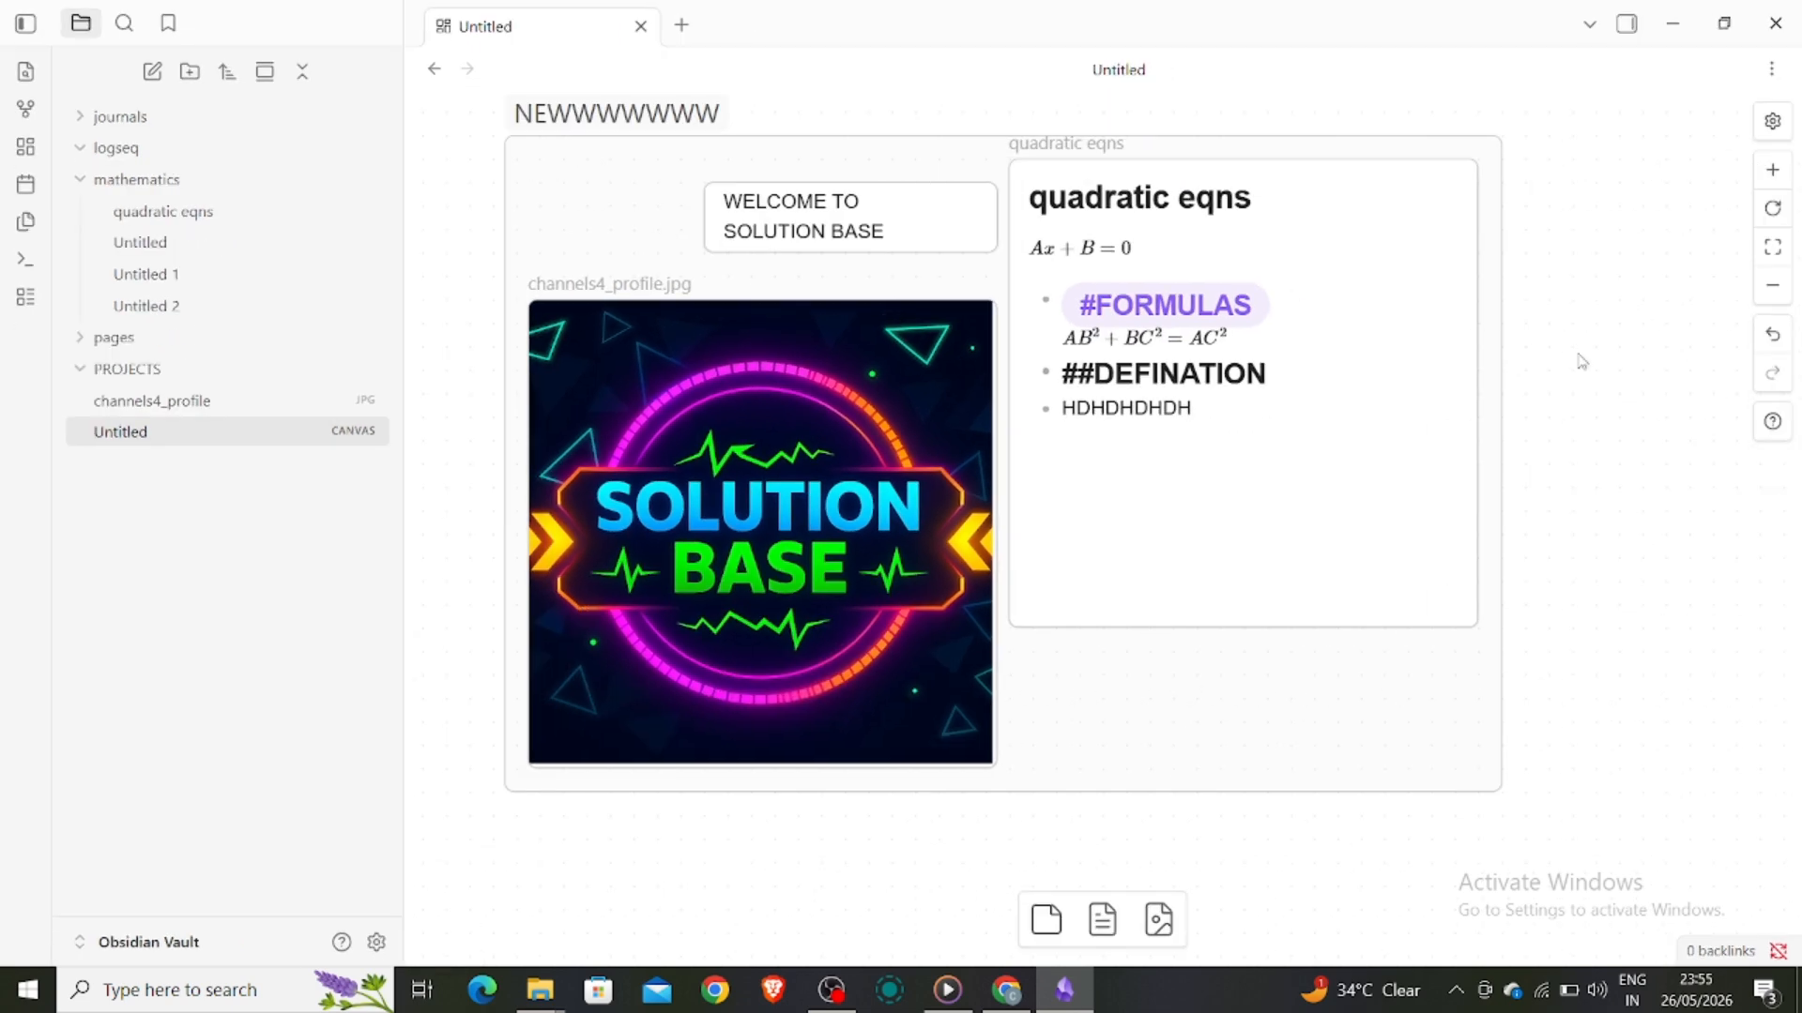
click(1773, 249)
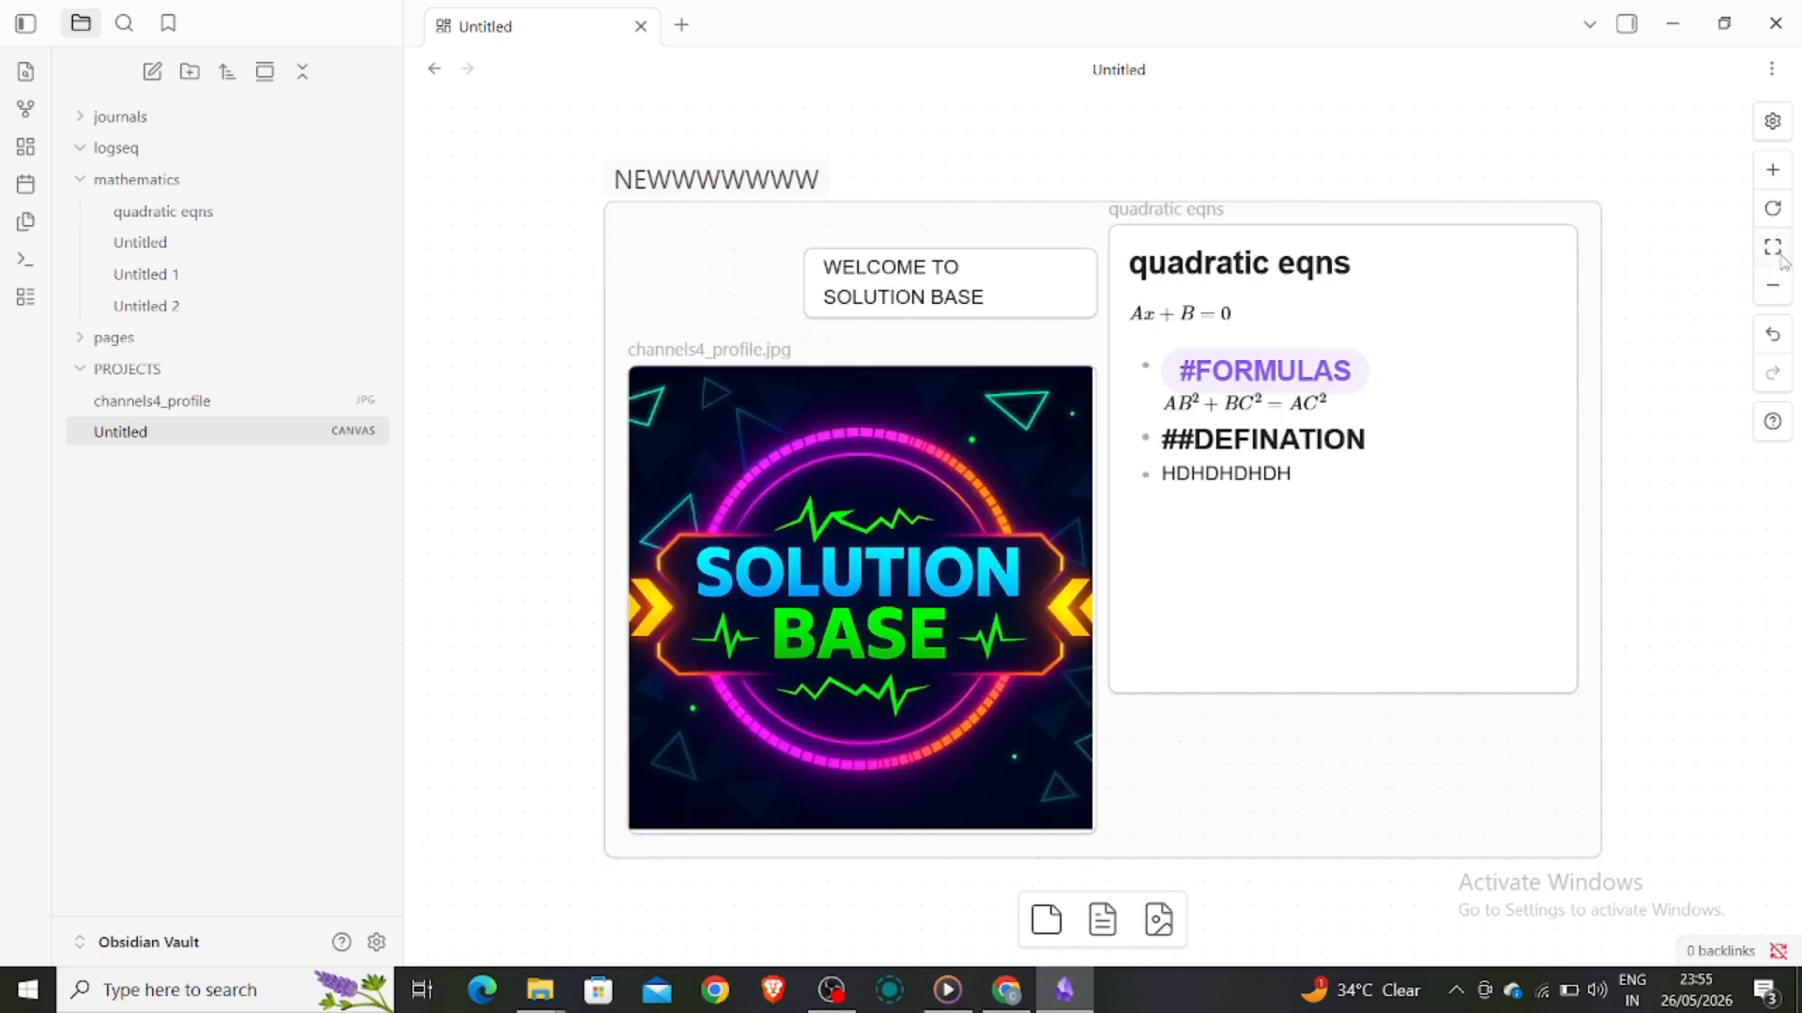
scroll(1215, 524, down, 1)
scroll(1210, 523, up, 1)
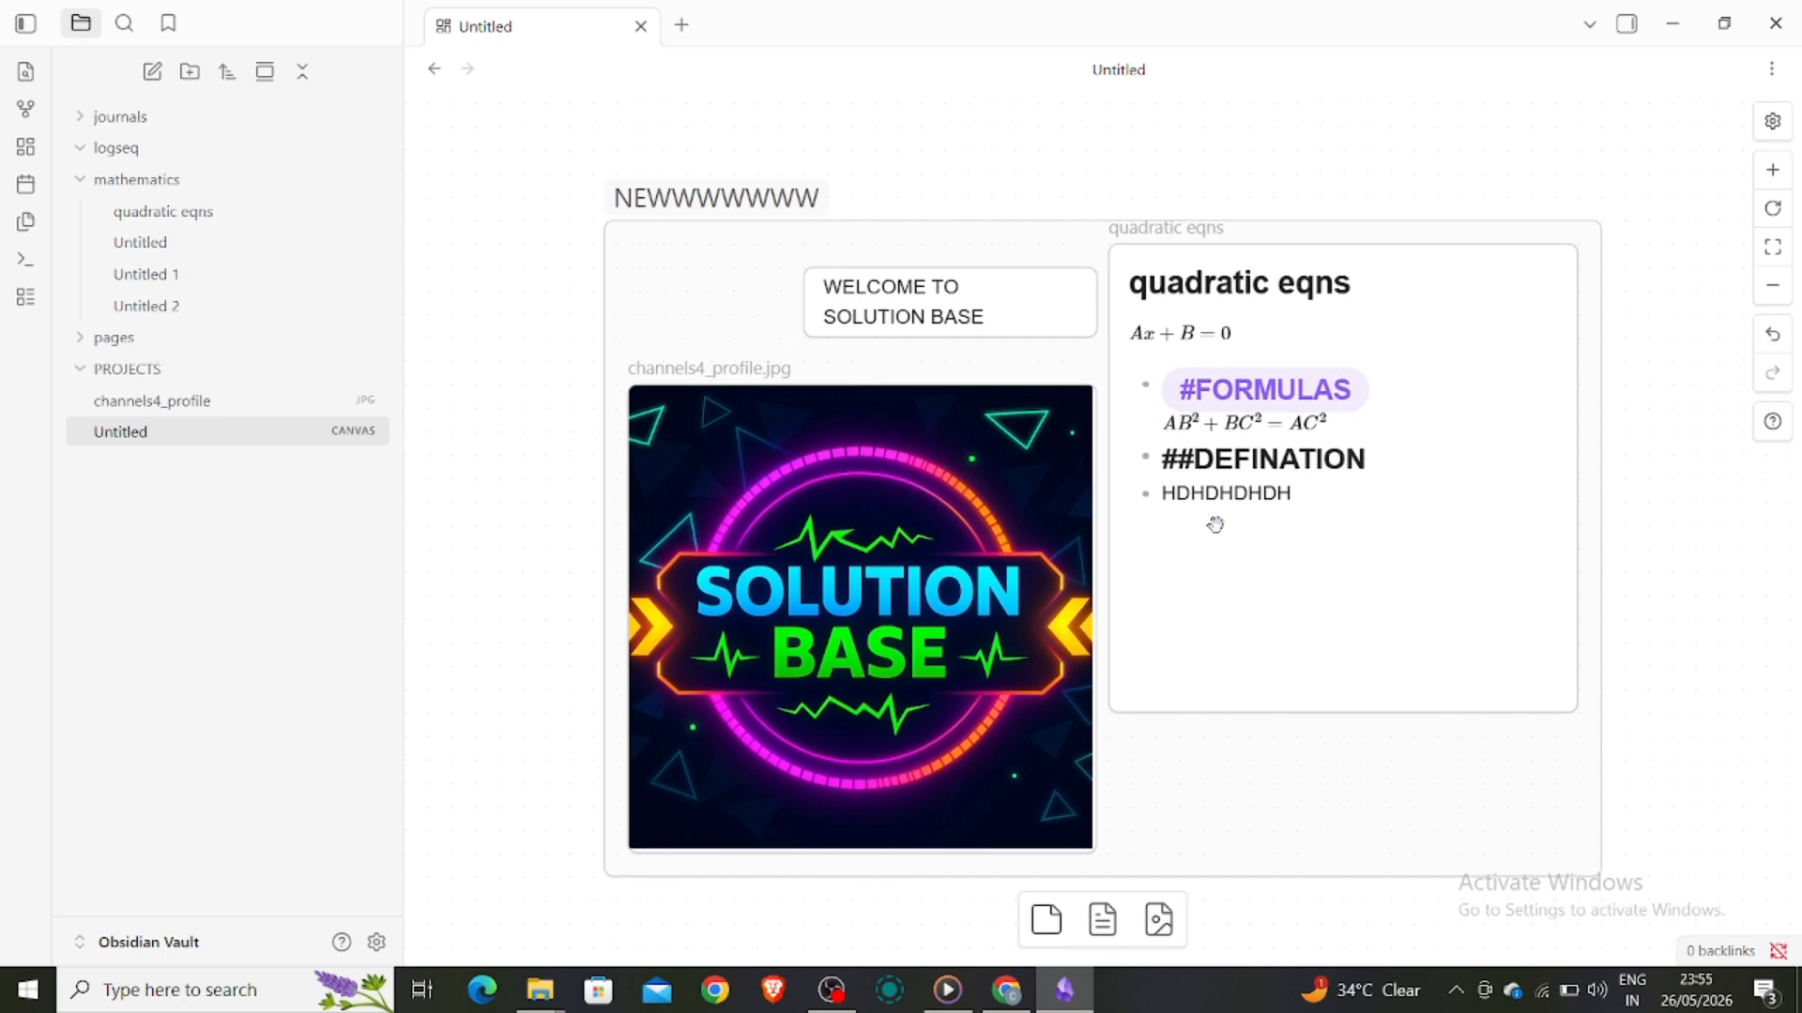
scroll(1211, 519, down, 1)
scroll(1147, 533, down, 3)
double_click(811, 686)
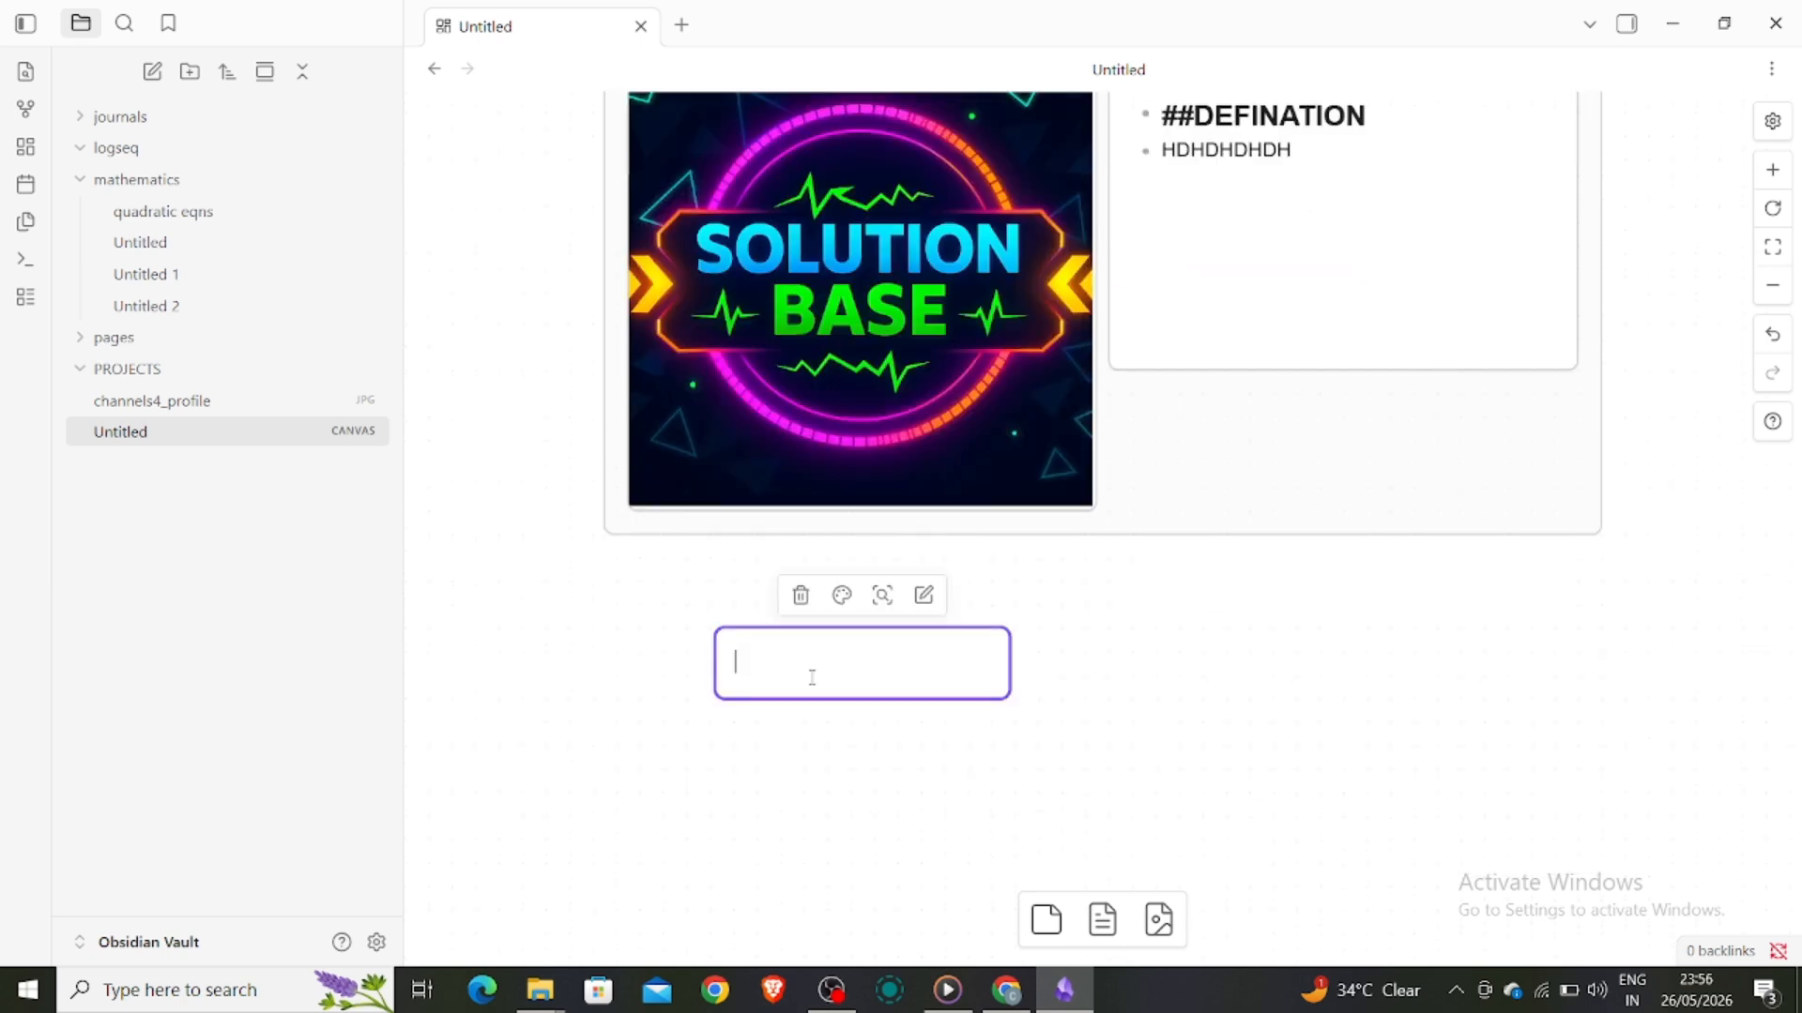
text(https://logseq.com/)
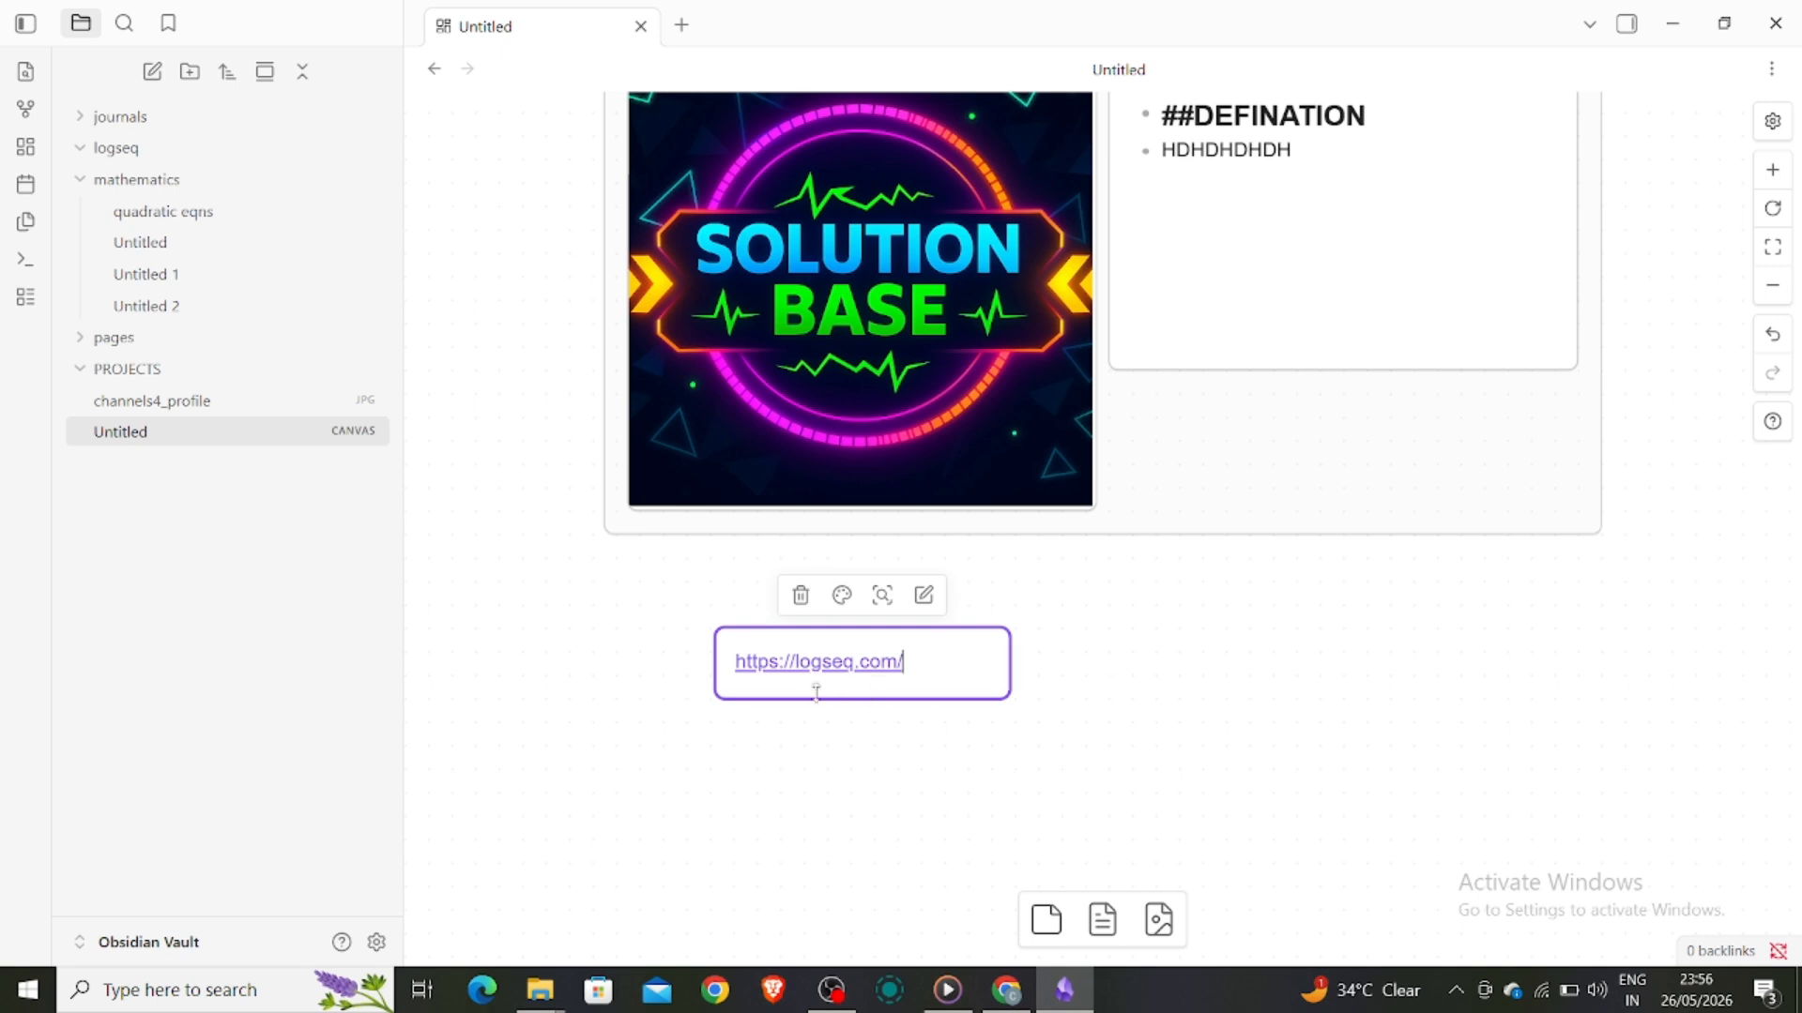
key(Return)
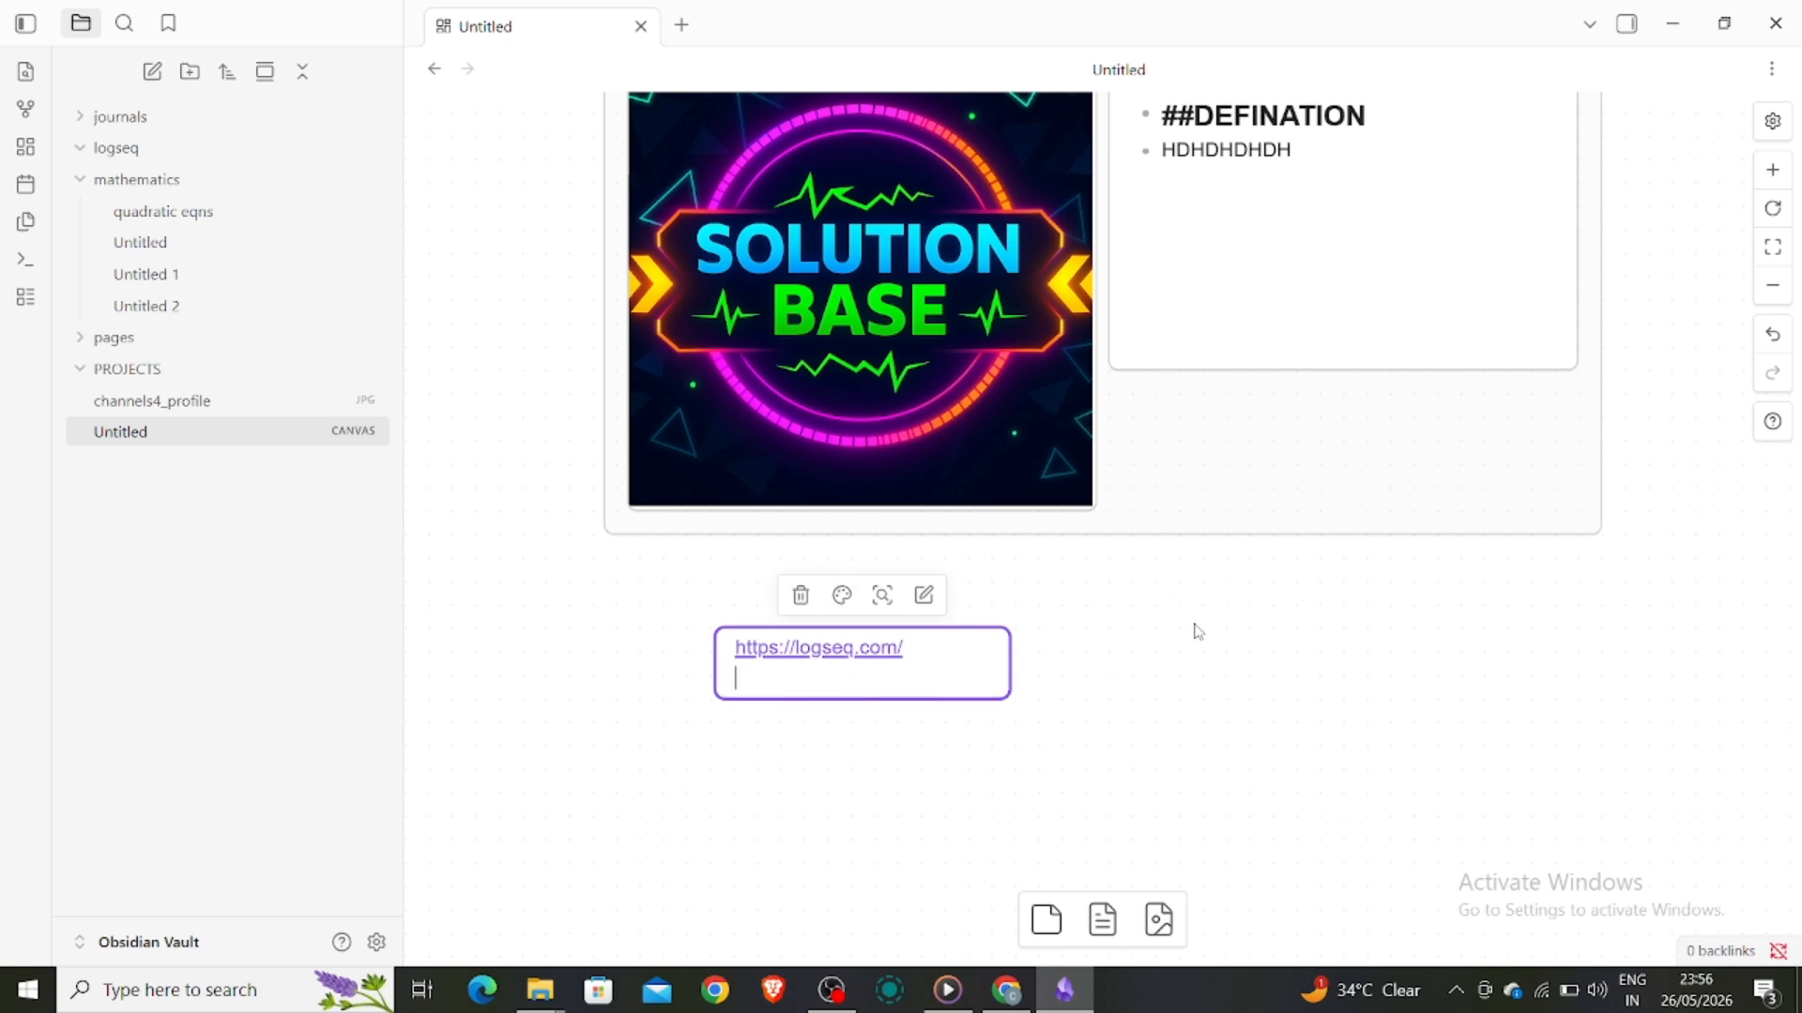
click(1197, 673)
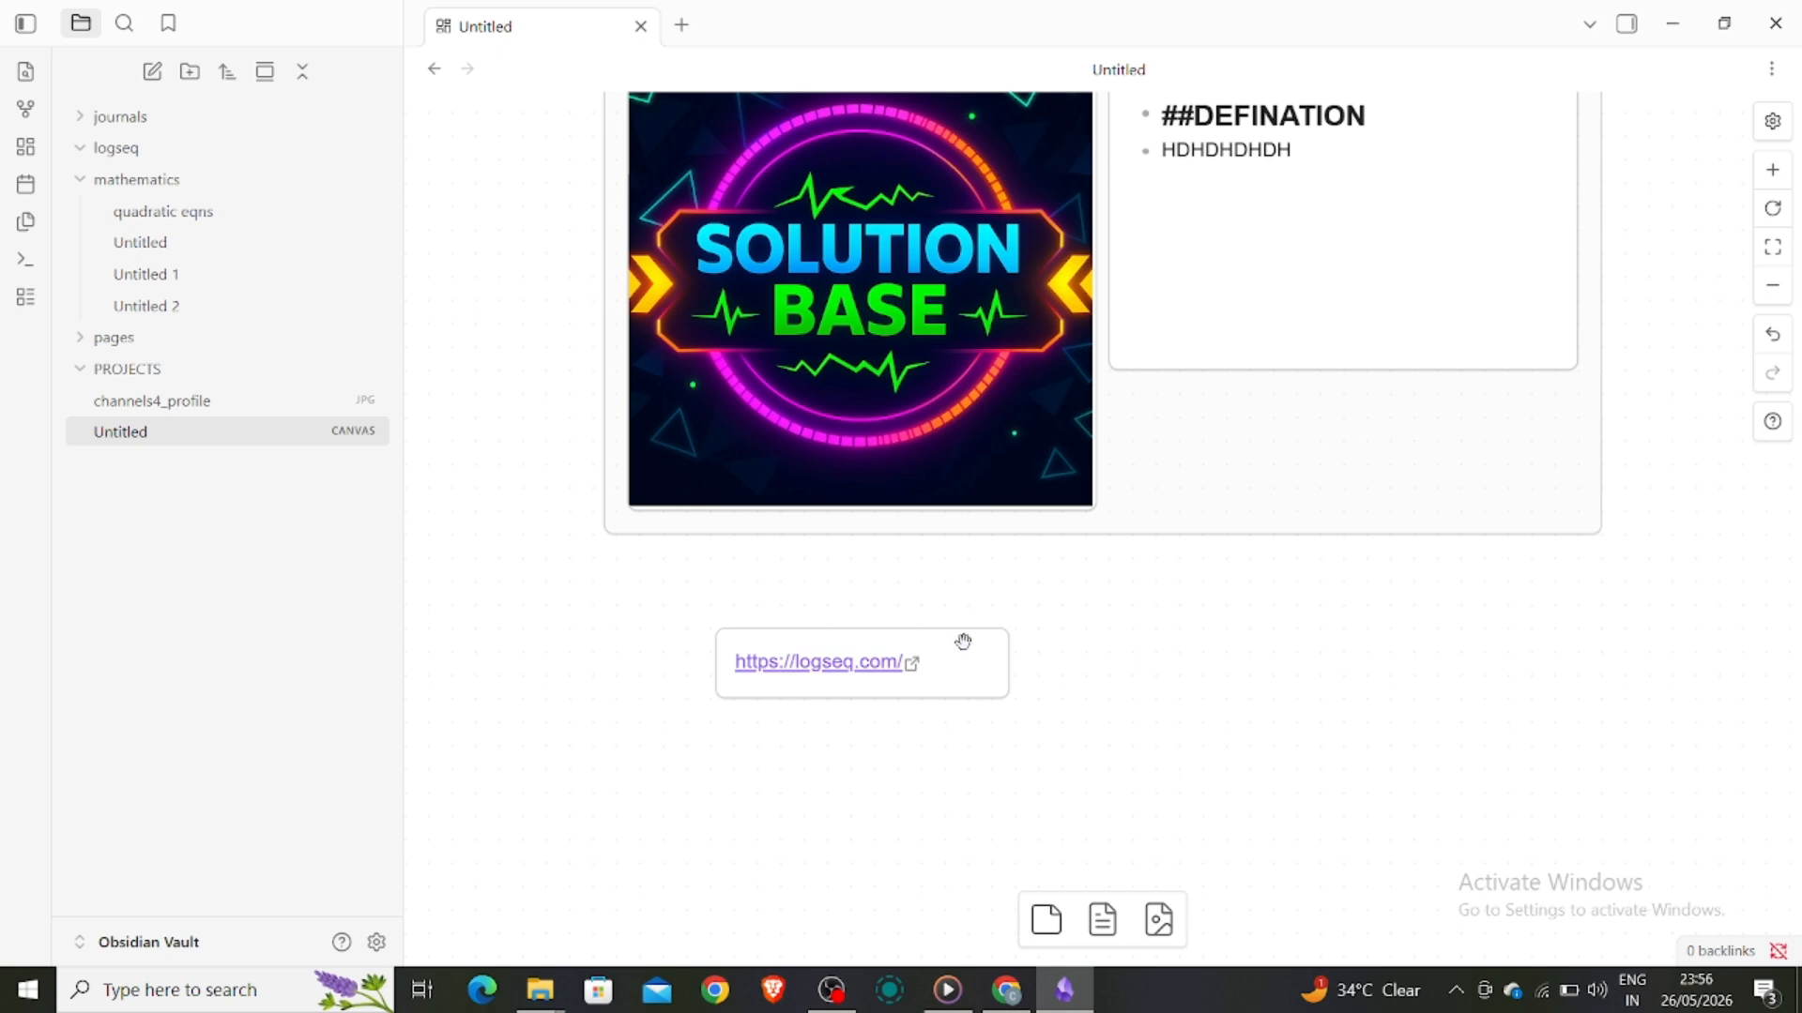
Move the logseq.com link card into the group, just below the "quadratic eqns" note, and deselect it
drag(963, 642, 1443, 406)
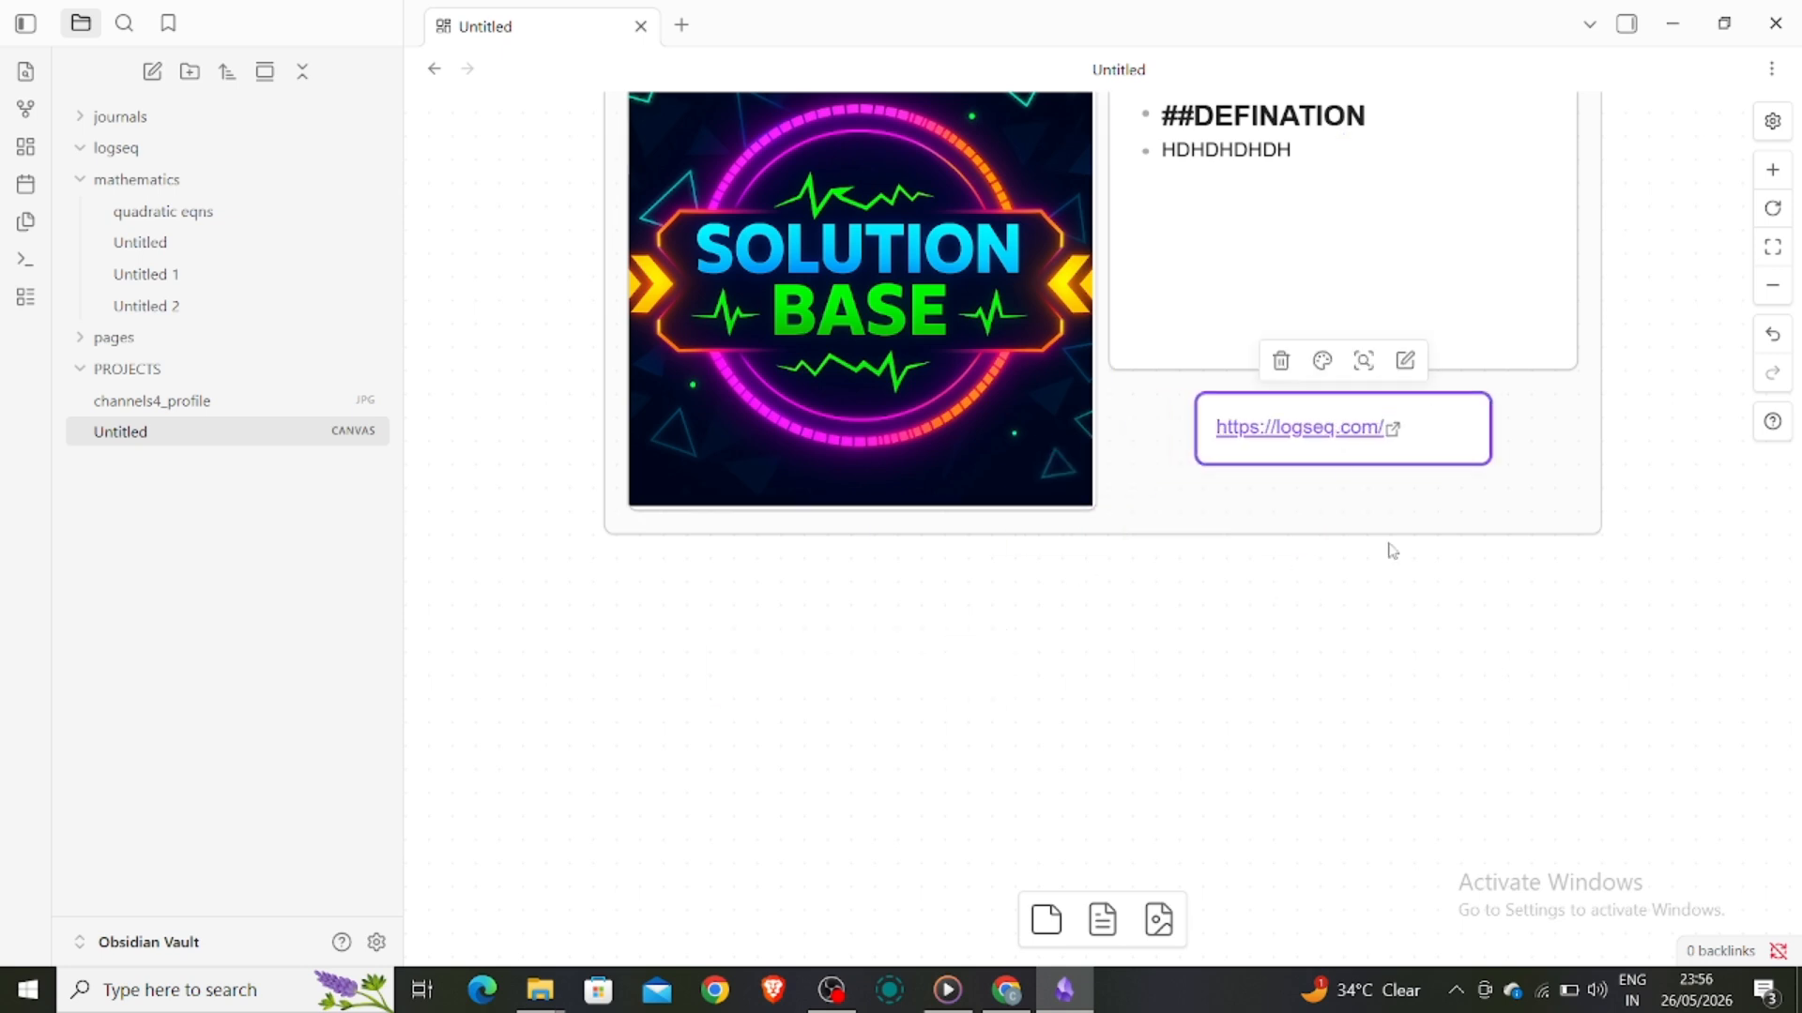
mouse_move(948, 990)
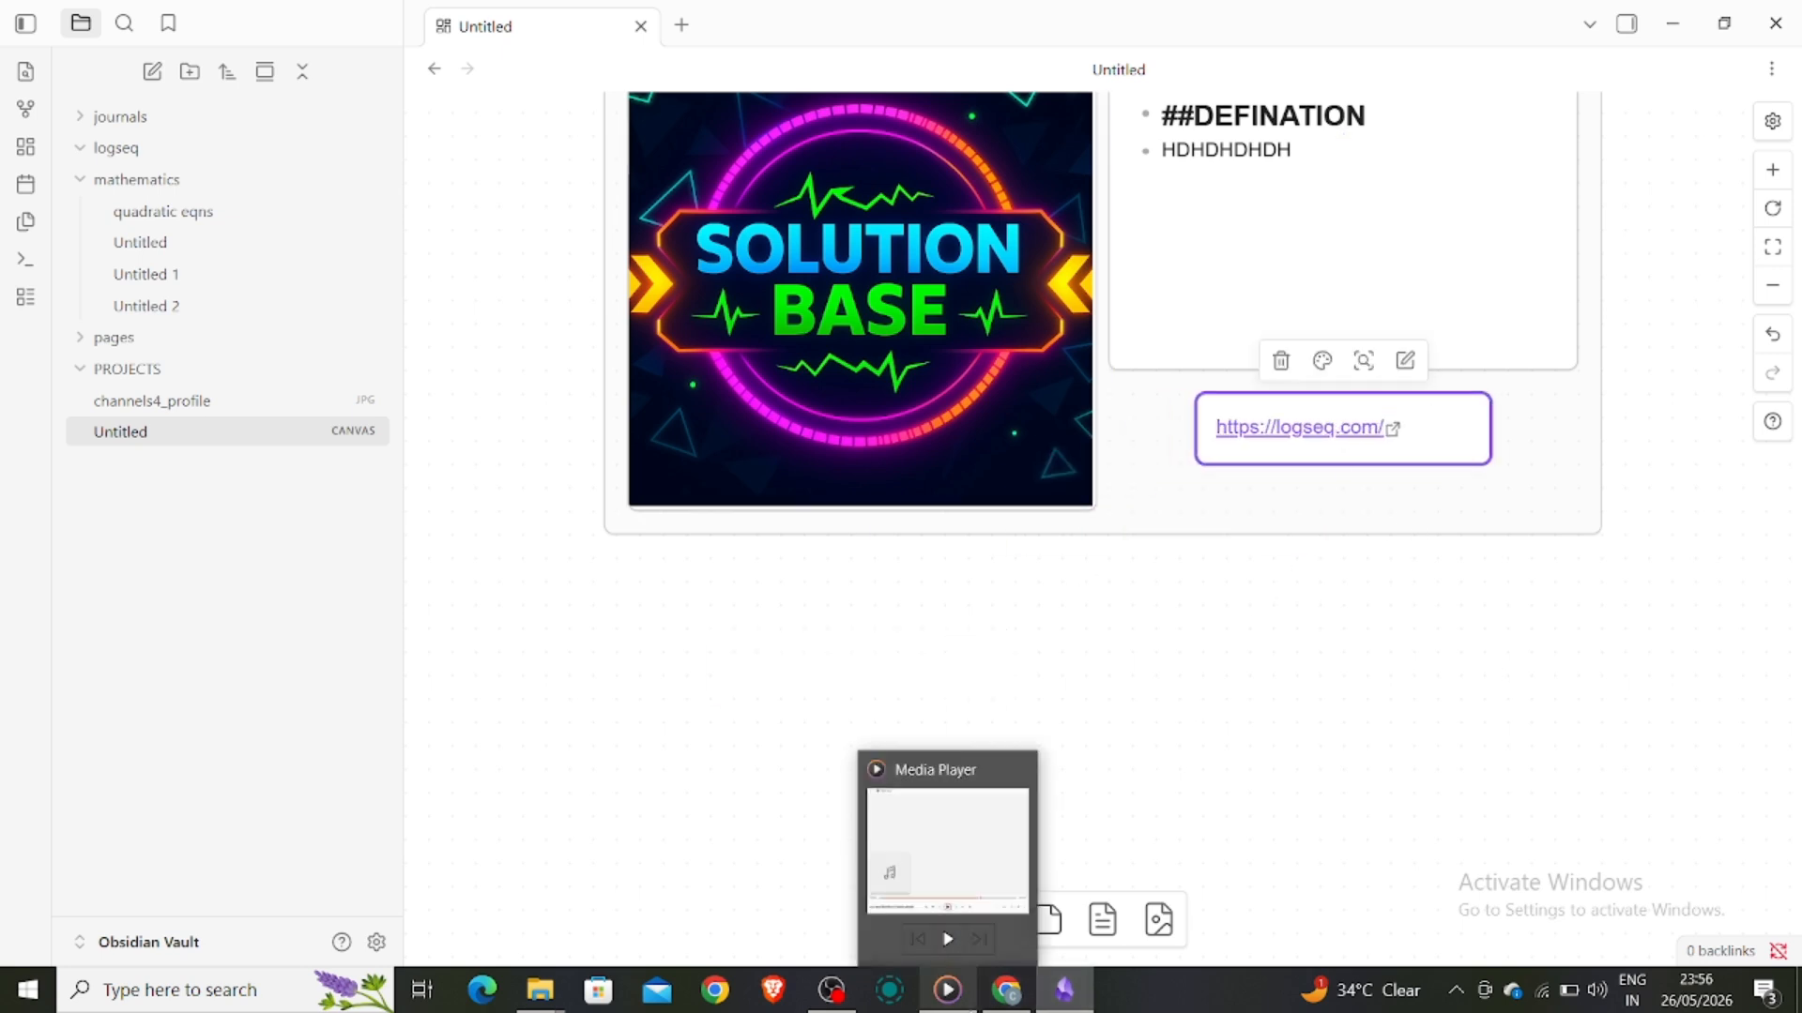
click(1334, 766)
scroll(1227, 711, up, 4)
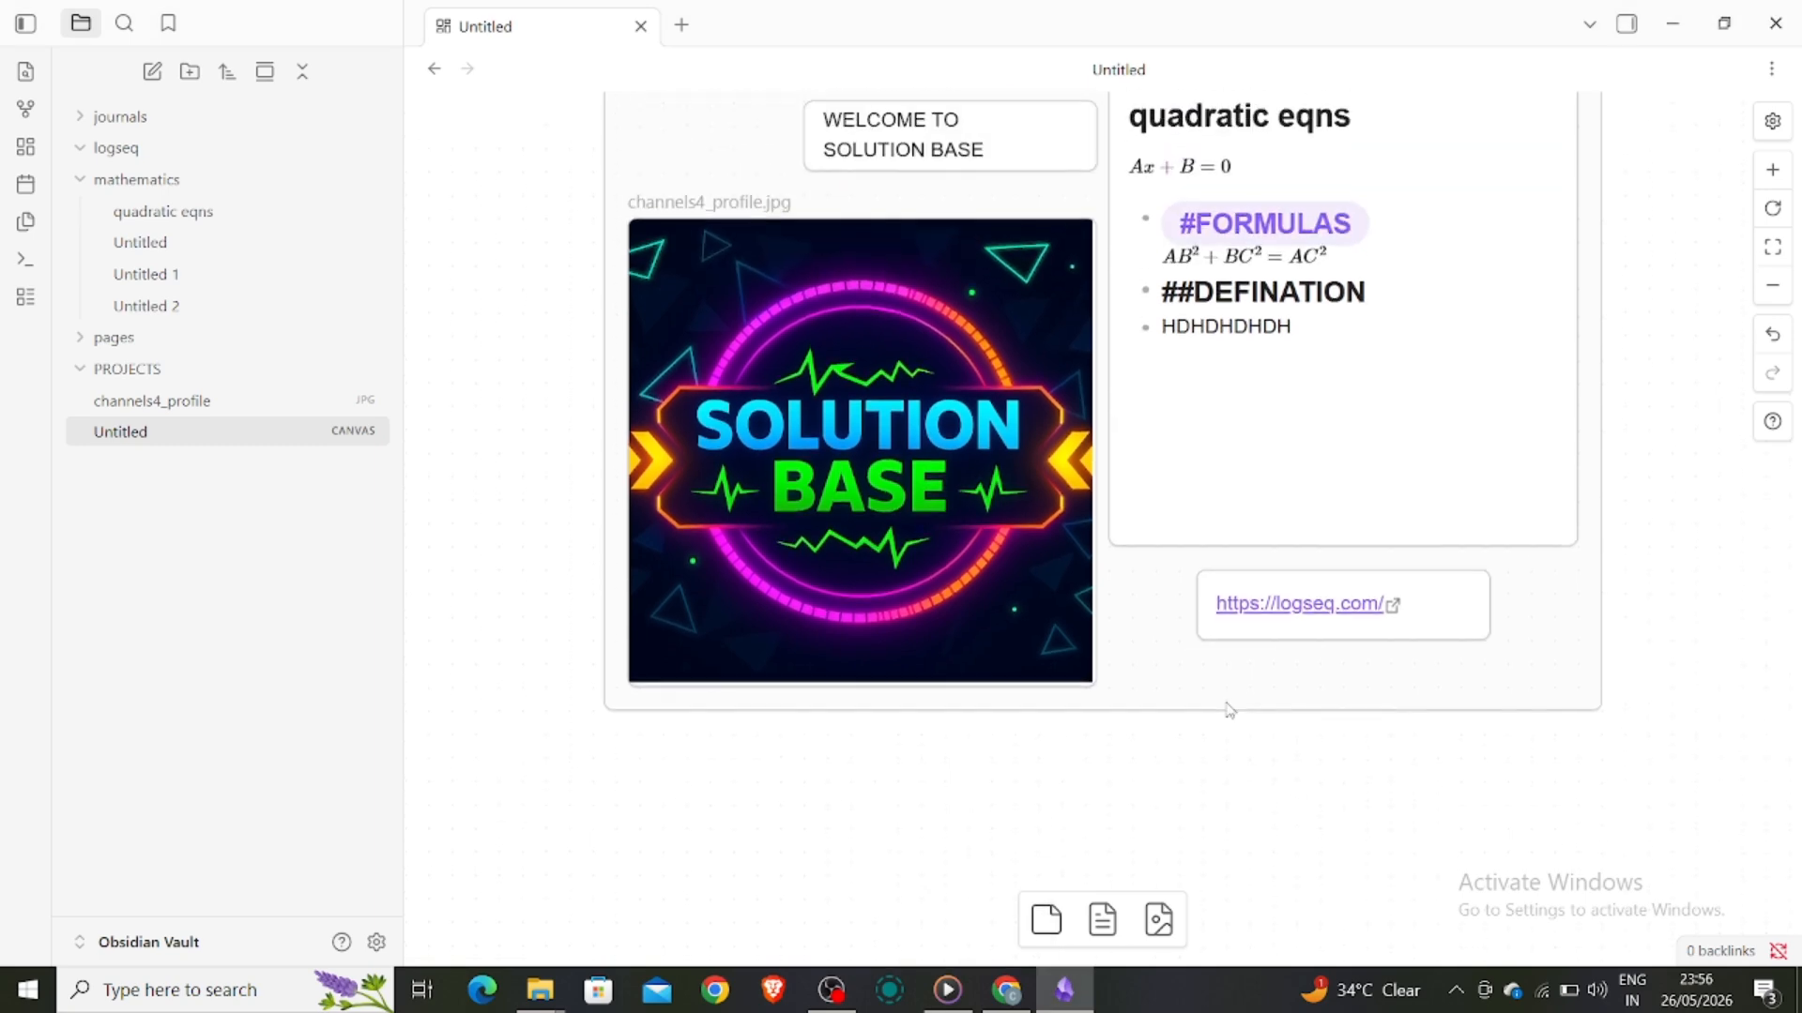
scroll(1227, 711, down, 2)
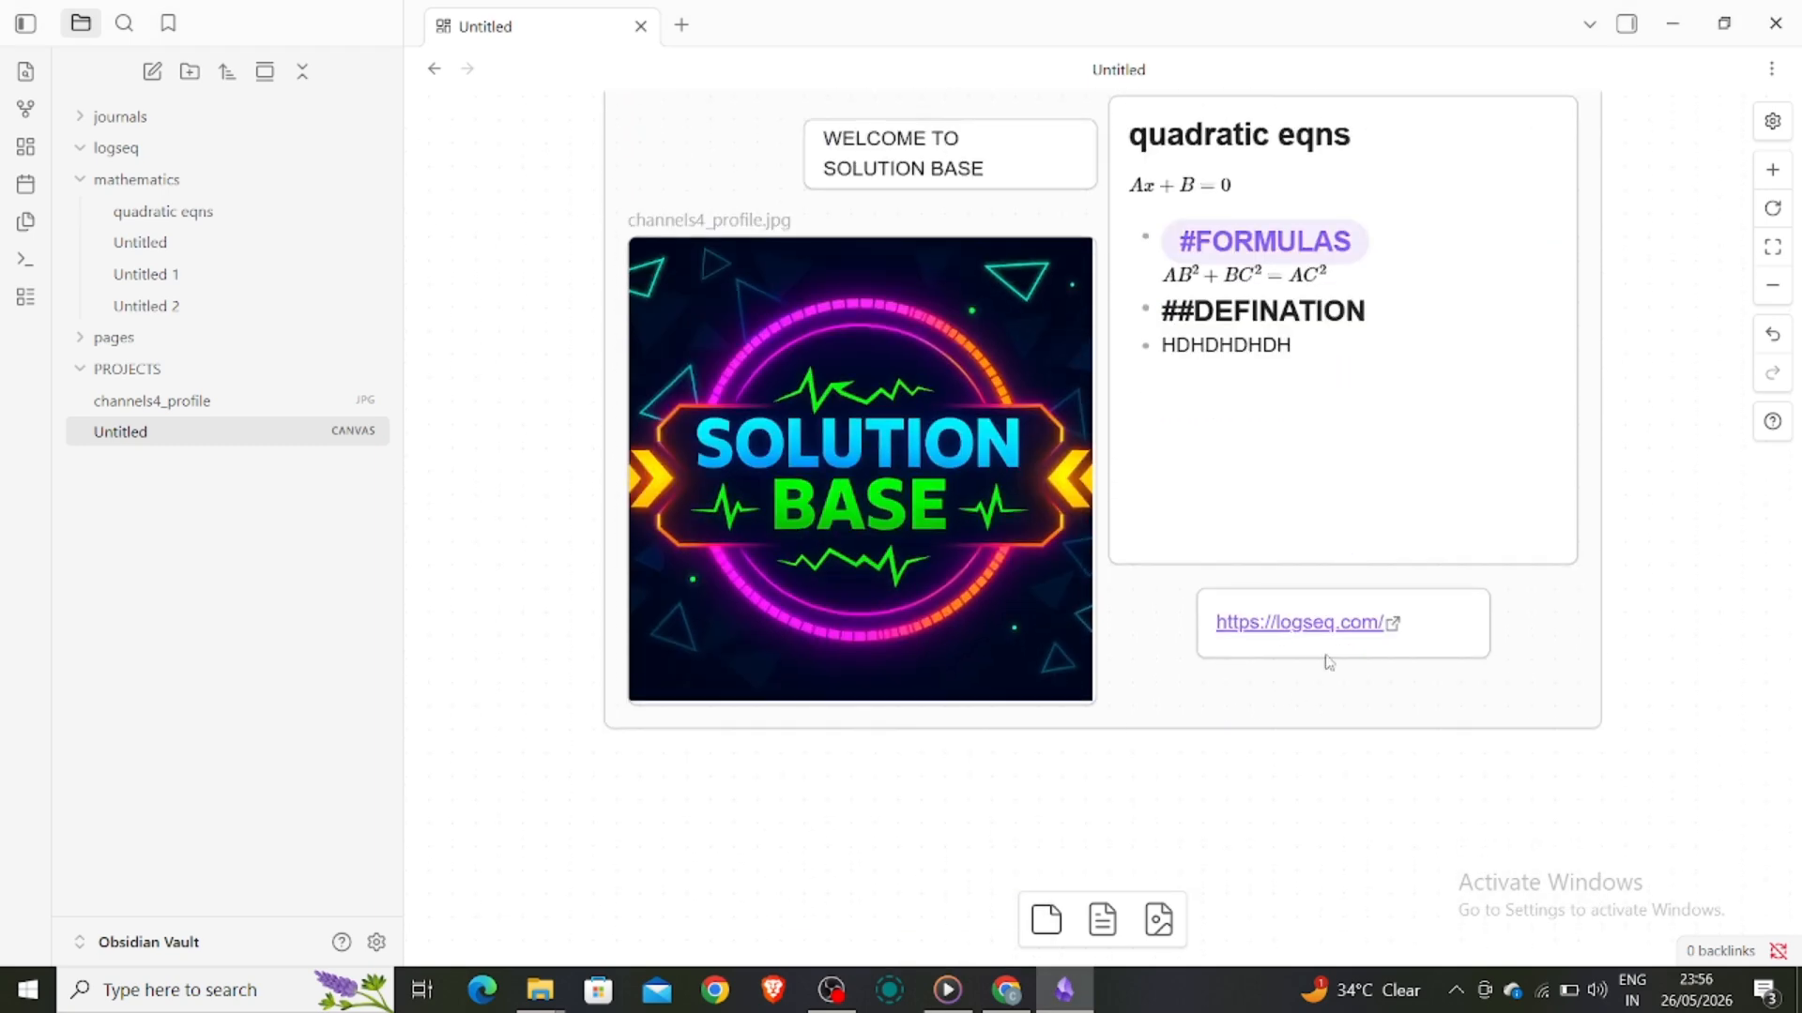
click(1295, 628)
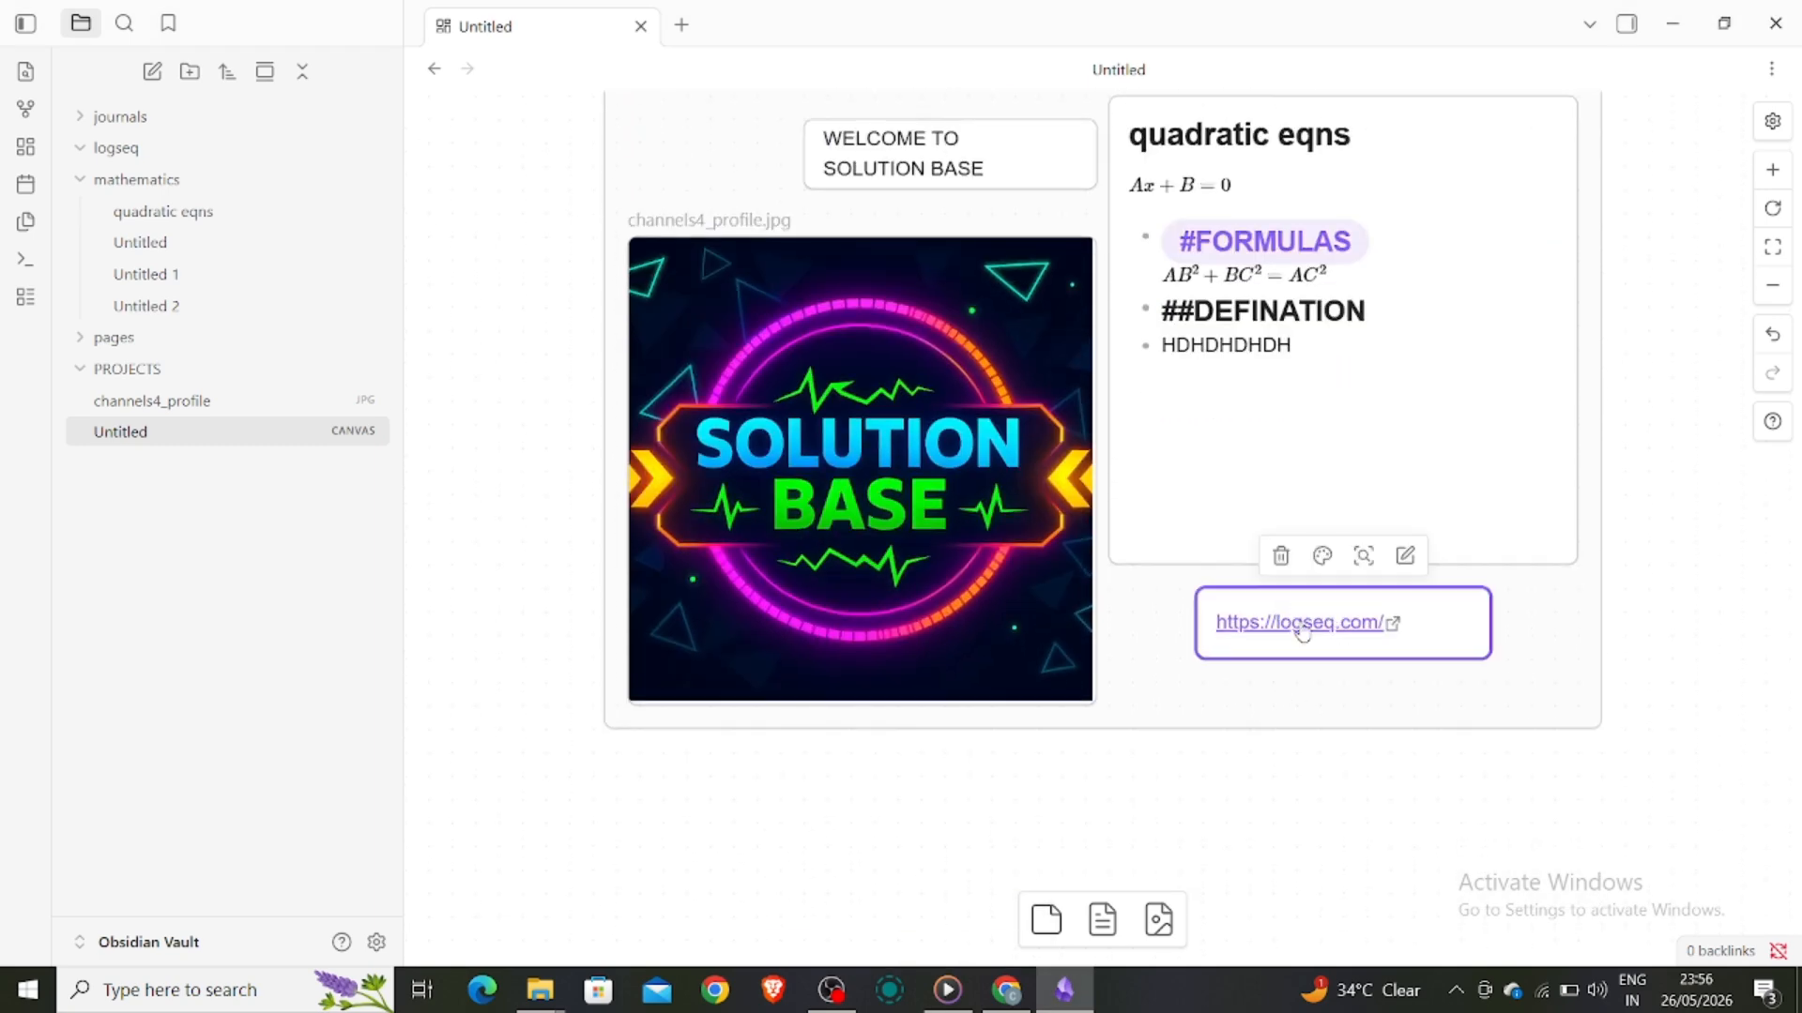
click(1188, 815)
scroll(1119, 616, up, 2)
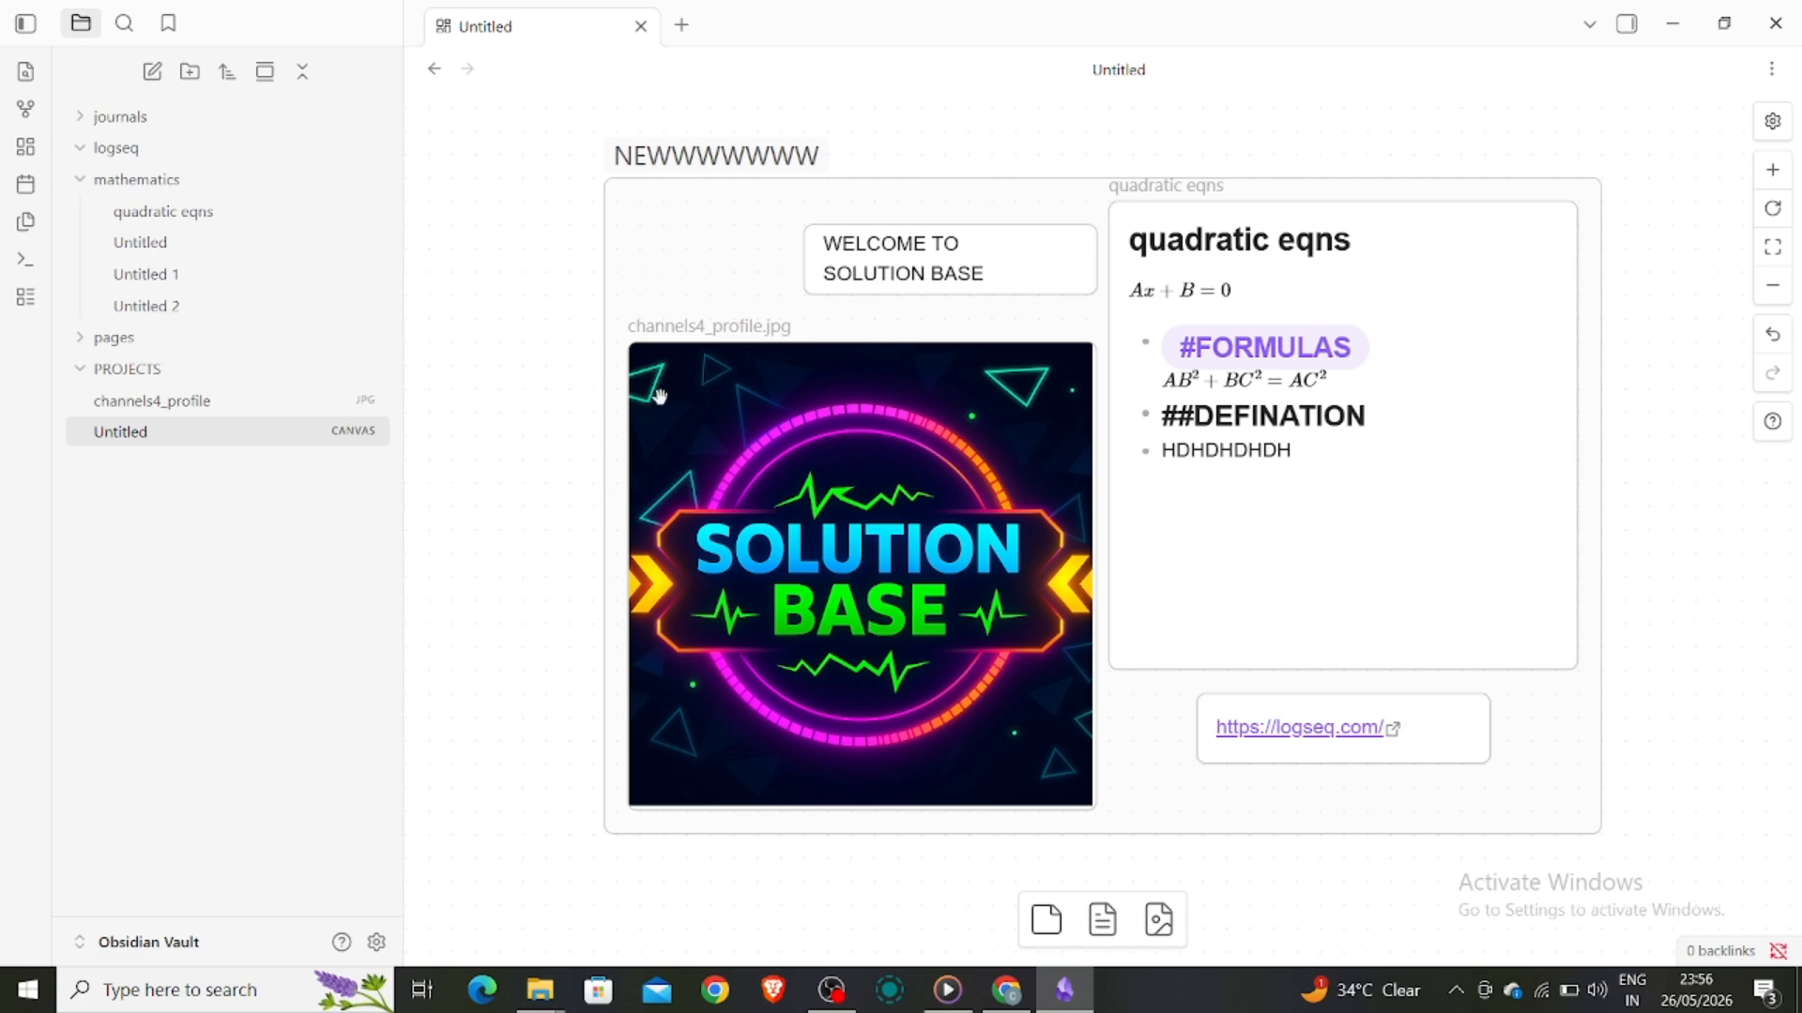
View the Untitled note in the mathematics folder and return to the Untitled canvas
click(208, 245)
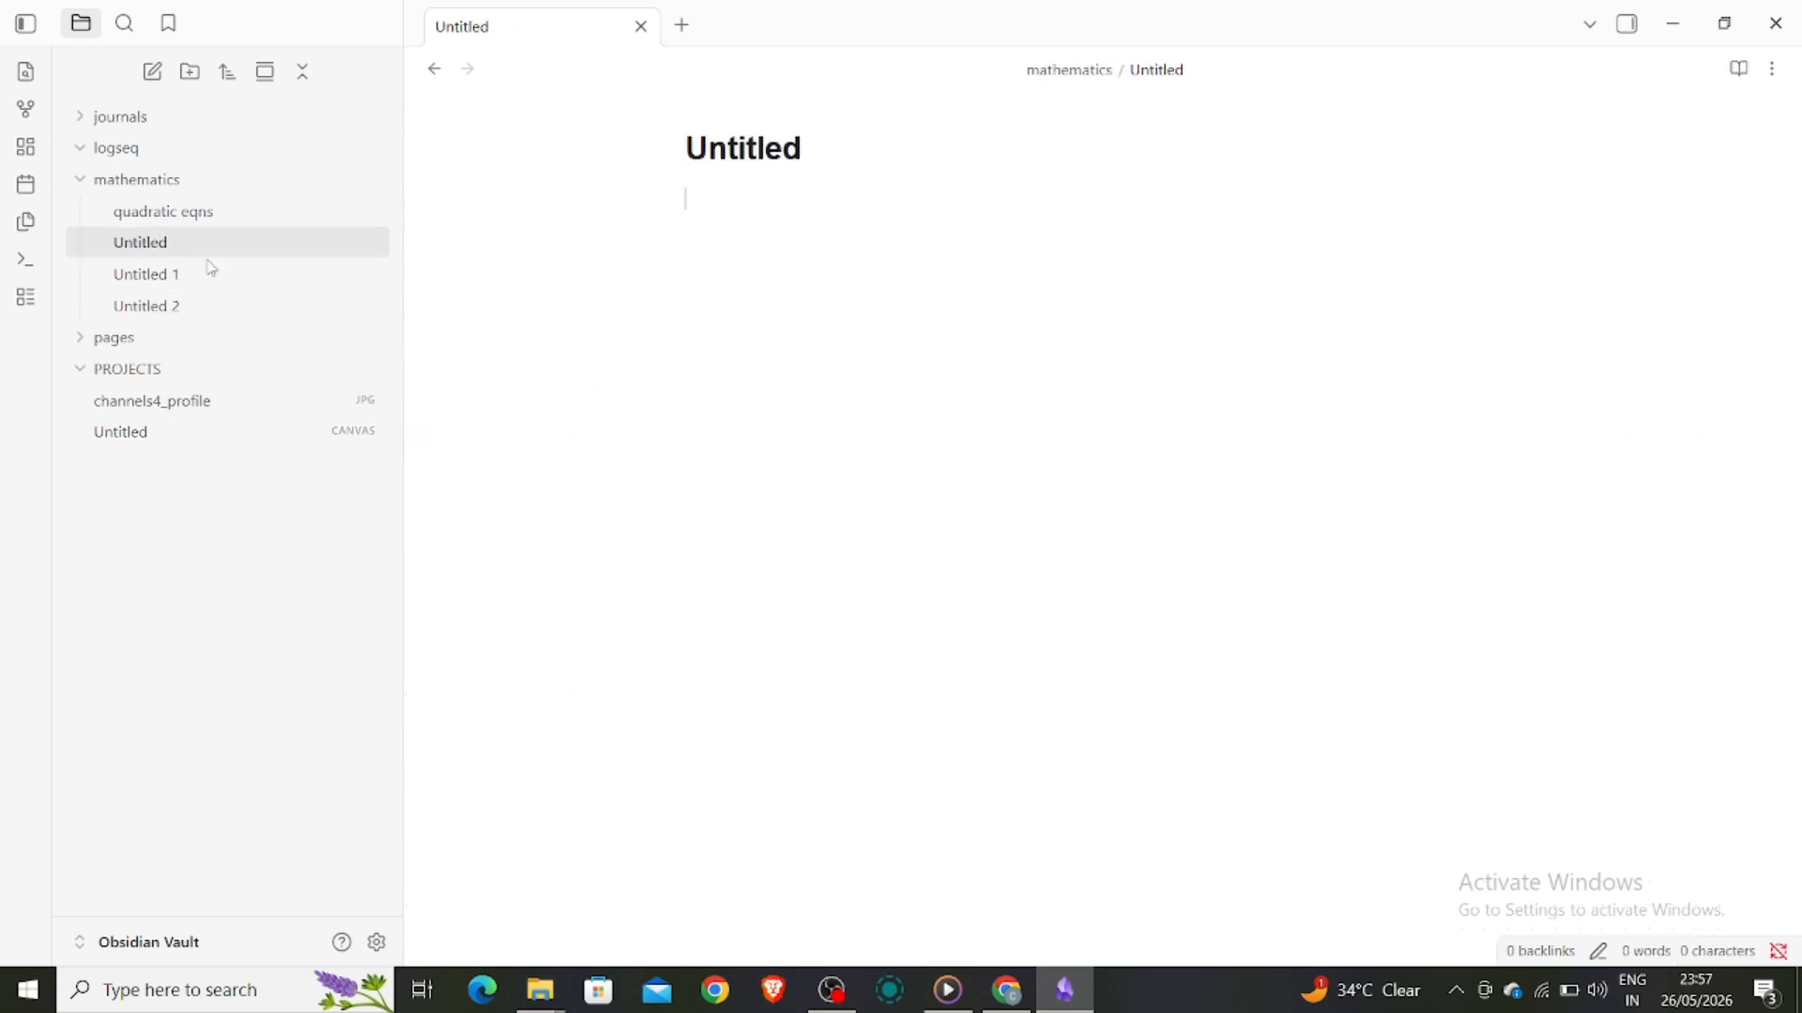
click(204, 195)
click(202, 191)
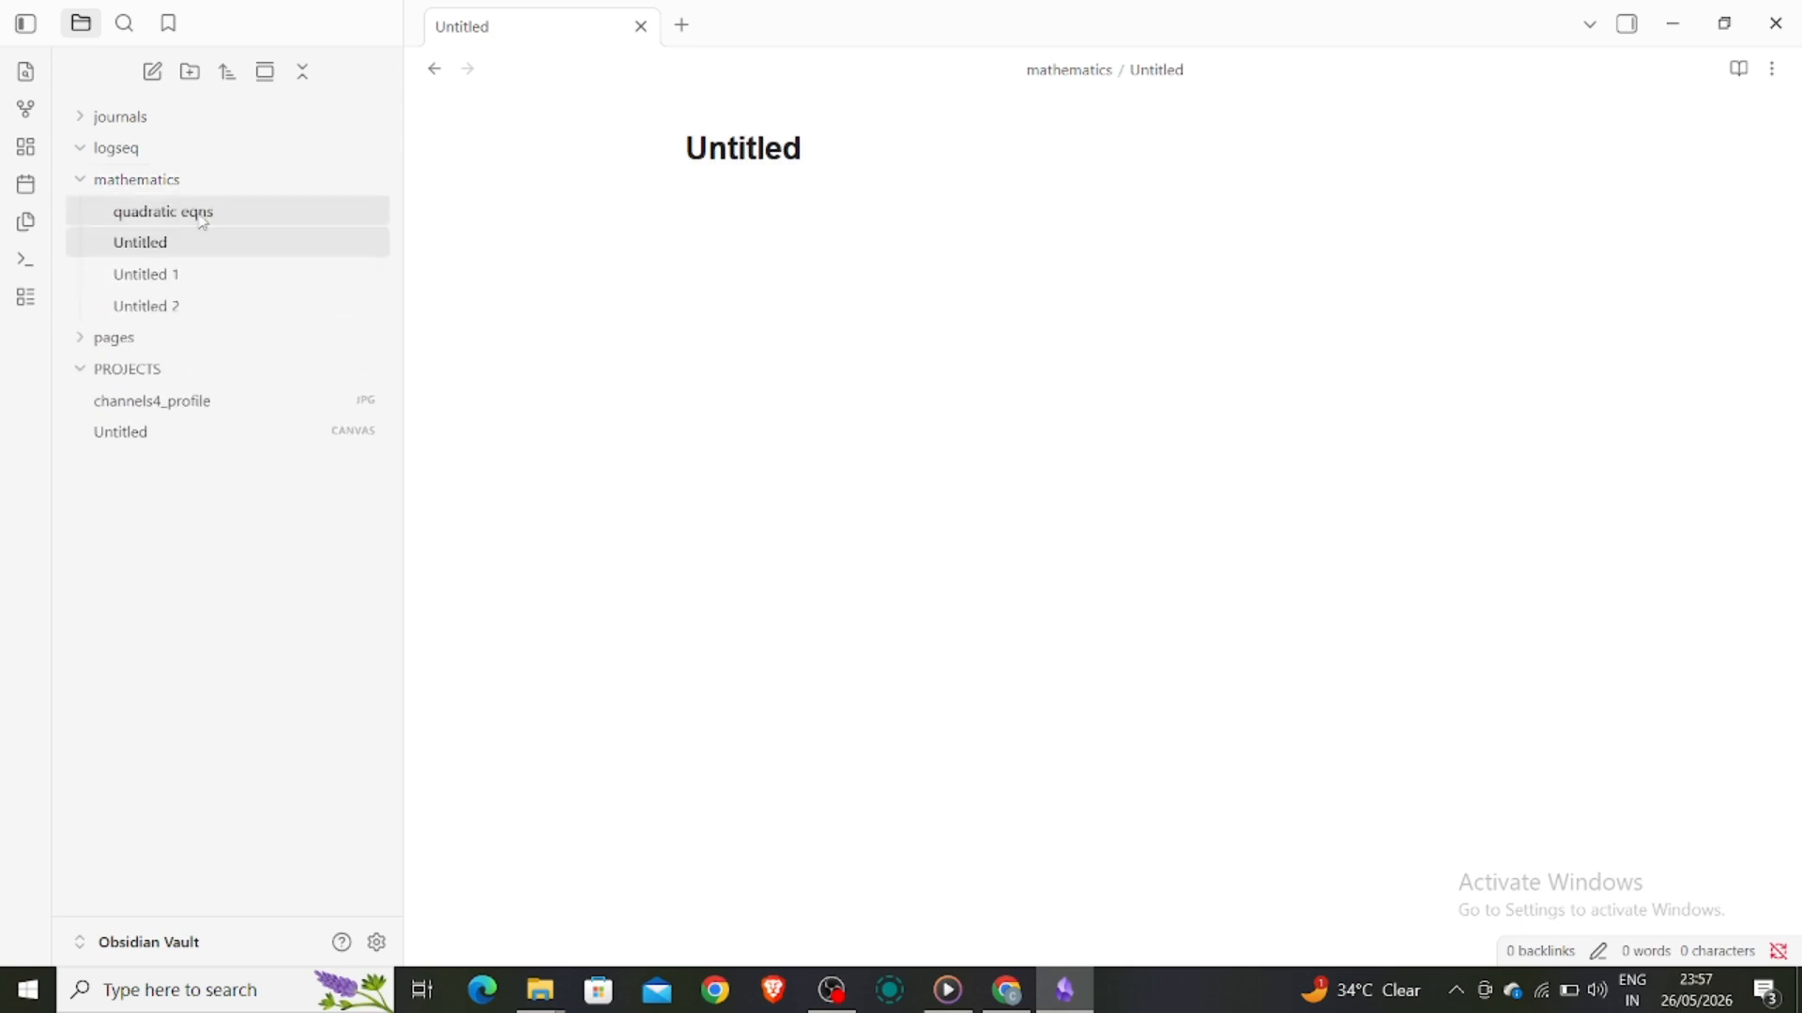
click(203, 215)
click(151, 436)
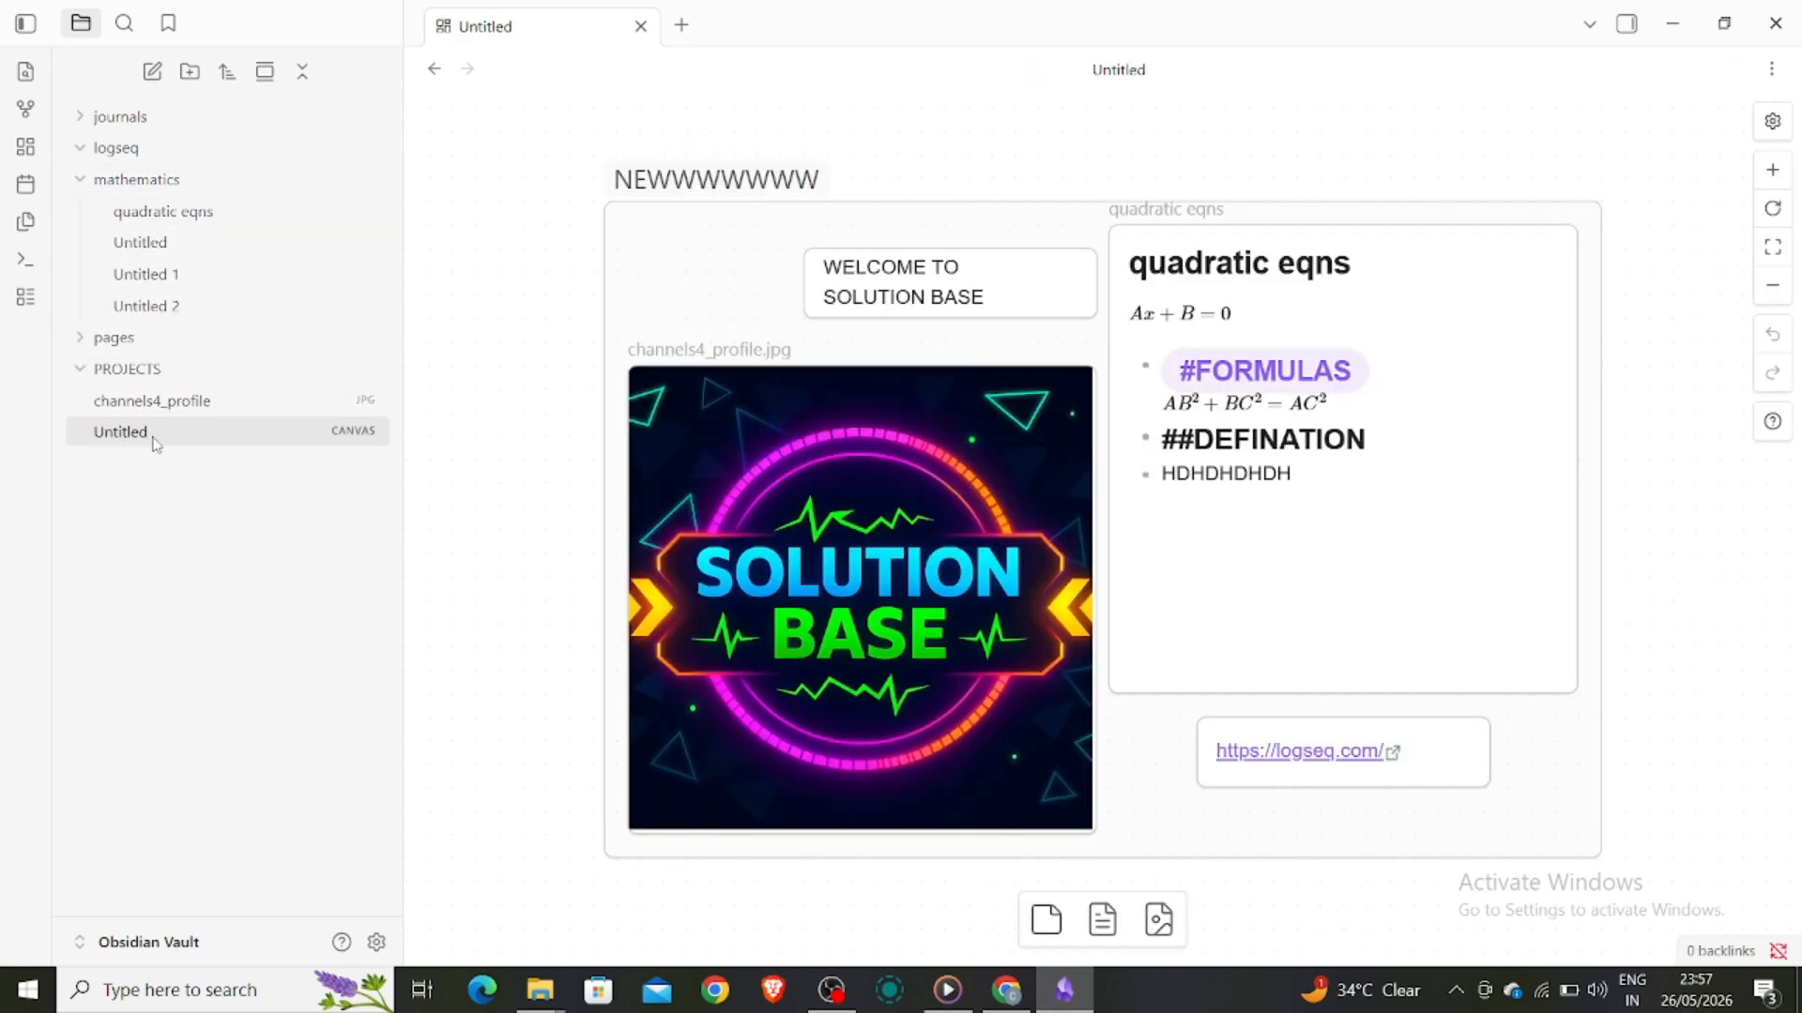
right_click(521, 338)
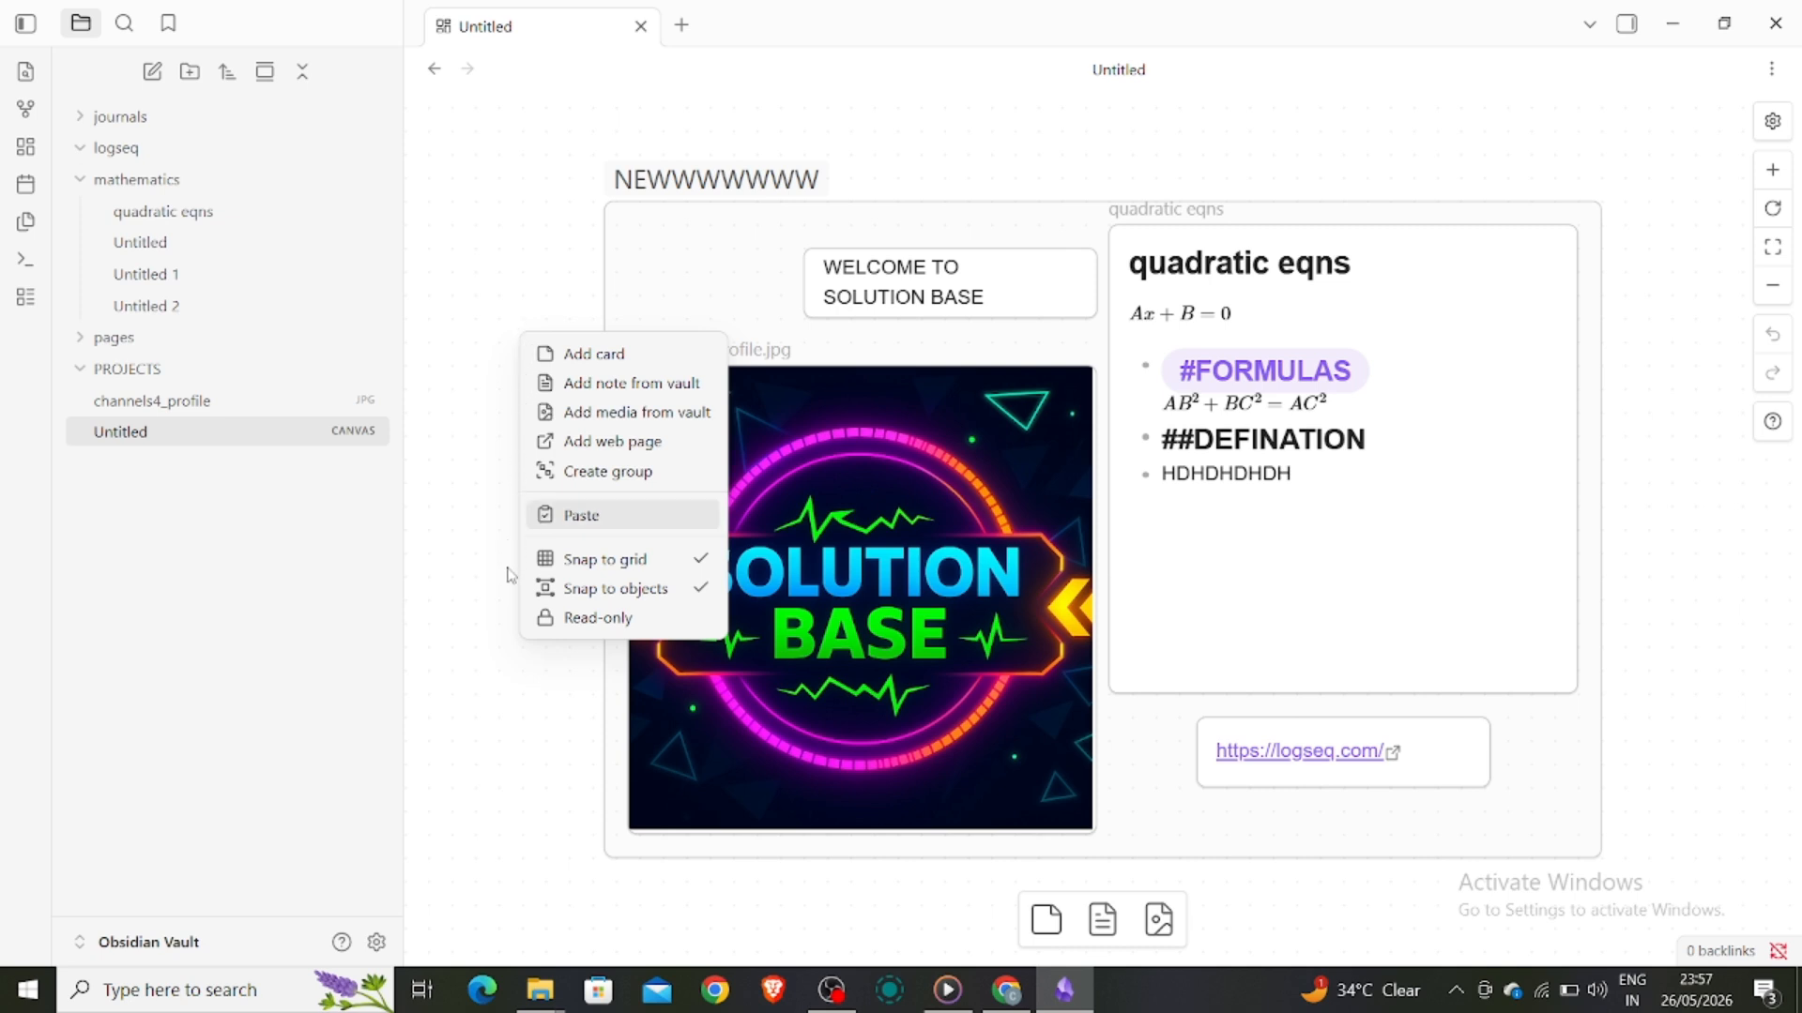
click(497, 462)
right_click(758, 313)
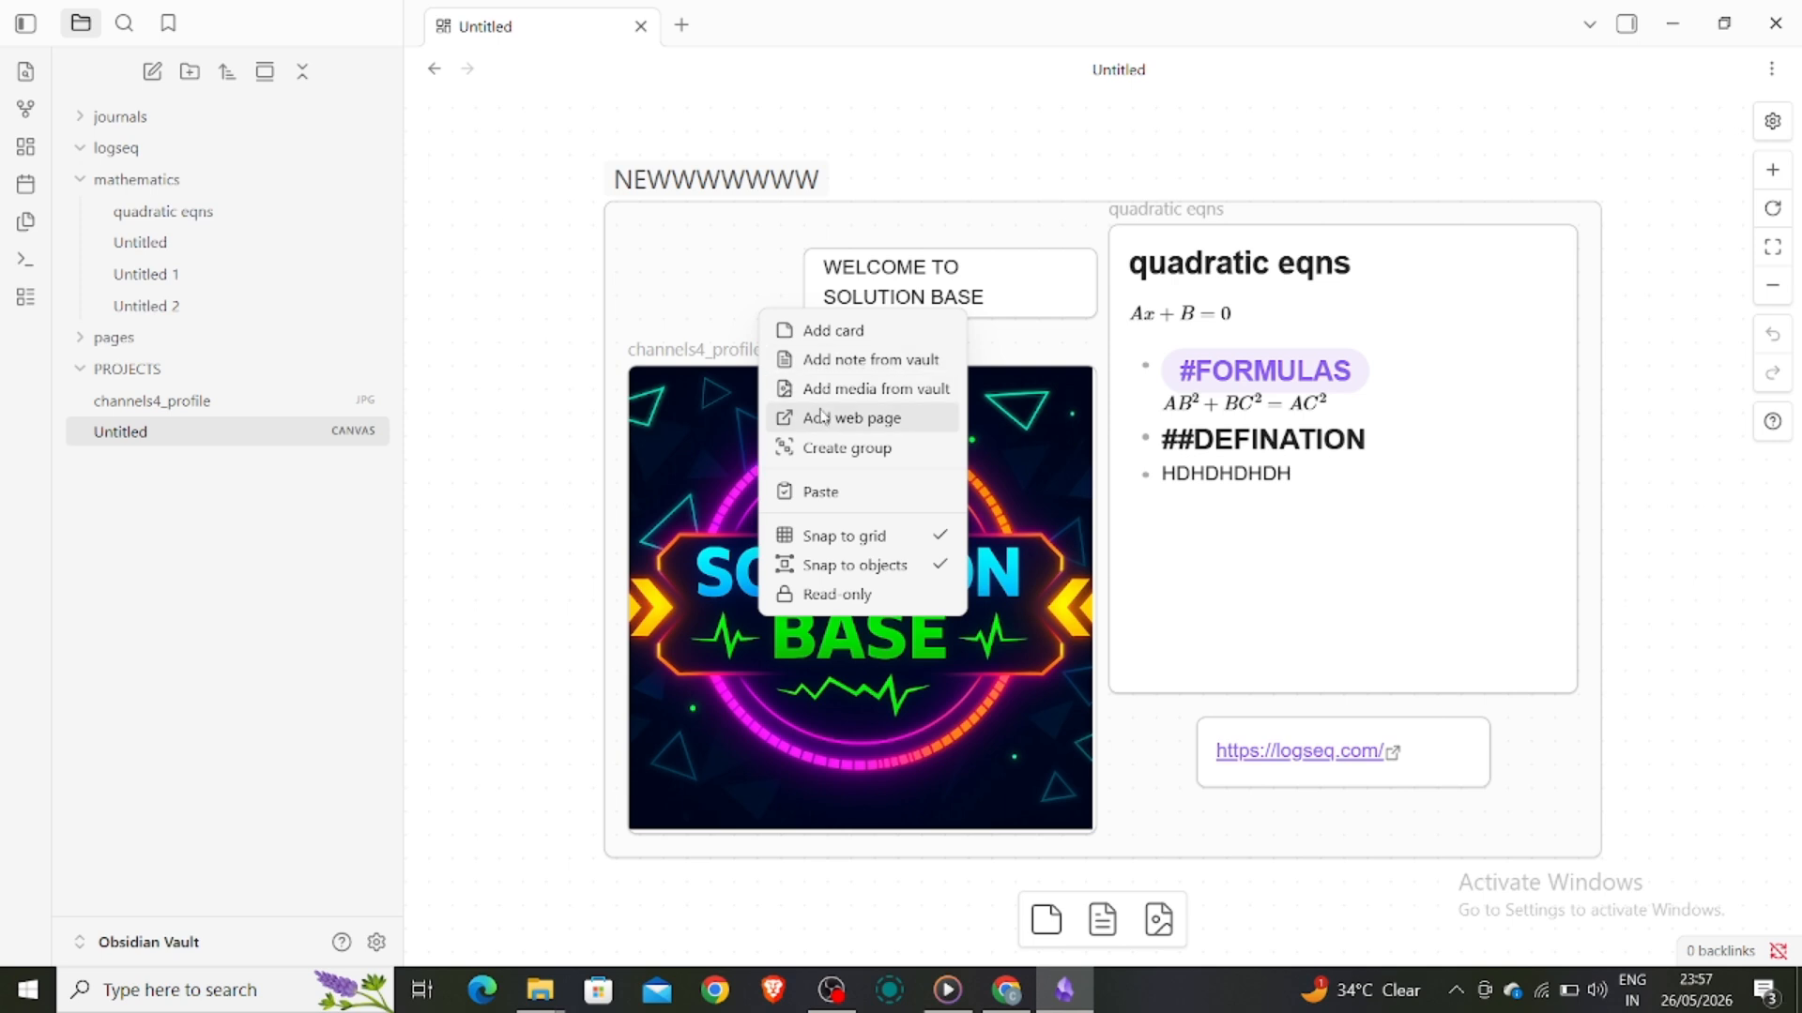
click(590, 403)
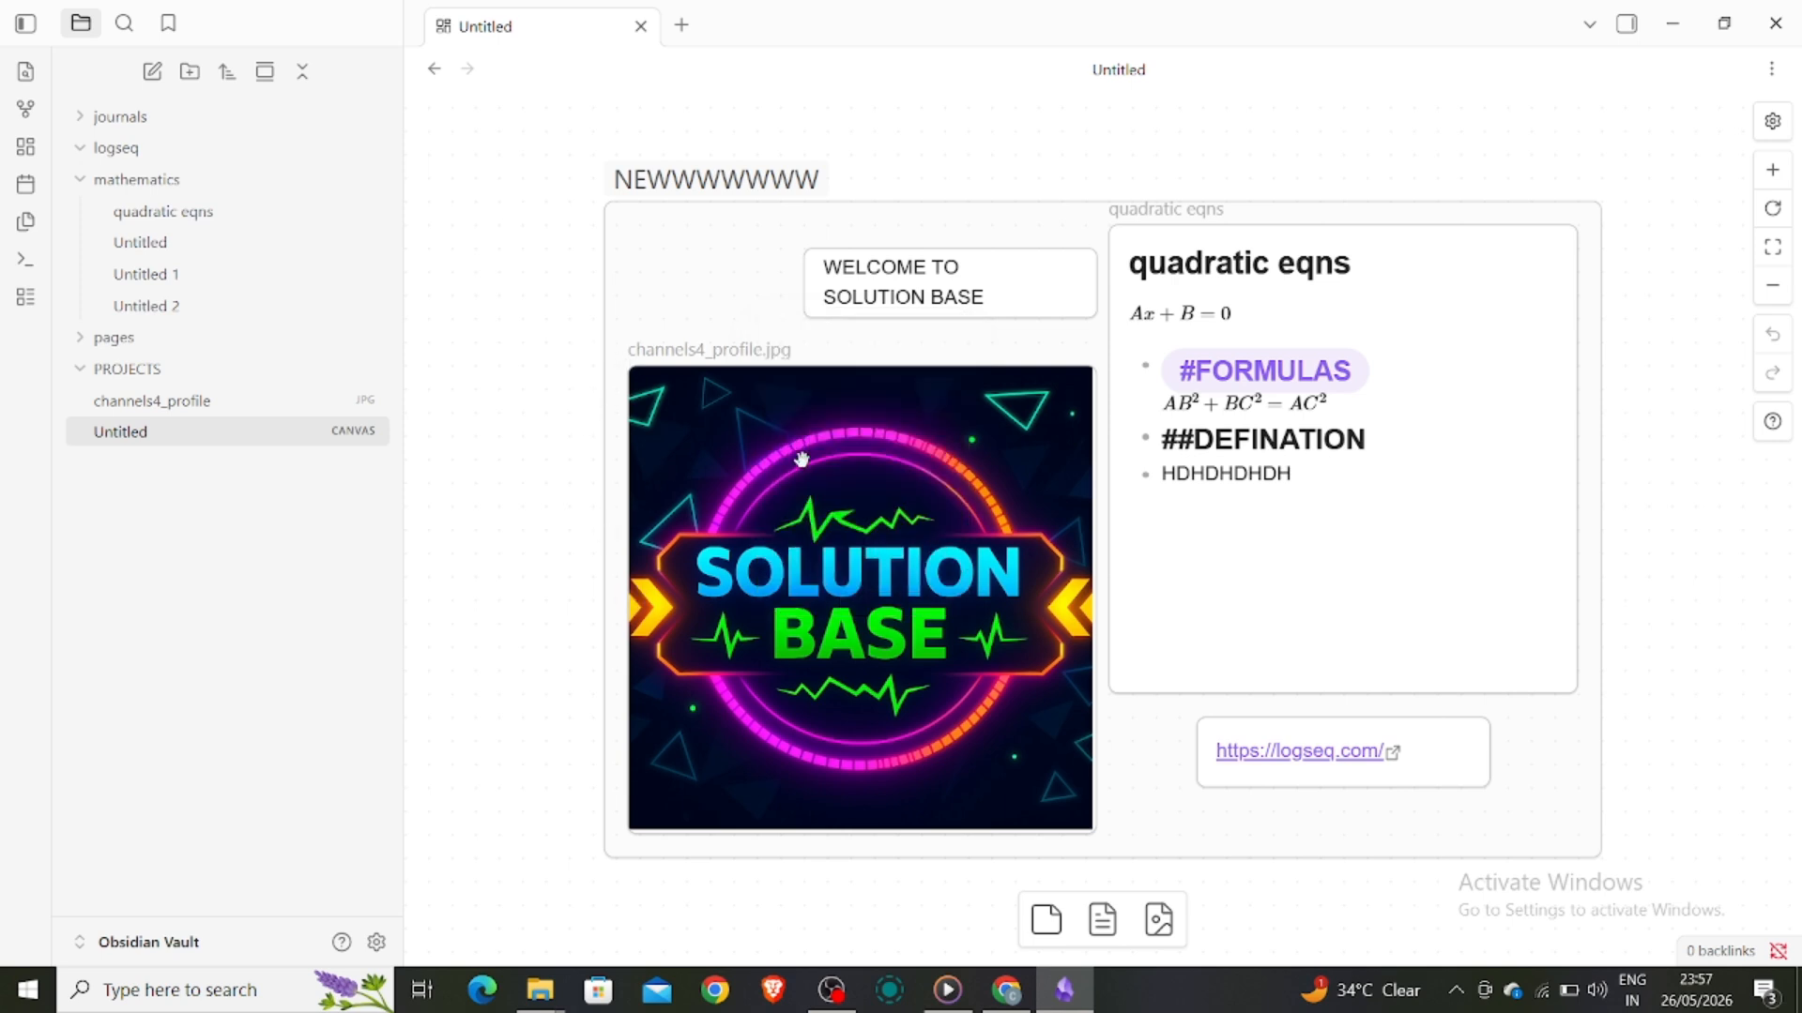
scroll(802, 458, down, 1)
scroll(802, 458, up, 3)
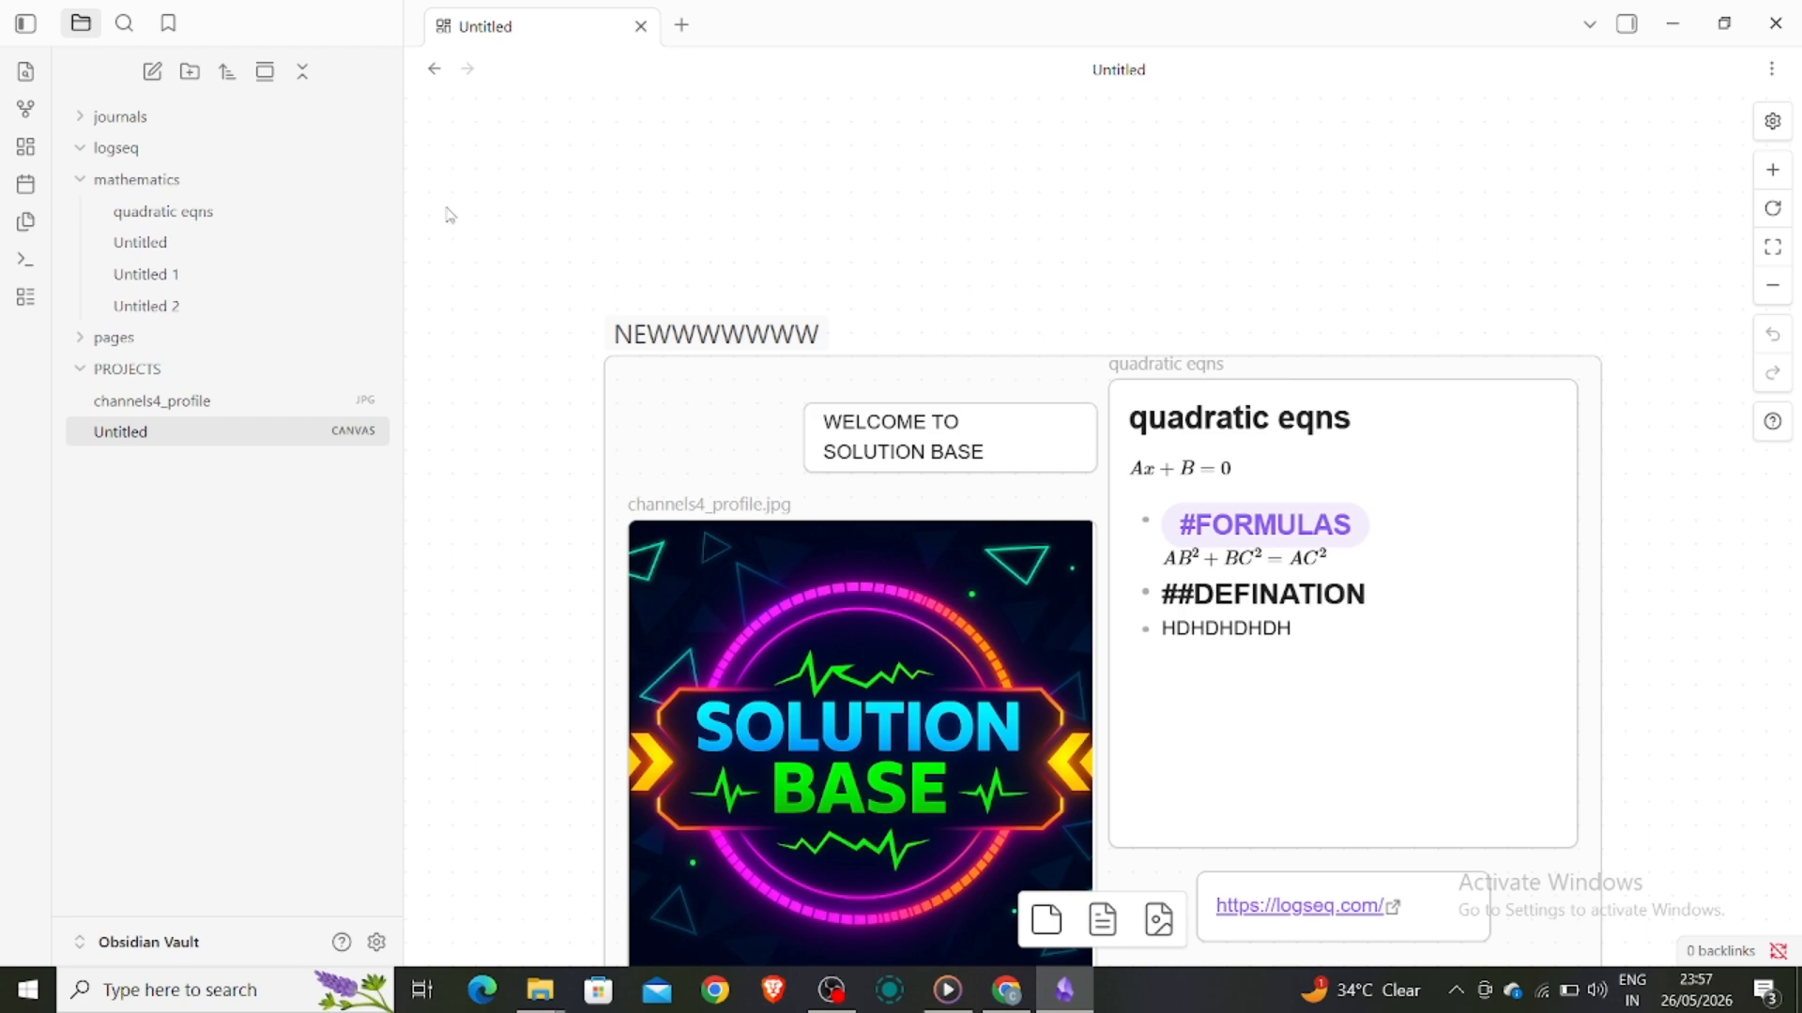
drag(482, 209, 1643, 443)
scroll(1190, 421, up, 7)
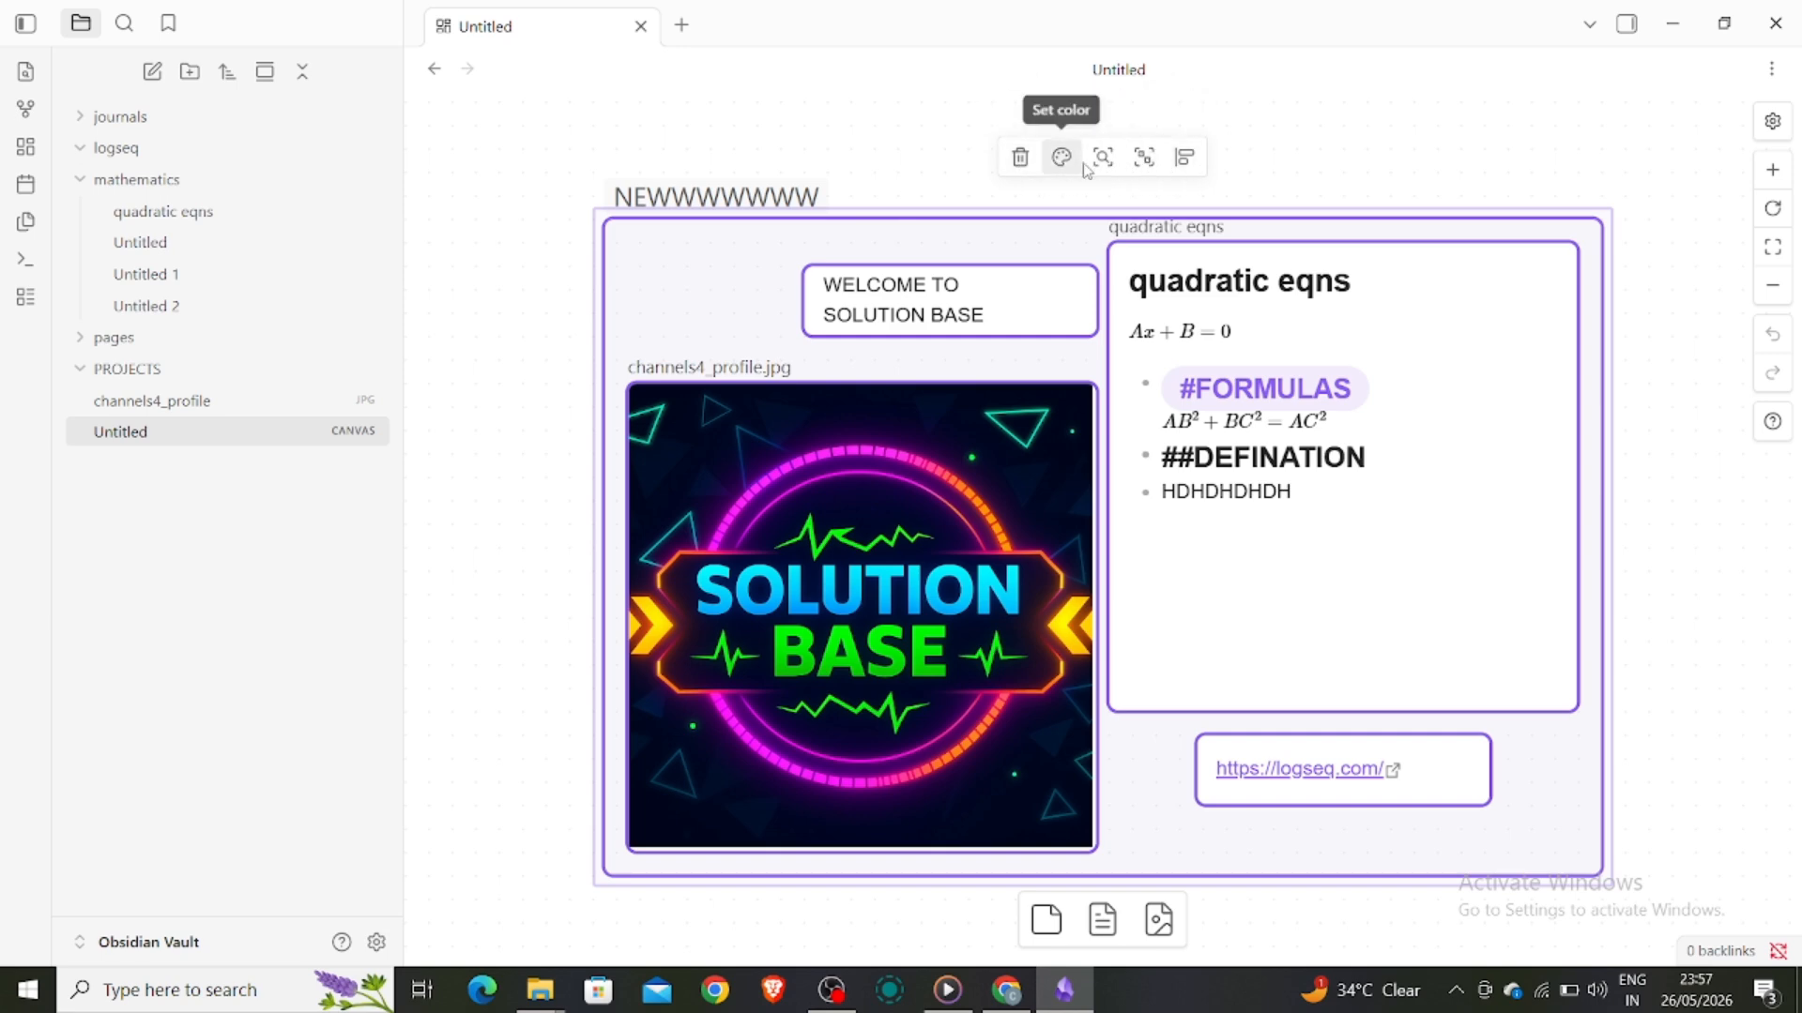
click(961, 141)
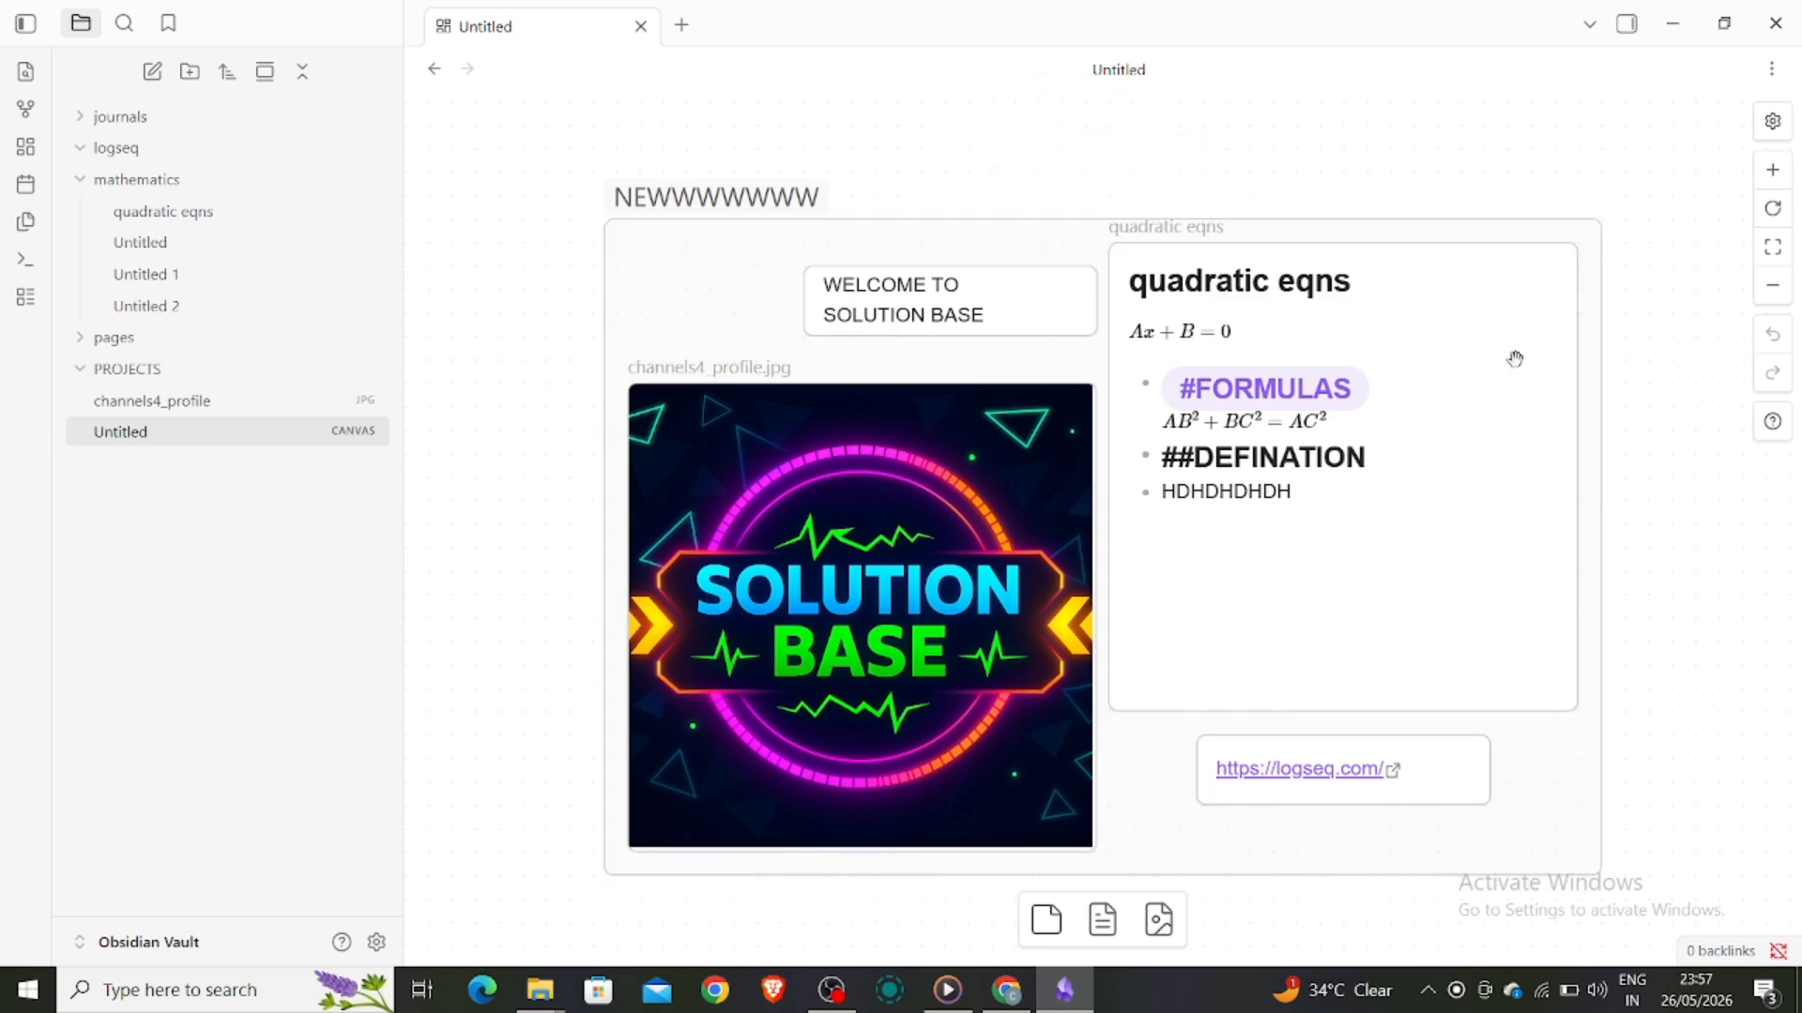
click(1773, 121)
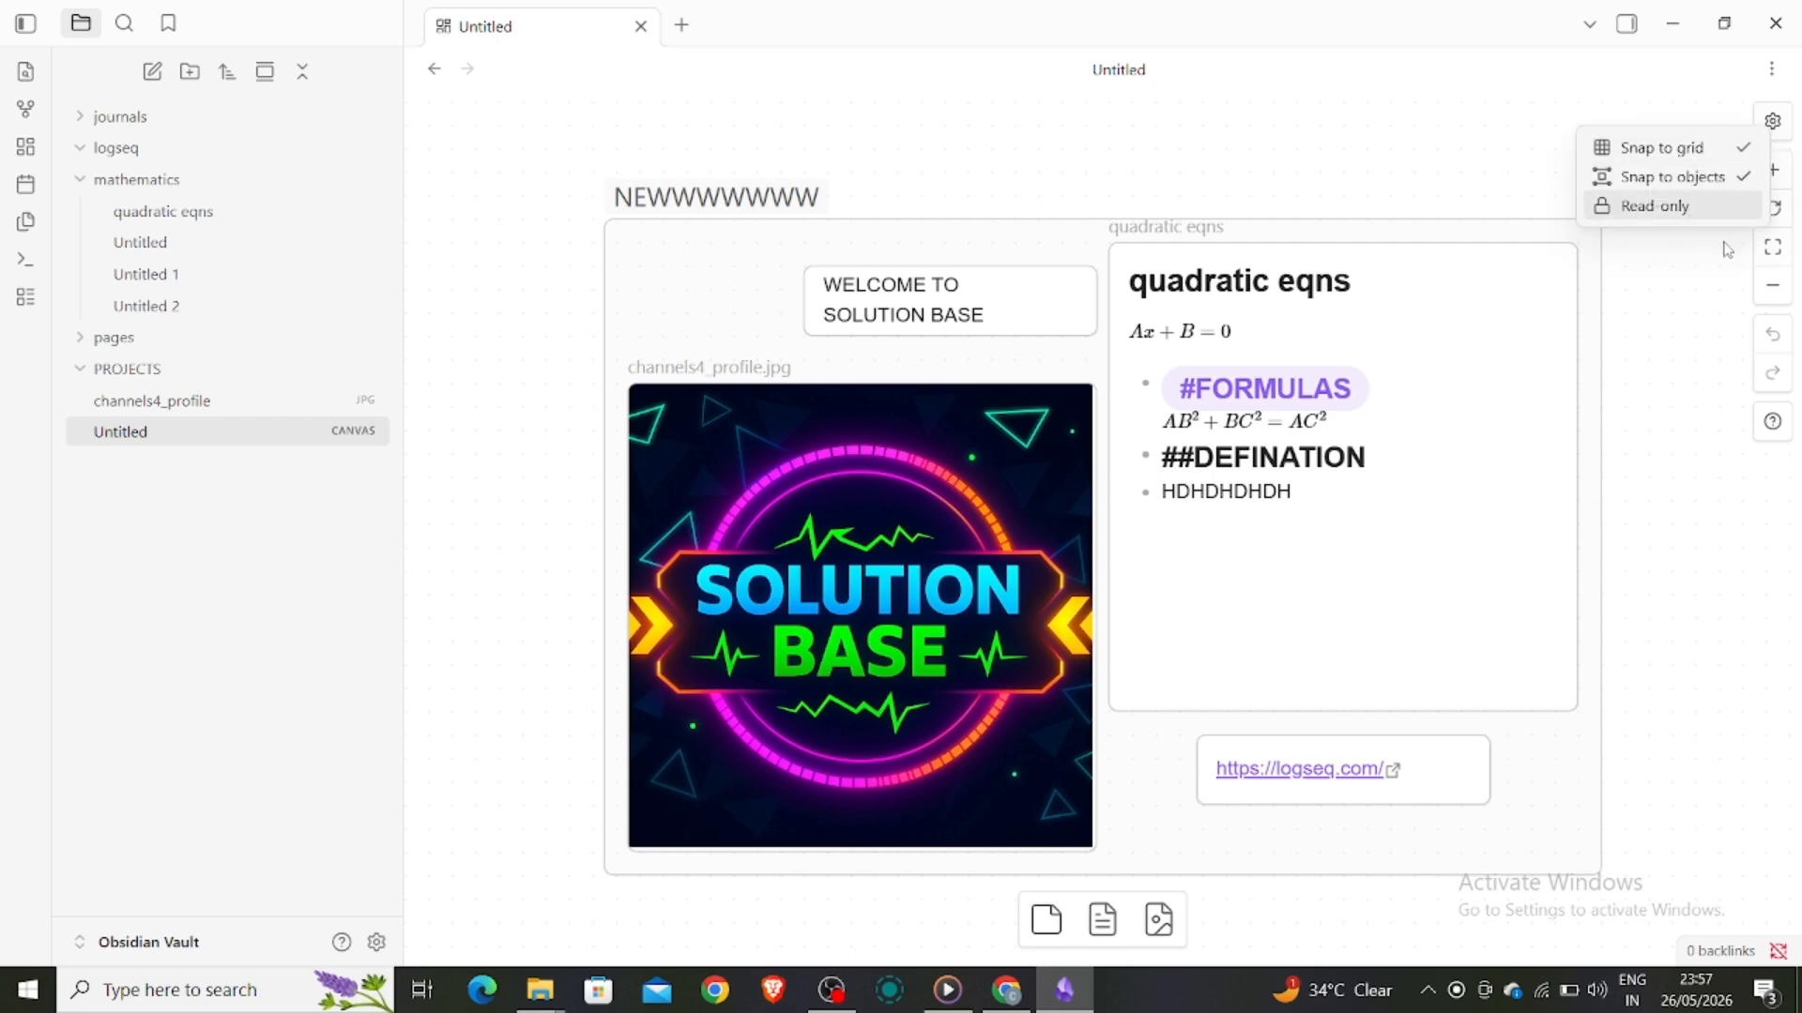
click(1694, 249)
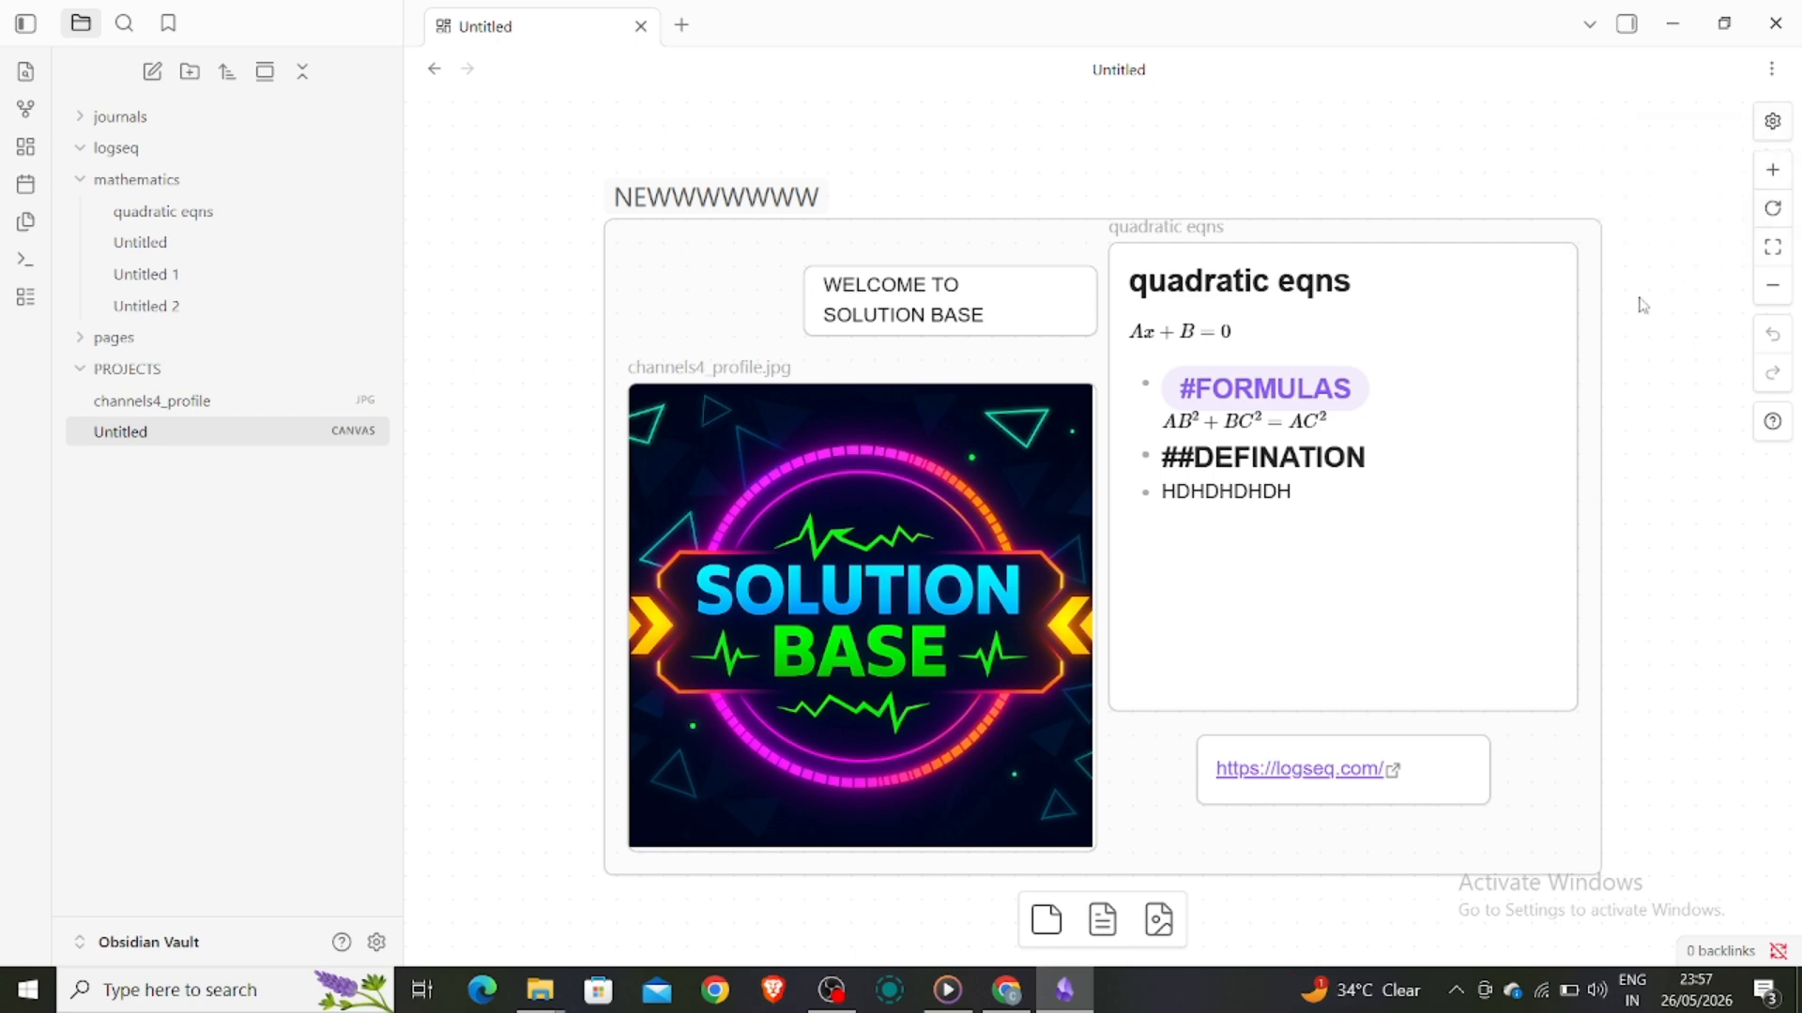
scroll(1642, 305, down, 2)
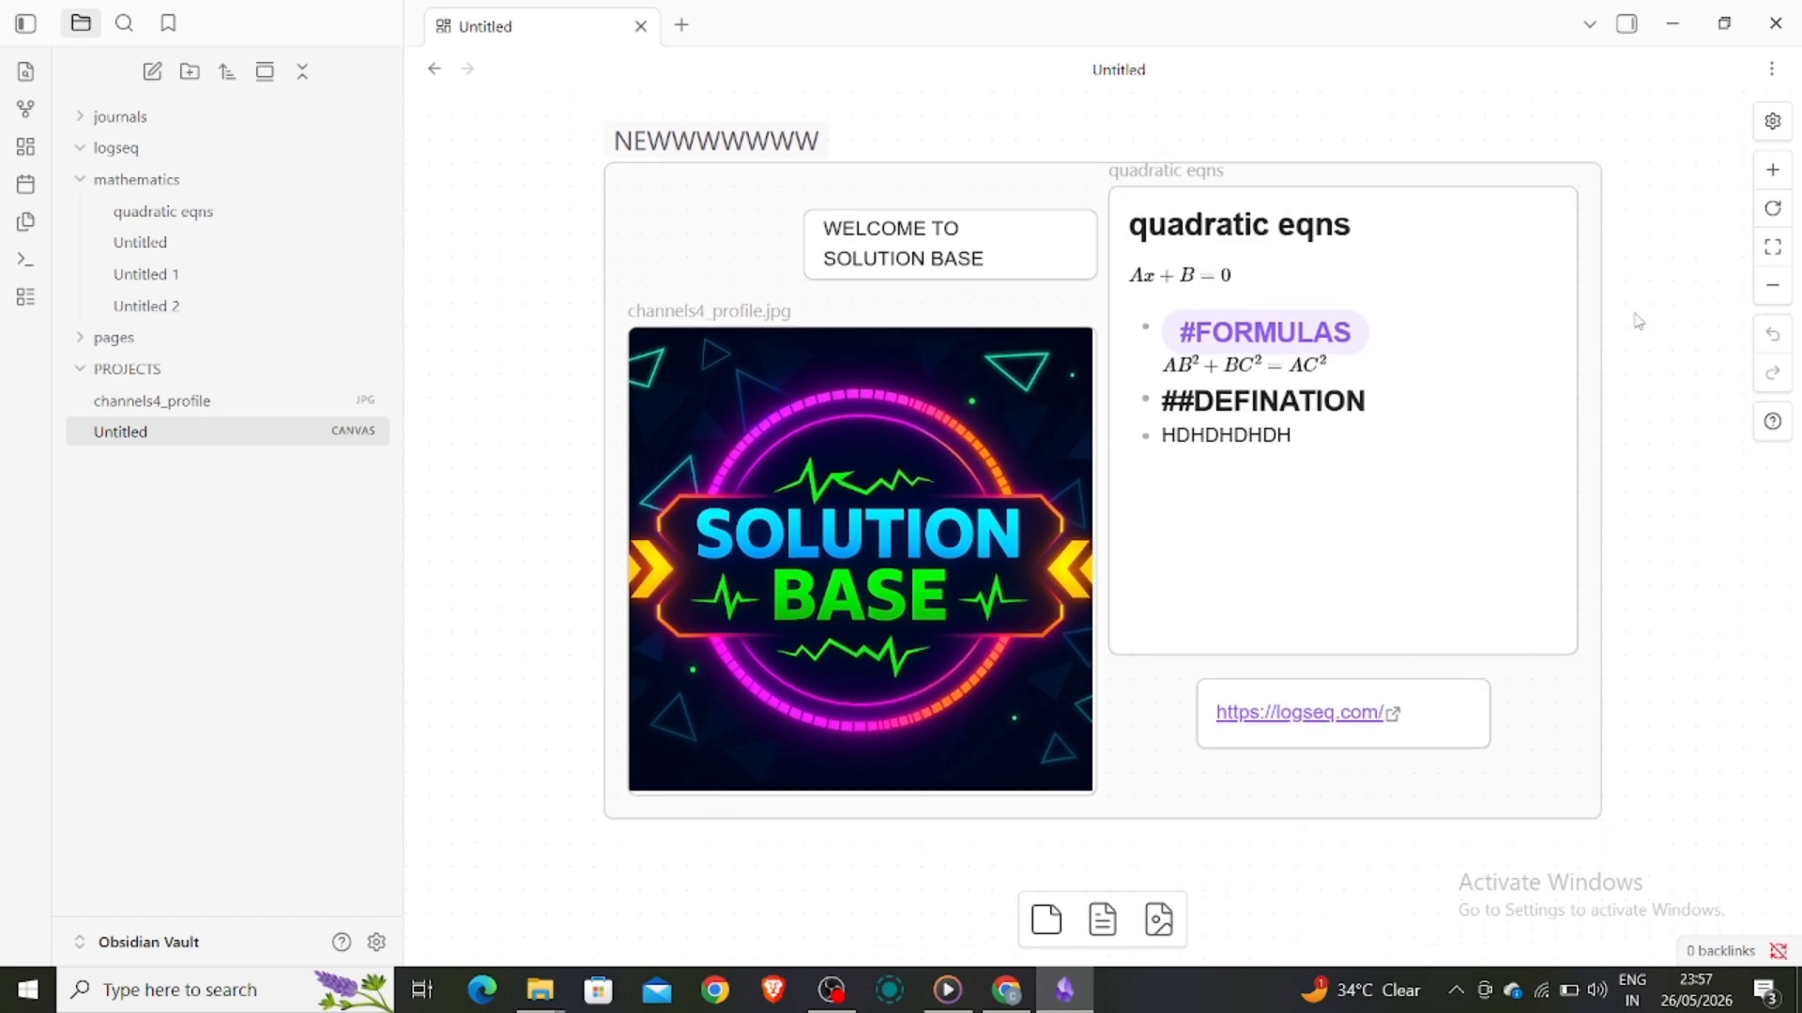
scroll(1638, 322, up, 1)
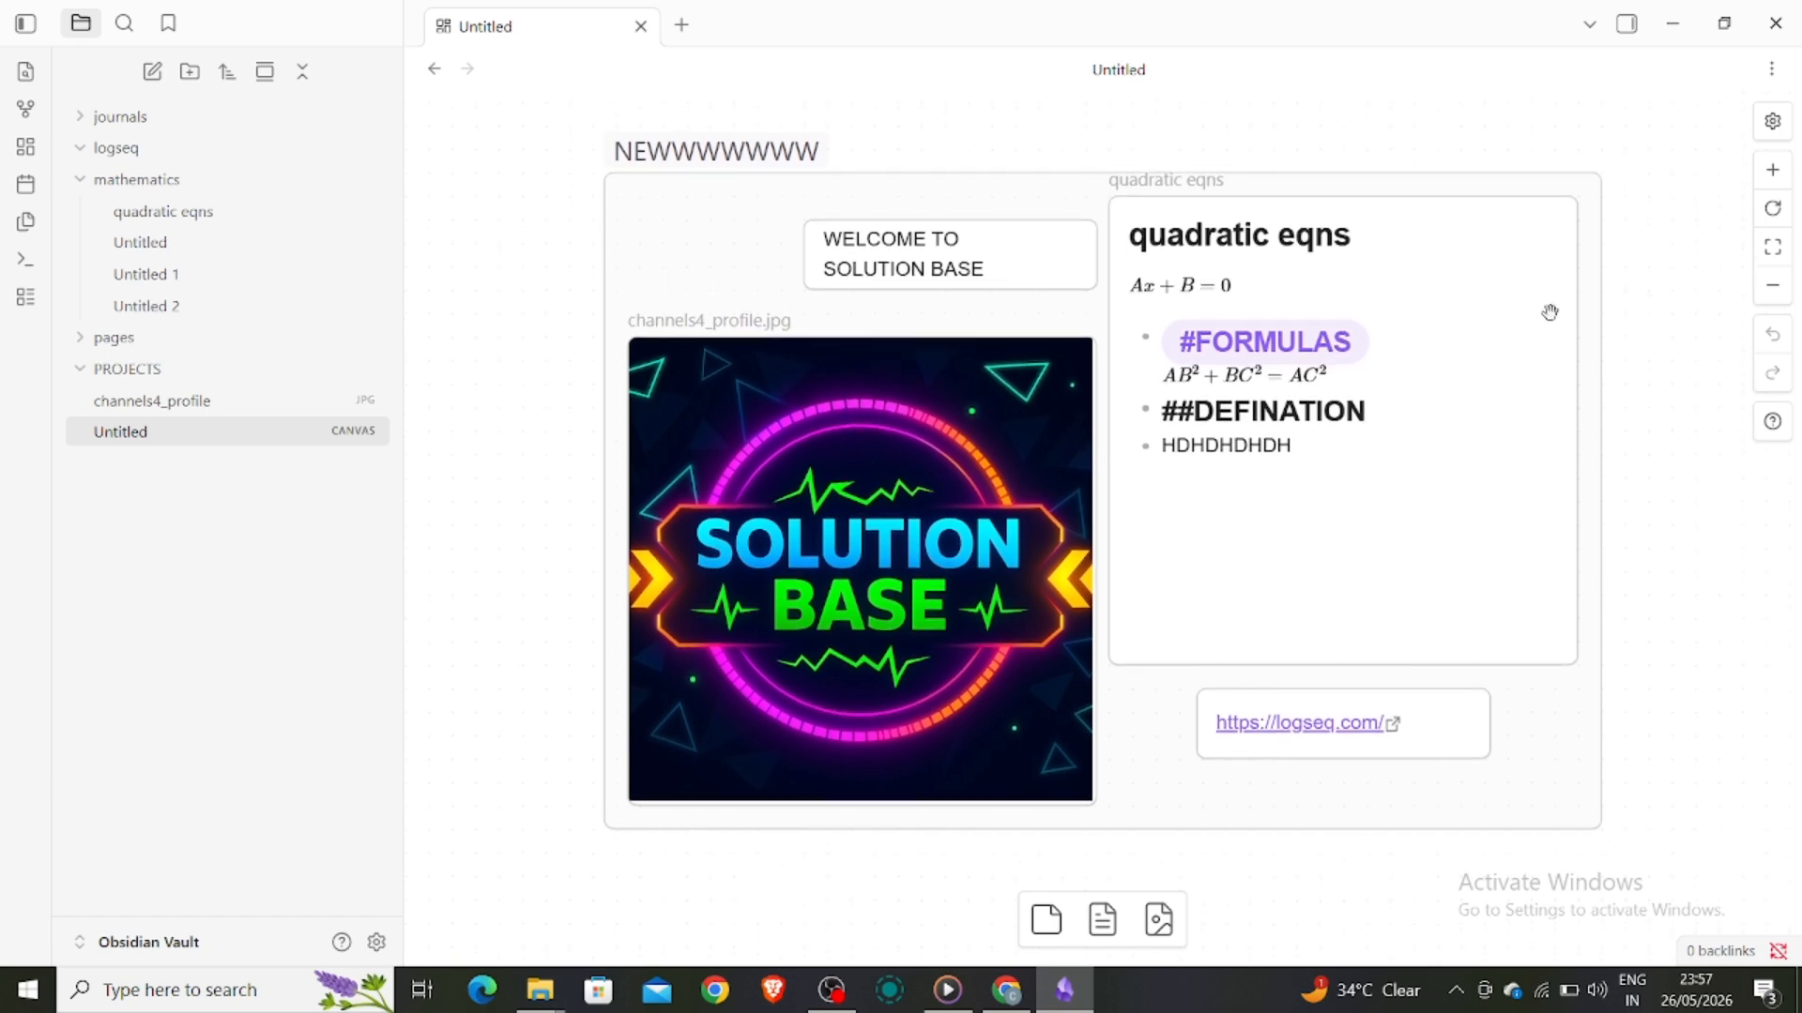